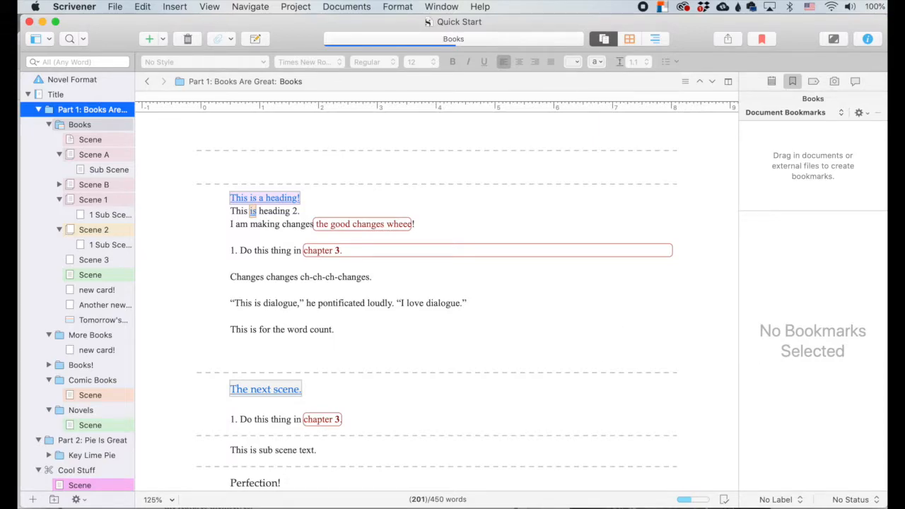
Open the Appearance preferences and show the General Interface options
click(211, 168)
click(92, 6)
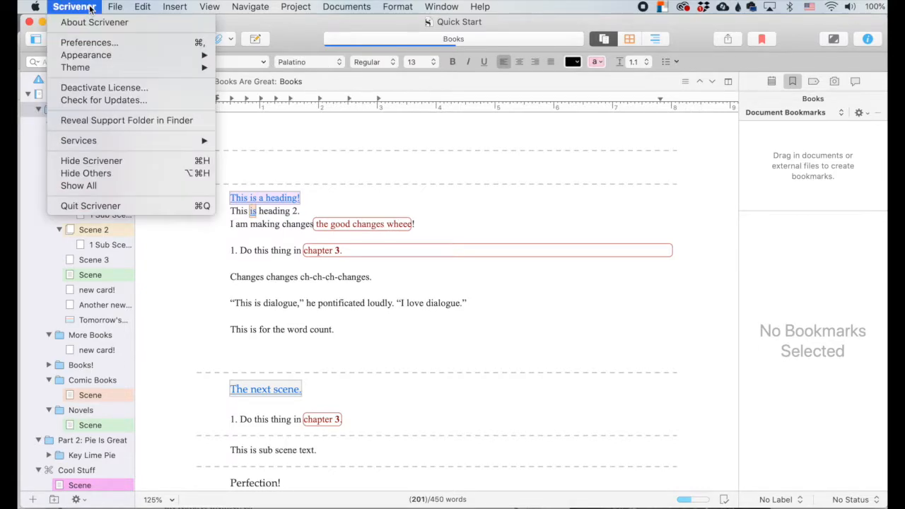
click(94, 43)
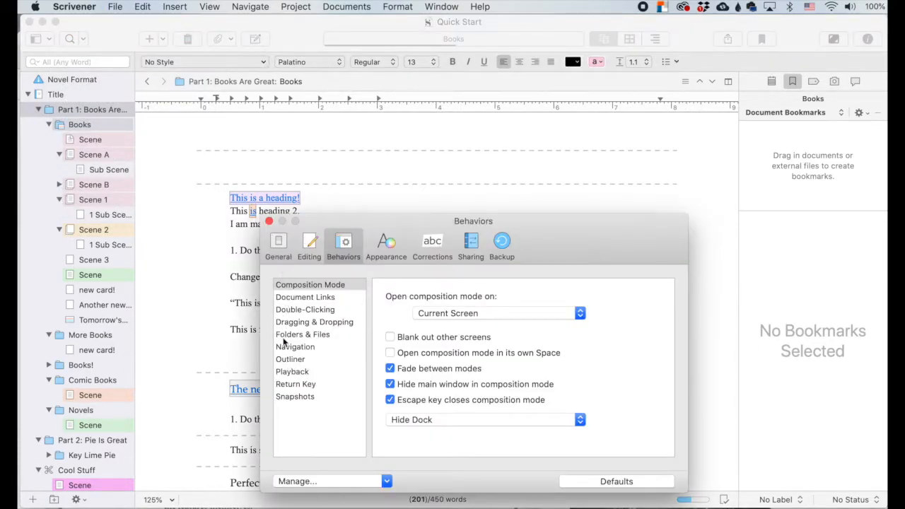
click(386, 243)
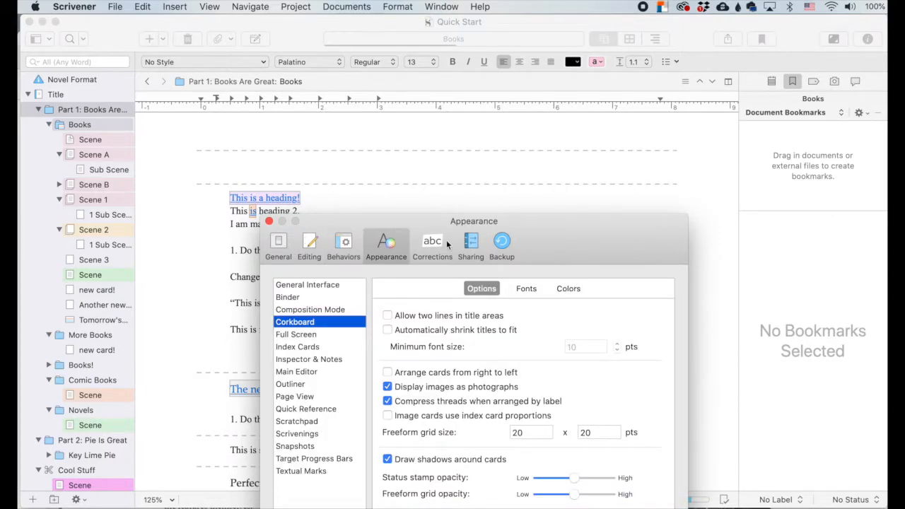
drag(534, 217, 536, 88)
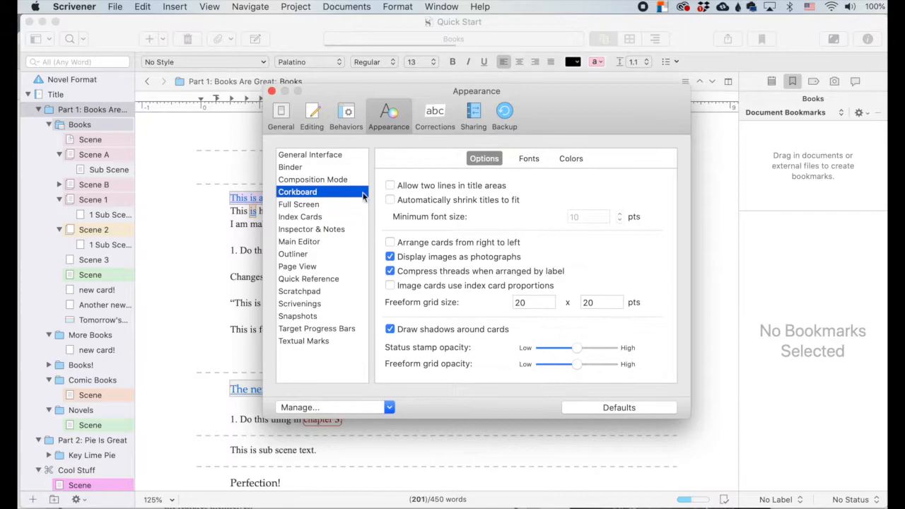
click(321, 157)
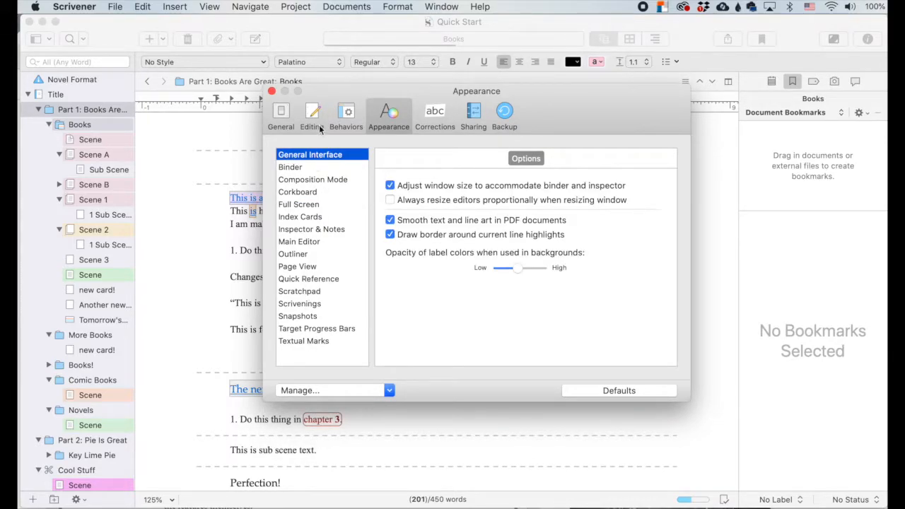
Reposition the preferences window to uncover the document text and show the General Interface appearance options again
drag(559, 97, 718, 144)
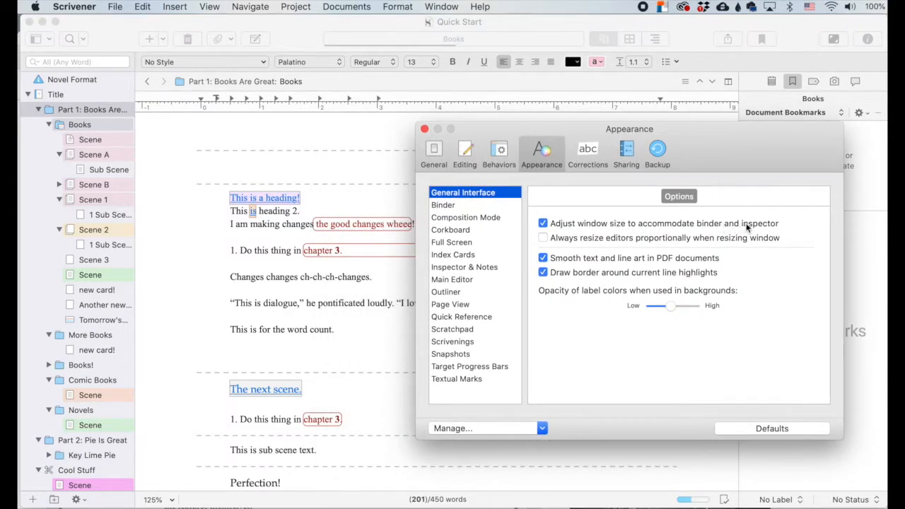
drag(736, 151, 586, 198)
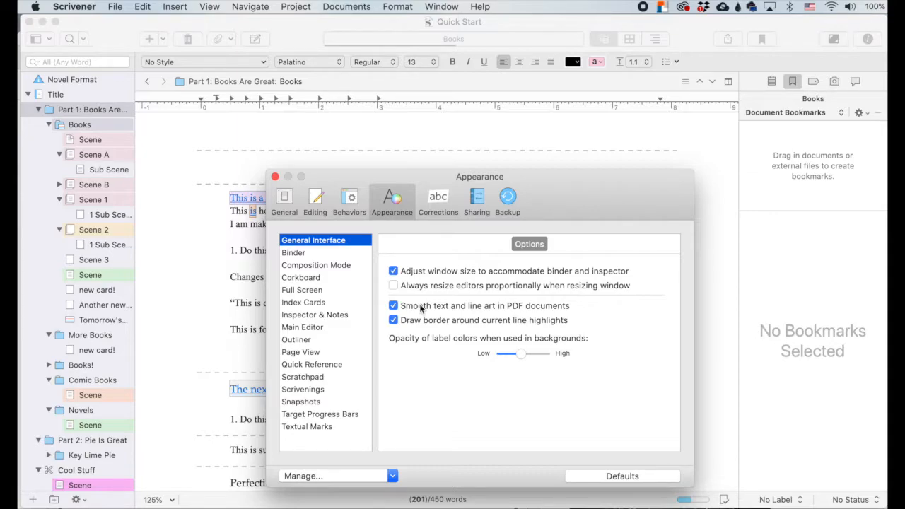
drag(560, 189, 738, 117)
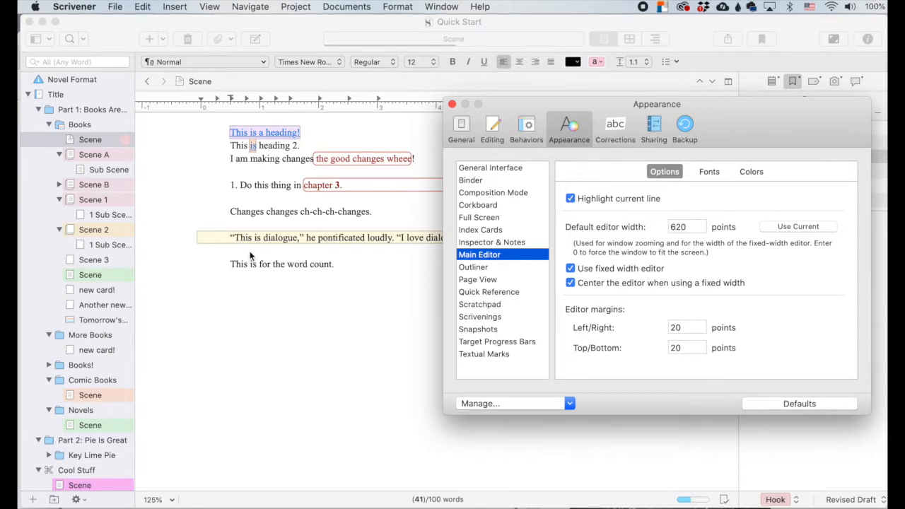
click(477, 169)
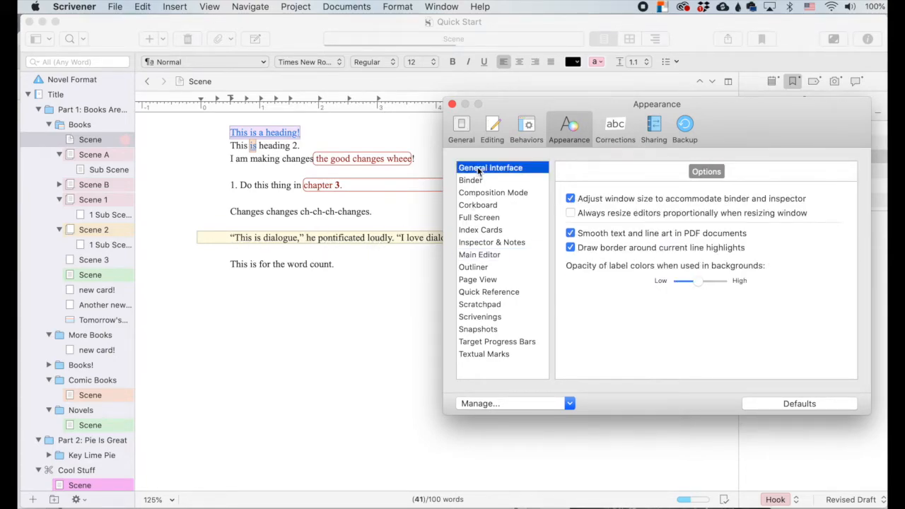
Toggle the border around current line highlights off and back on, and try the opacity control for background label colors
click(570, 248)
click(570, 249)
mouse_move(698, 284)
mouse_down()
mouse_move(745, 281)
mouse_move(669, 277)
mouse_move(750, 267)
mouse_move(703, 279)
mouse_up()
Show the Binder appearance options and toggle the current editor document indicator off and back on
click(470, 180)
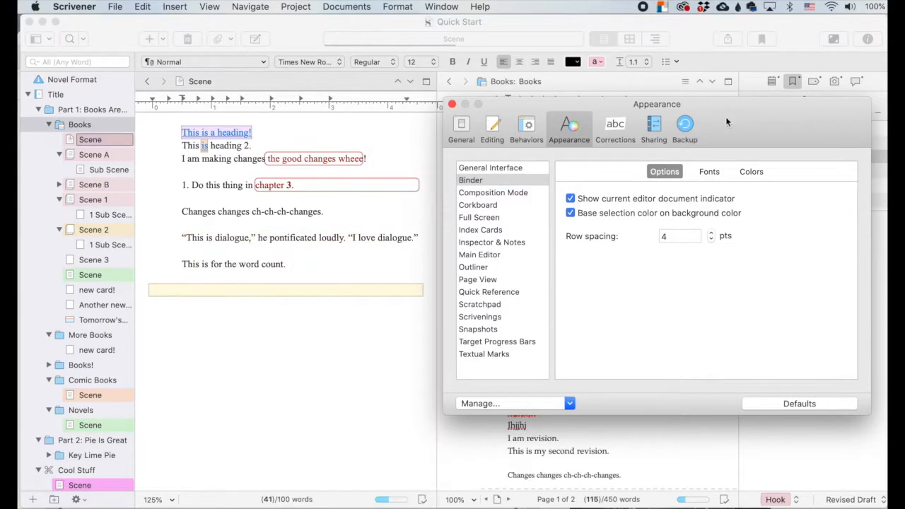
drag(725, 117, 600, 206)
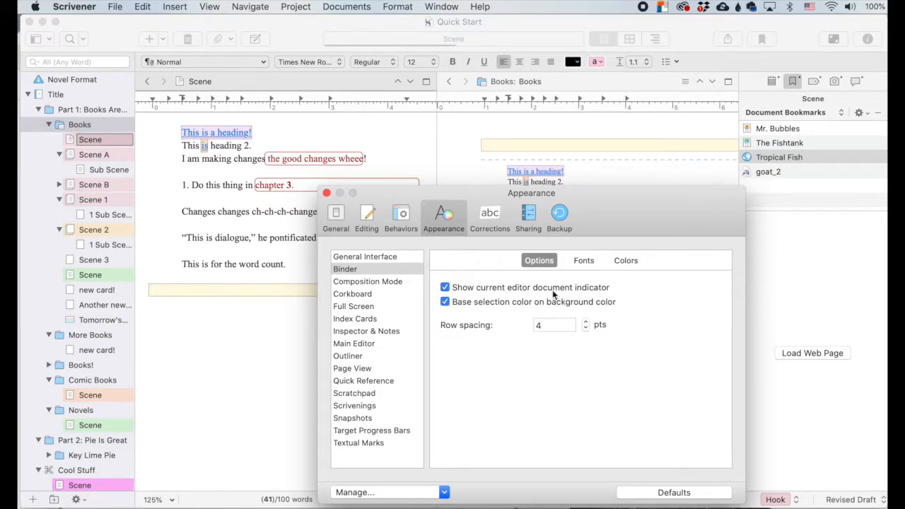
click(445, 288)
click(445, 288)
click(445, 288)
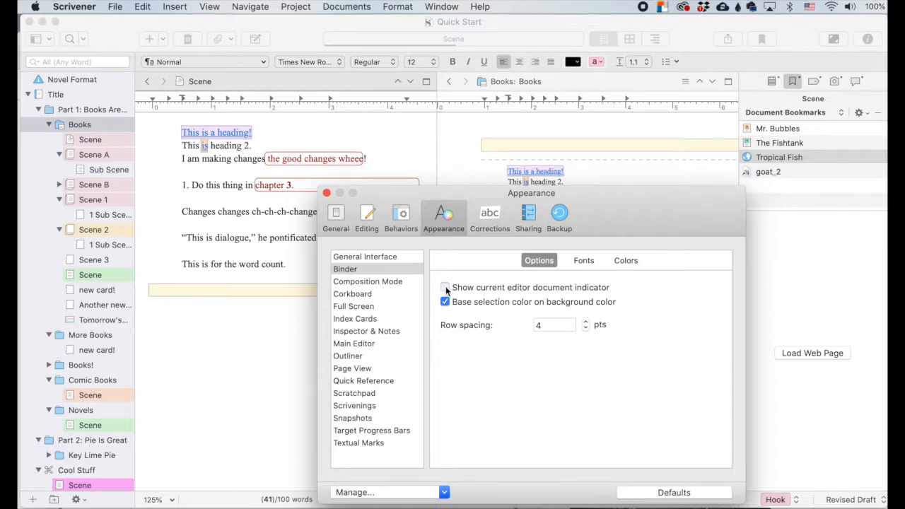
click(445, 288)
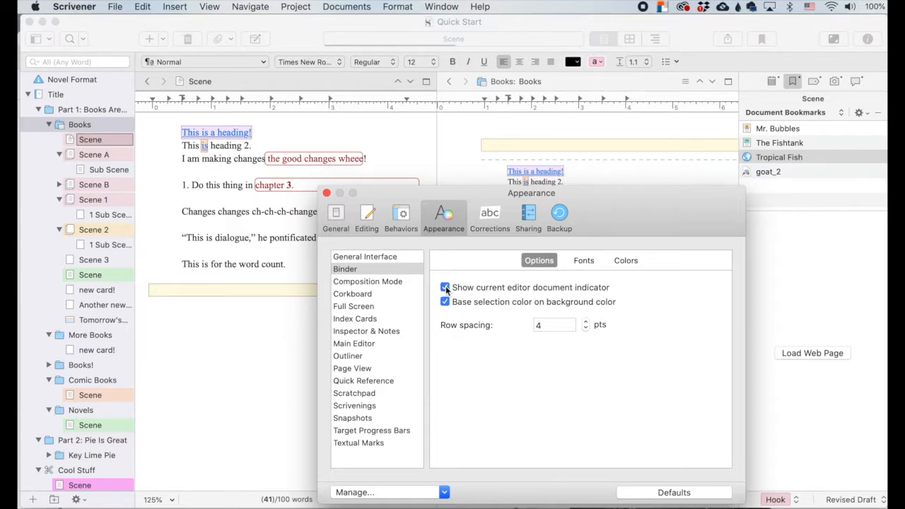
click(445, 288)
click(445, 288)
Toggle basing the Binder's selection color on the background color off and back on
click(446, 302)
click(447, 302)
click(446, 302)
click(446, 303)
Increase the Binder row spacing to 11 points
click(585, 322)
click(586, 321)
click(585, 322)
click(586, 322)
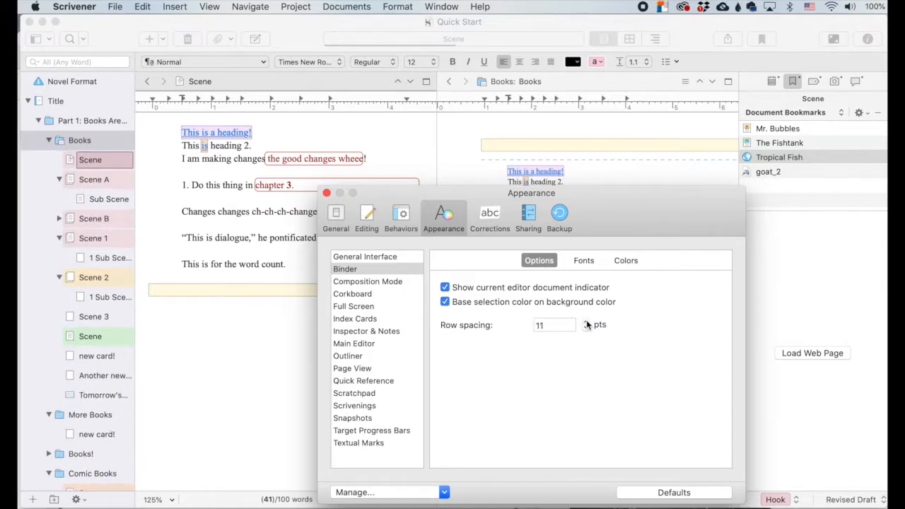
click(586, 322)
Reduce the Binder row spacing to -2 points
click(587, 329)
click(586, 329)
click(586, 329)
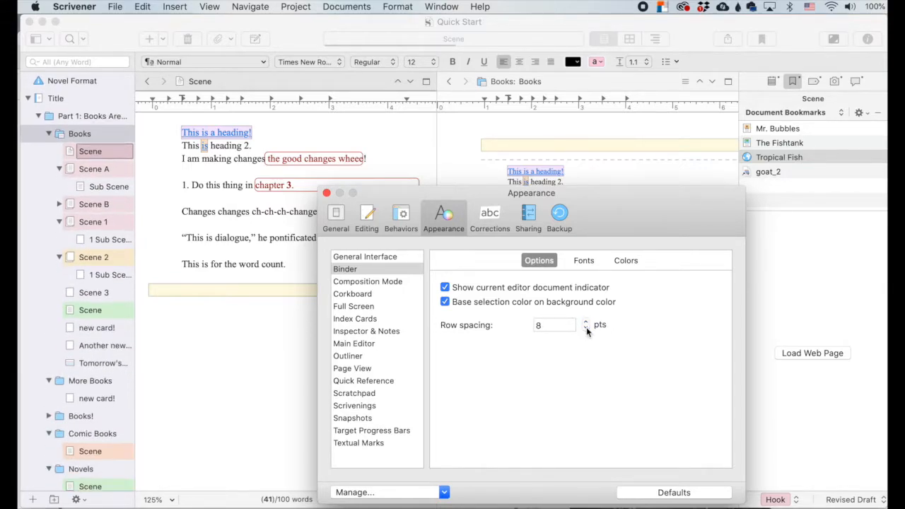
click(586, 329)
click(586, 329)
click(587, 329)
click(586, 329)
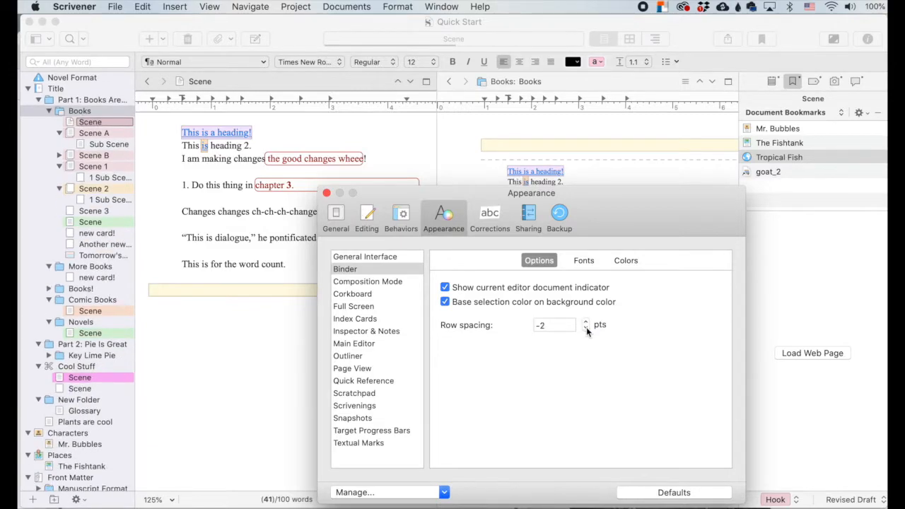
Set the Binder row spacing back to 4 points
click(585, 322)
click(586, 322)
click(586, 321)
click(586, 322)
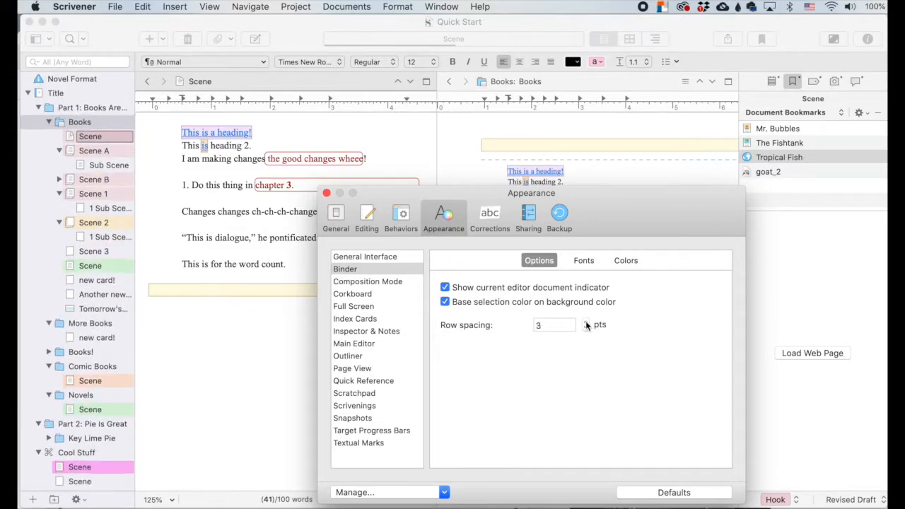
click(586, 322)
click(585, 321)
Try a red Binder background and restore its default color, and view the search results background color setting
click(576, 261)
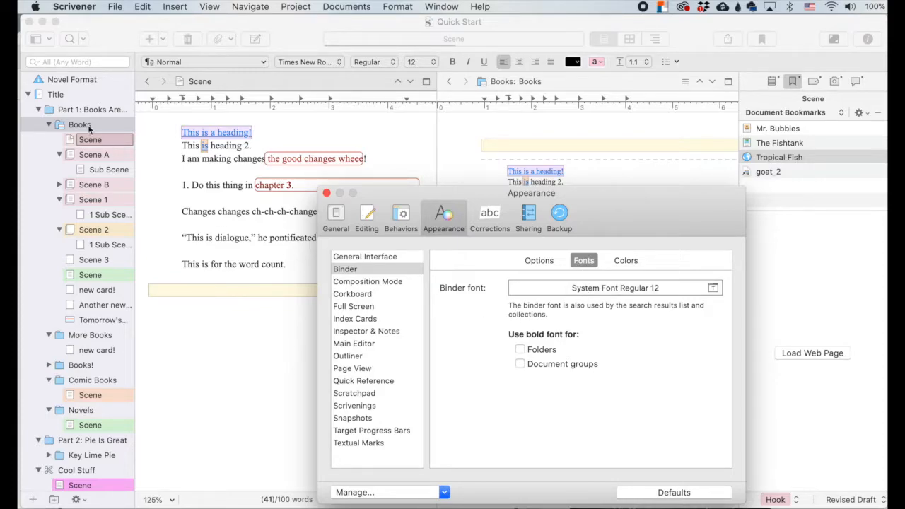
click(626, 261)
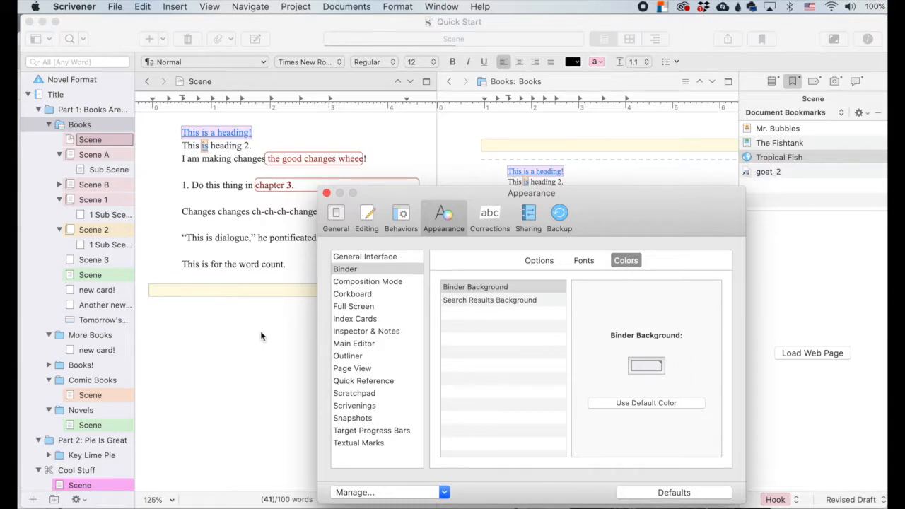
click(647, 365)
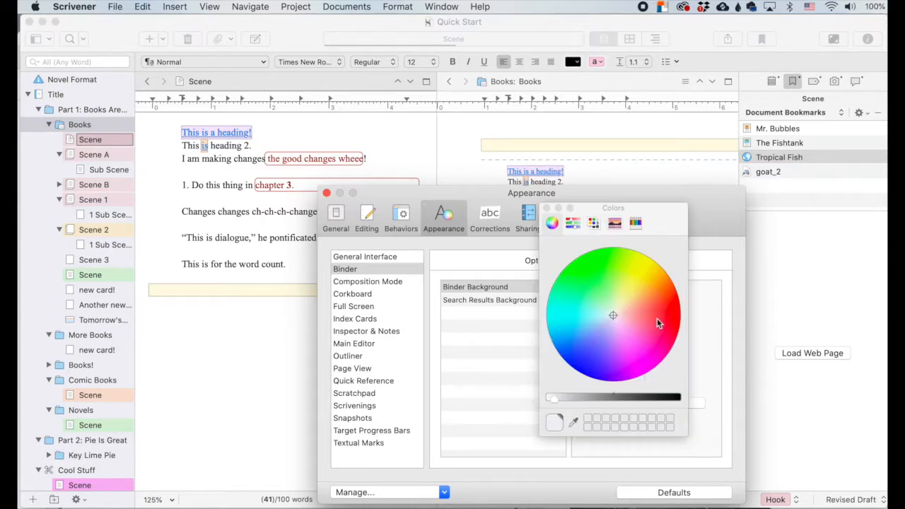
click(659, 318)
click(549, 208)
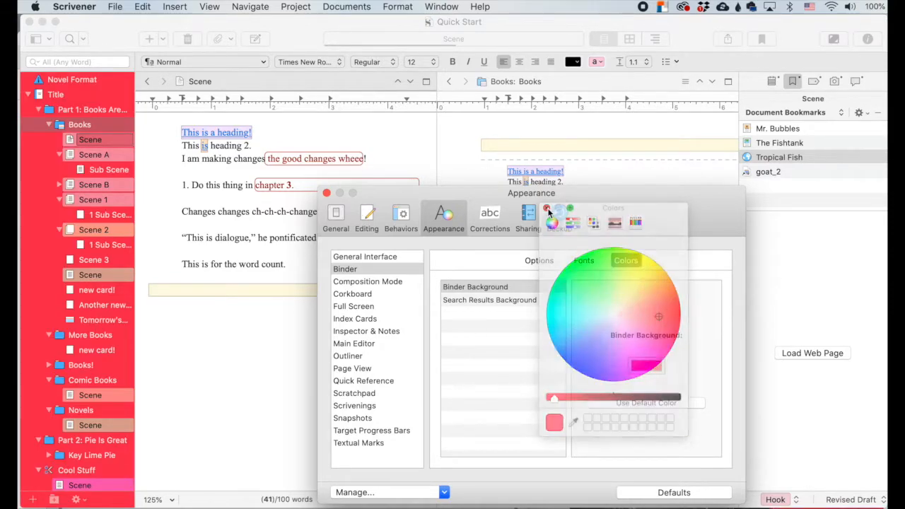
click(649, 405)
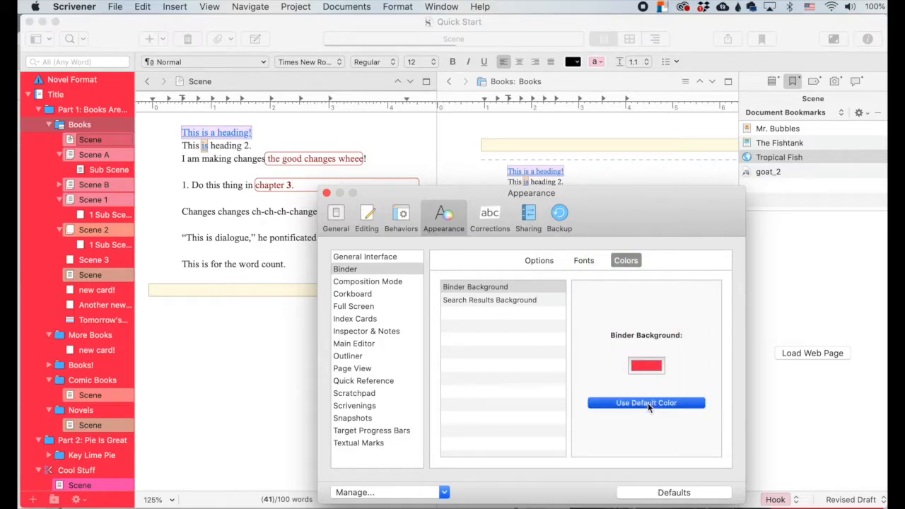
click(508, 301)
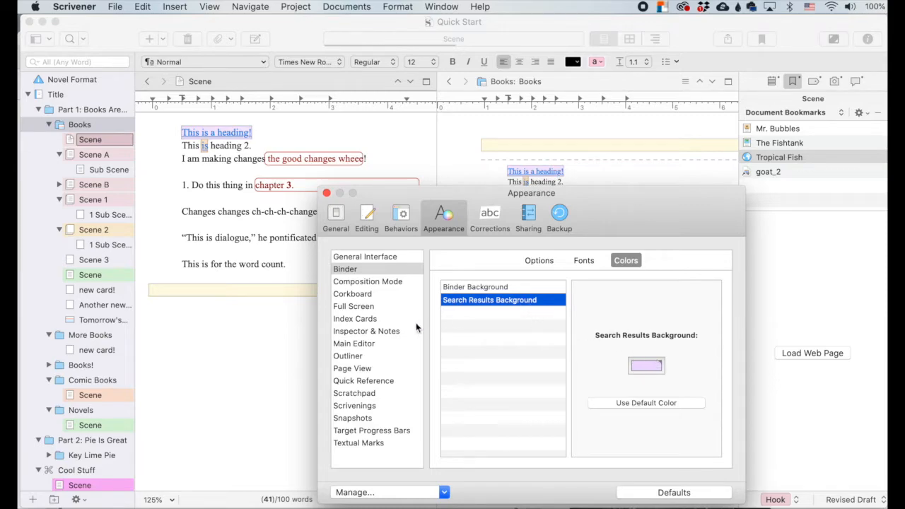
Examine the Composition Mode appearance options, including the available scroller types, without changing any of them
click(387, 282)
drag(598, 212, 607, 138)
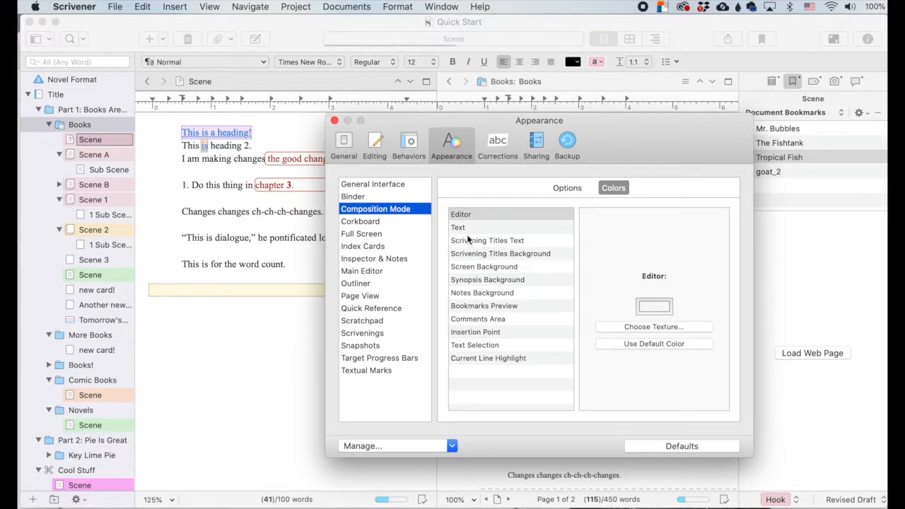
click(207, 7)
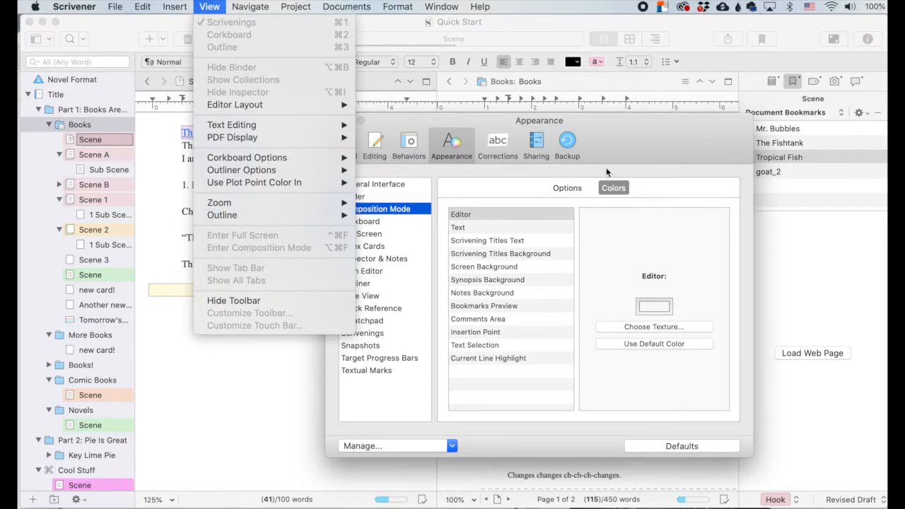
click(640, 137)
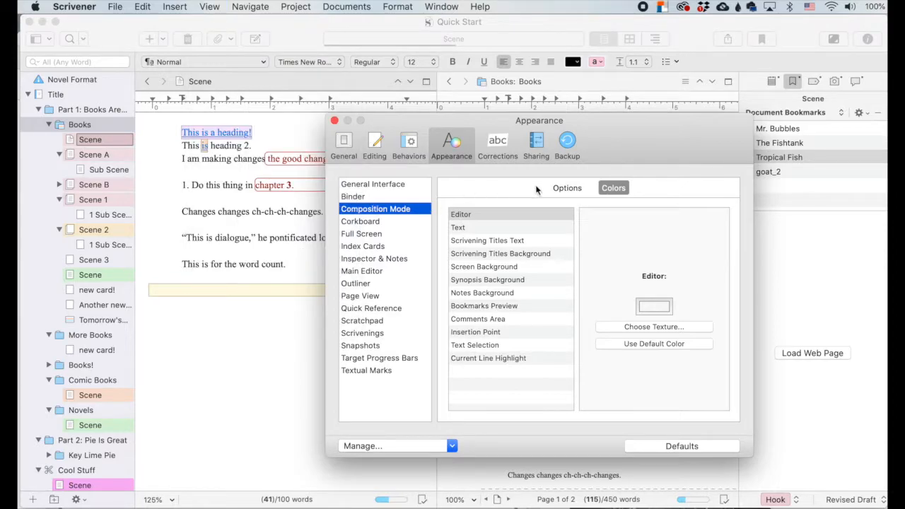
click(563, 188)
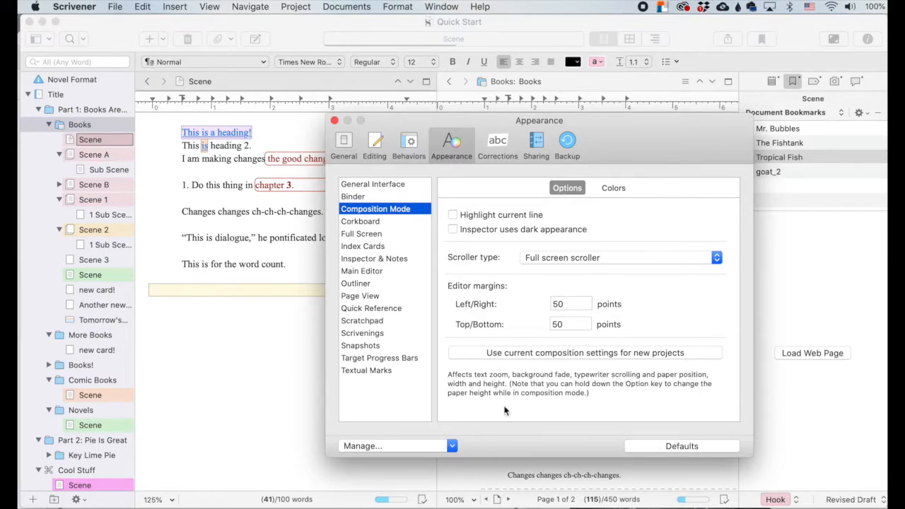
click(628, 259)
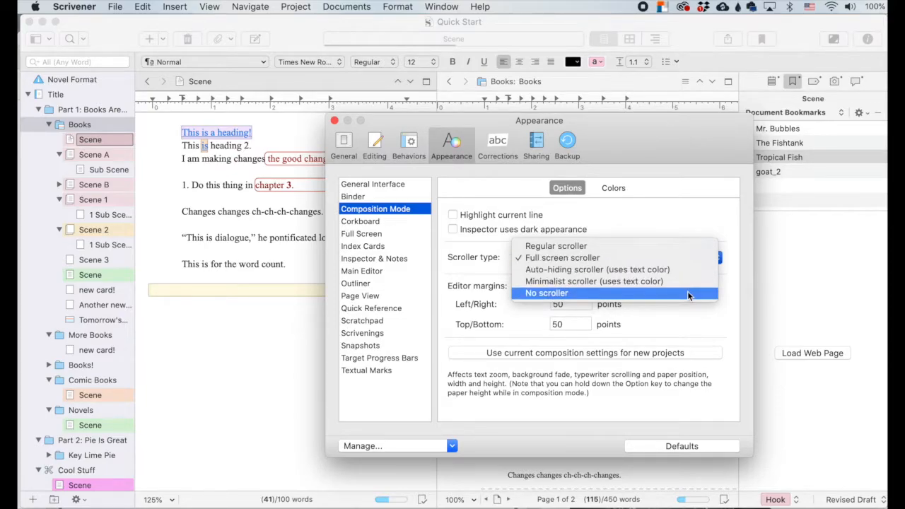
click(704, 219)
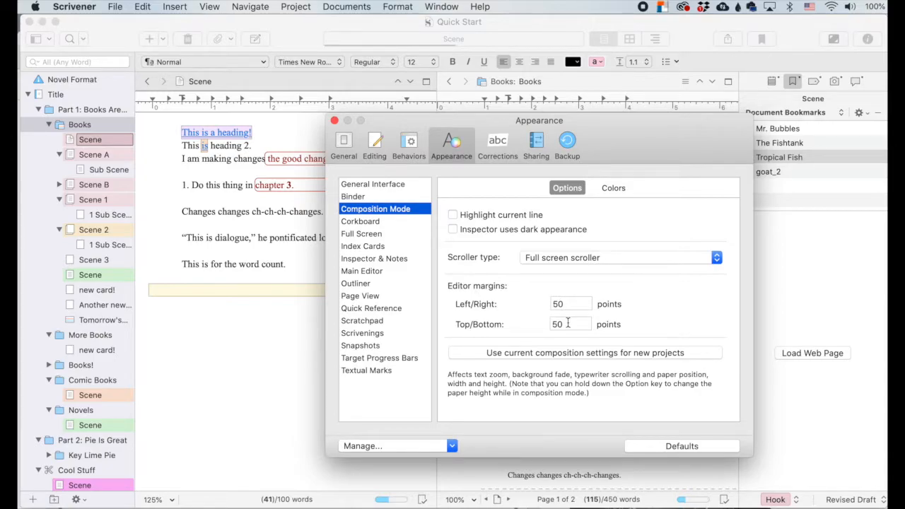
Examine the Composition Mode color settings one by one, from the editor and text colors to the current line highlight
click(613, 188)
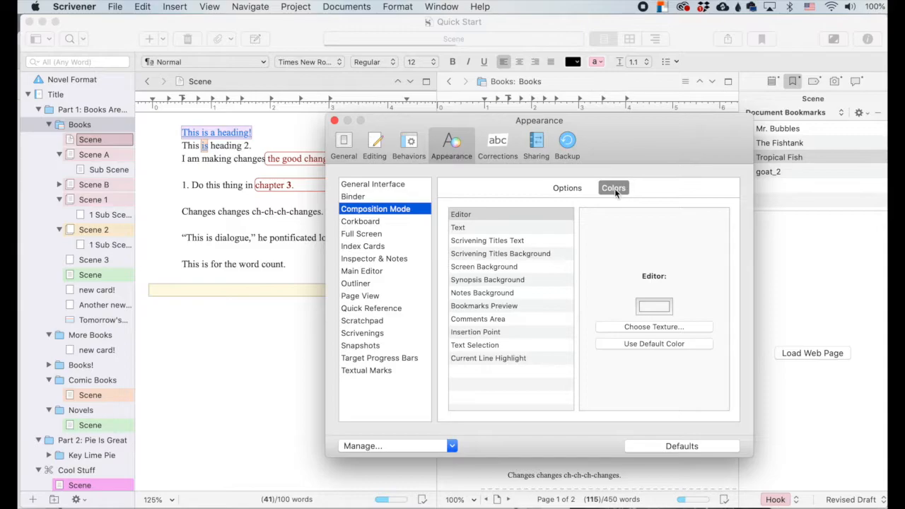
click(472, 230)
click(472, 243)
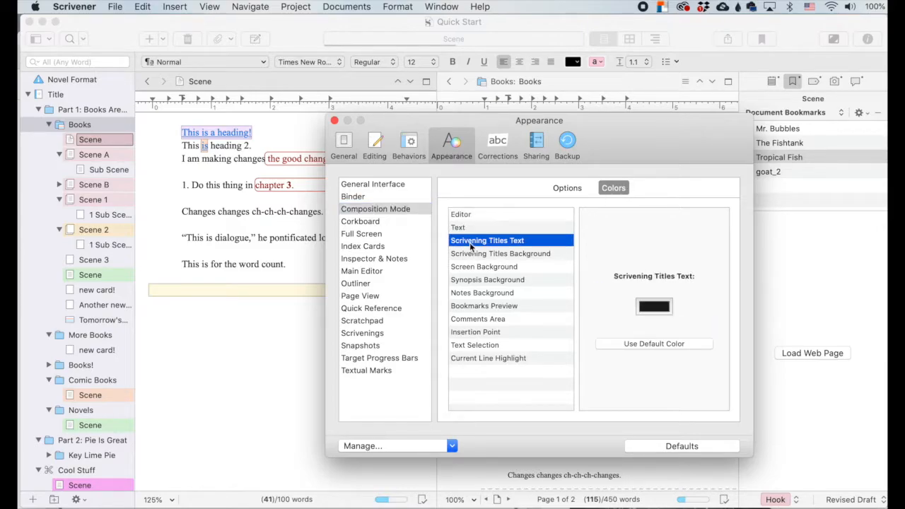
click(473, 254)
click(474, 268)
click(473, 280)
click(472, 293)
click(472, 306)
click(473, 319)
click(473, 345)
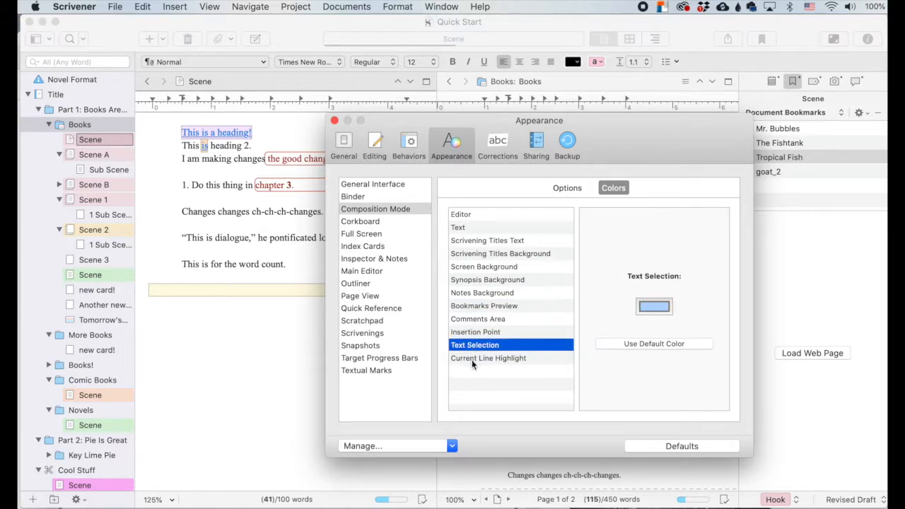
click(473, 359)
click(472, 332)
click(481, 214)
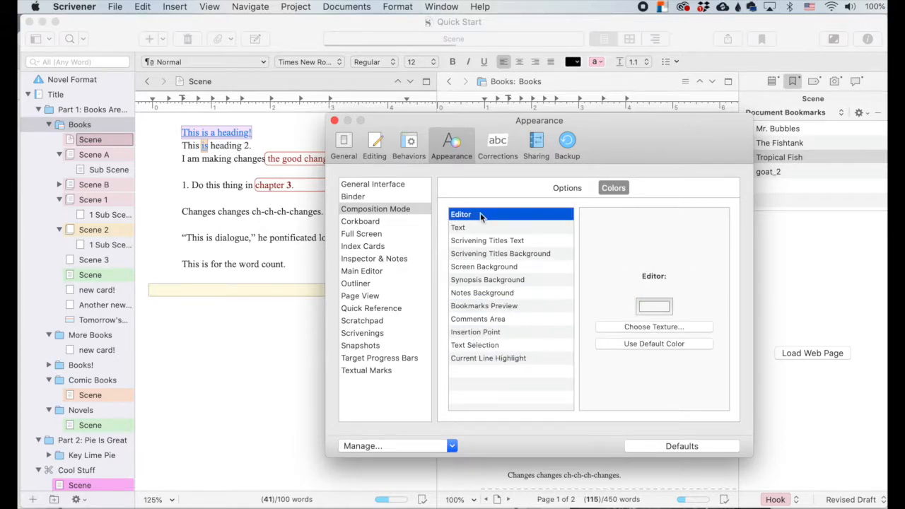
Show the Corkboard appearance options and reopen the preferences over the Books folder's corkboard view
click(375, 223)
click(542, 190)
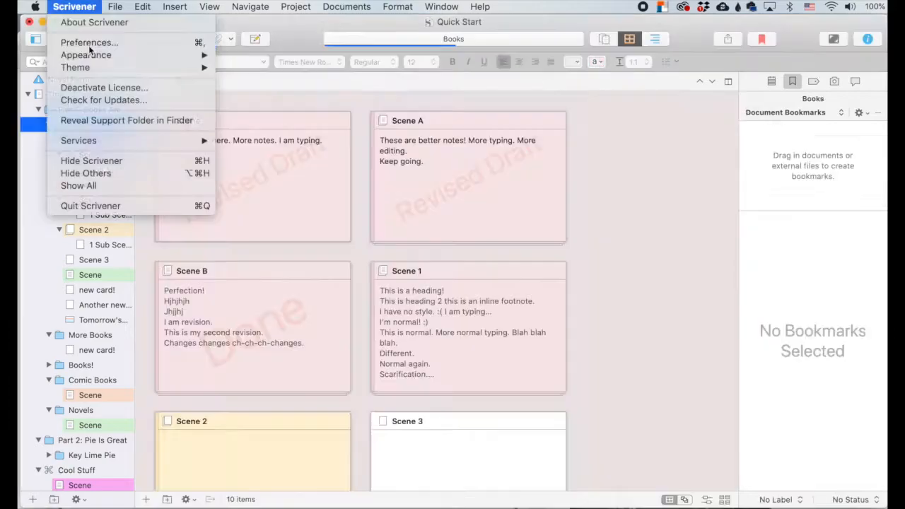
click(88, 42)
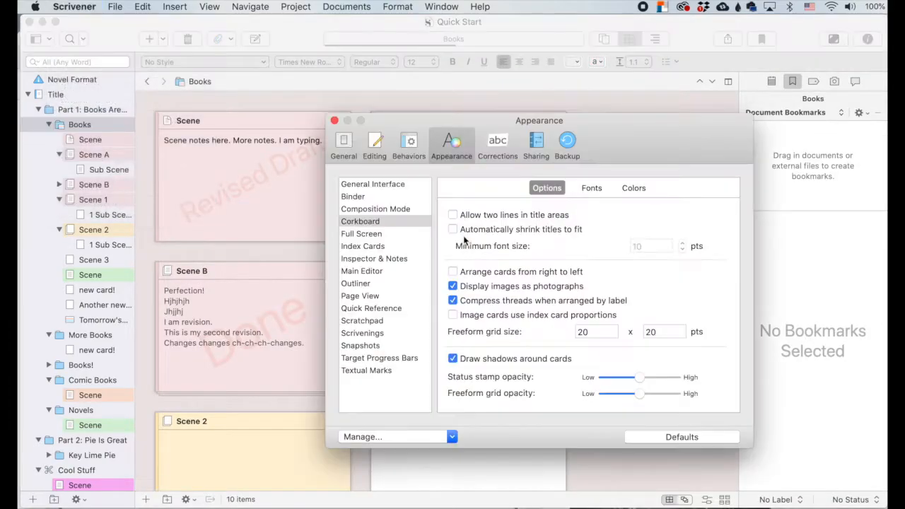
Uncover the corkboard behind the preferences, try allowing two lines in card title areas, and turn that option off again
drag(635, 142, 751, 114)
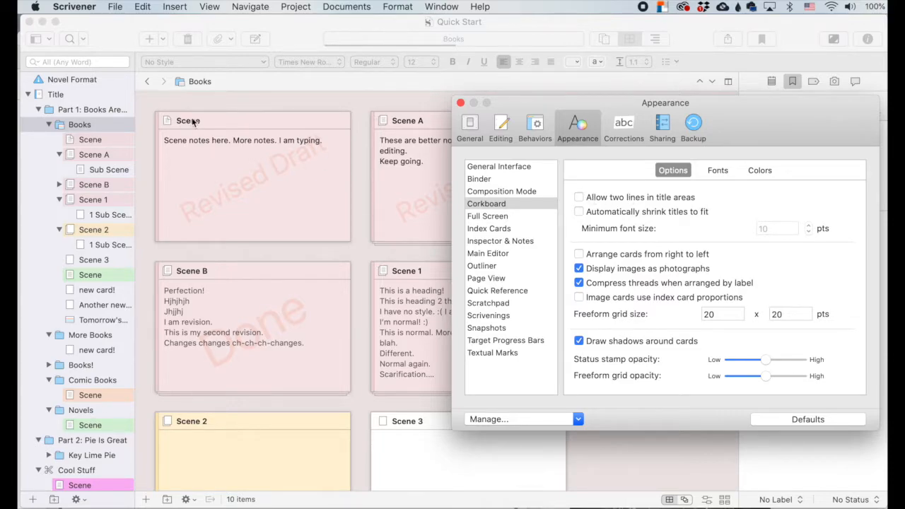
click(580, 198)
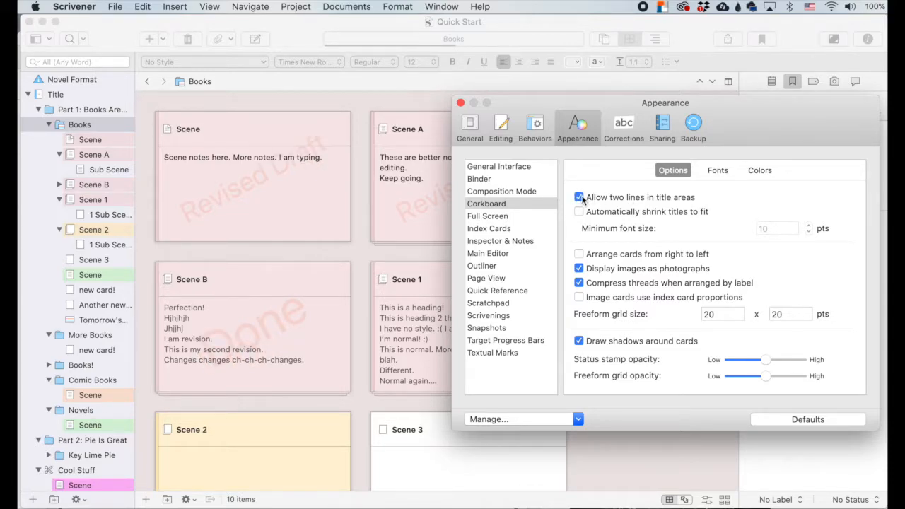
click(580, 198)
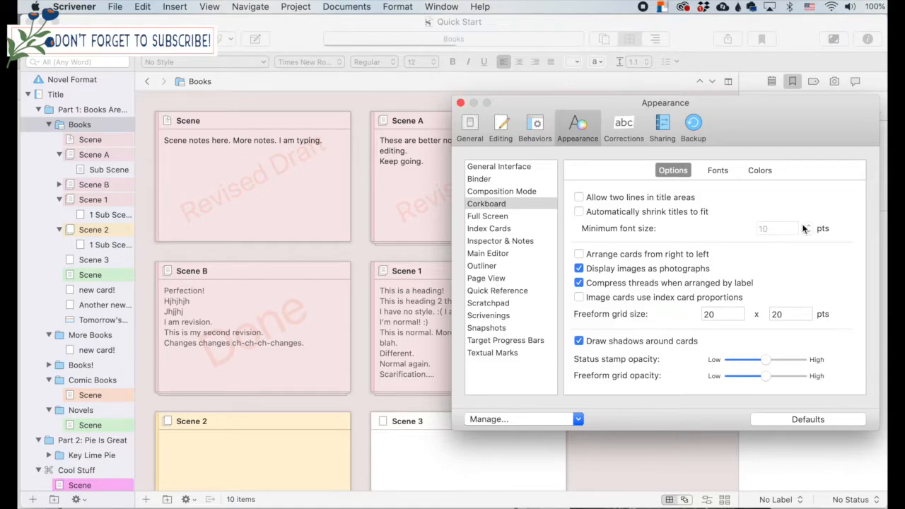
Close the preferences, select the first Scene card on the Books corkboard, and reopen the preferences
key(super+w)
click(262, 184)
click(75, 8)
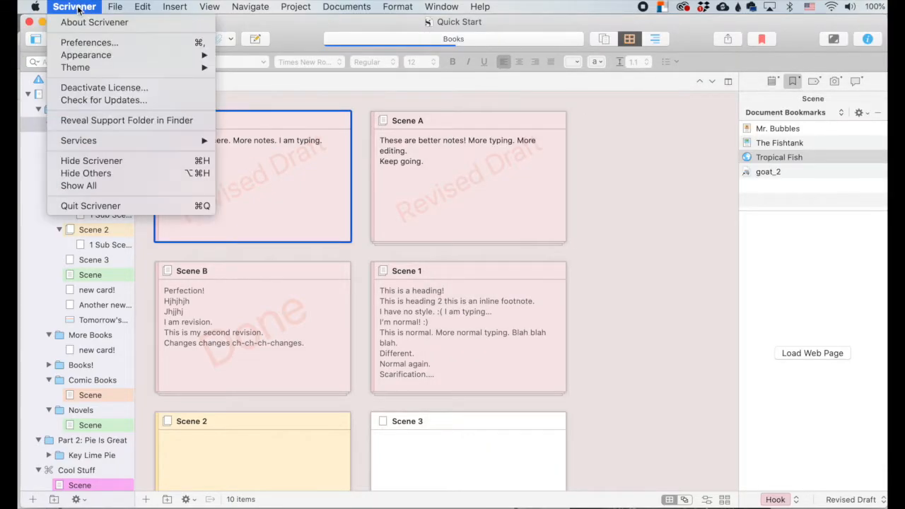
click(81, 41)
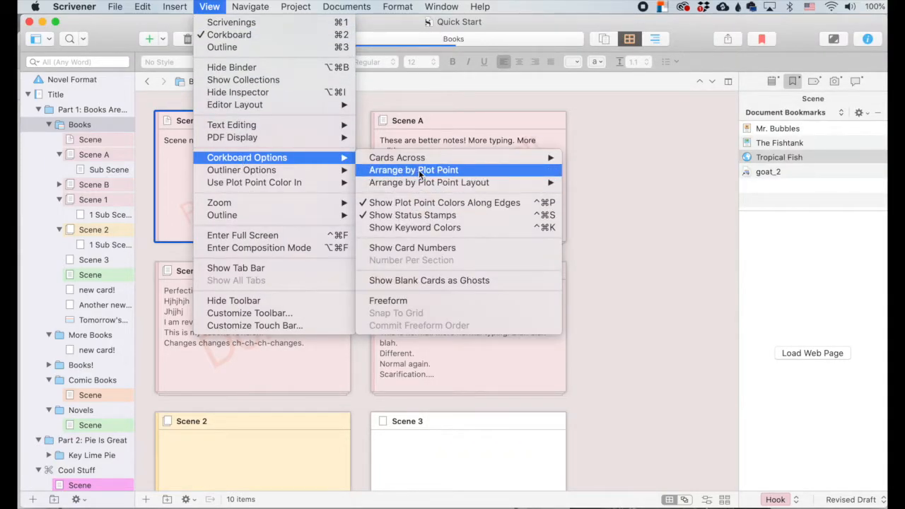
Arrange the Books corkboard by plot point and look over the cards along the colored threads
click(419, 170)
scroll(416, 290, down, 10)
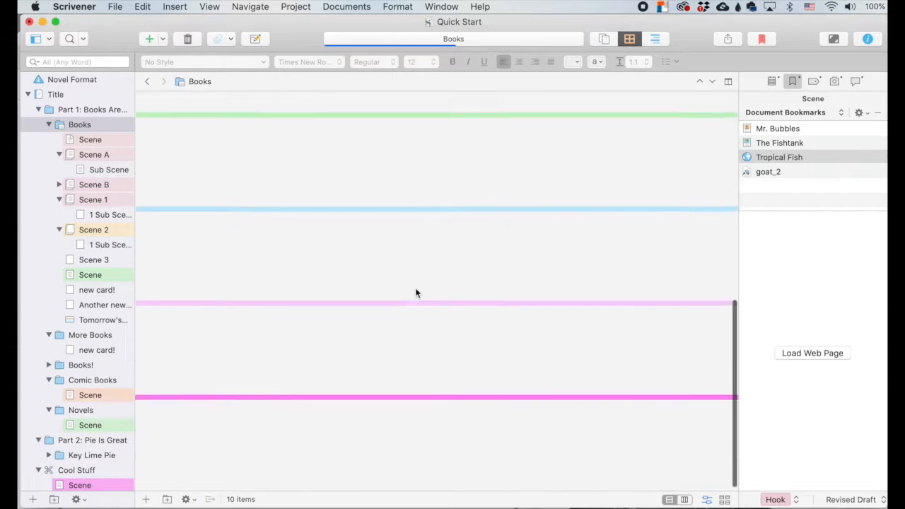
scroll(415, 290, up, 5)
scroll(410, 269, right, 8)
scroll(407, 251, down, 3)
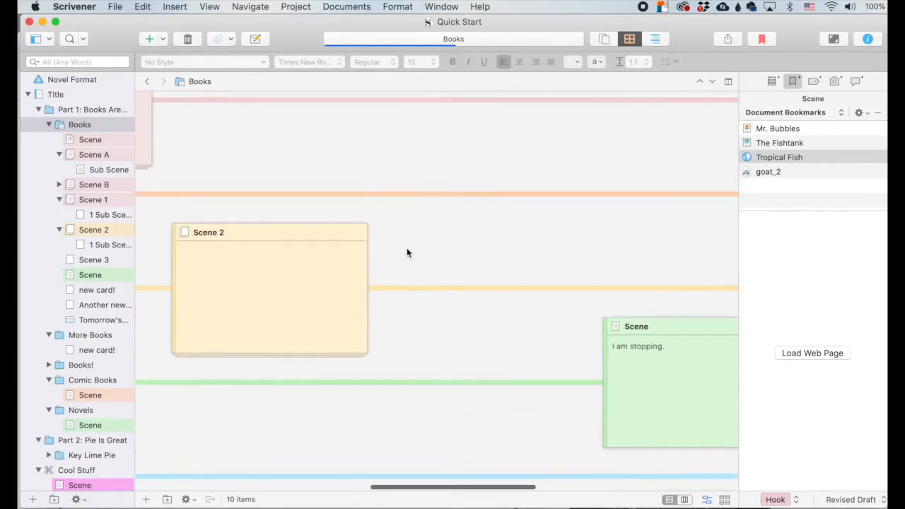
scroll(407, 253, right, 1)
Reopen the Corkboard preferences, try turning off thread compression for label arrangement, and turn it back on
click(84, 7)
click(82, 40)
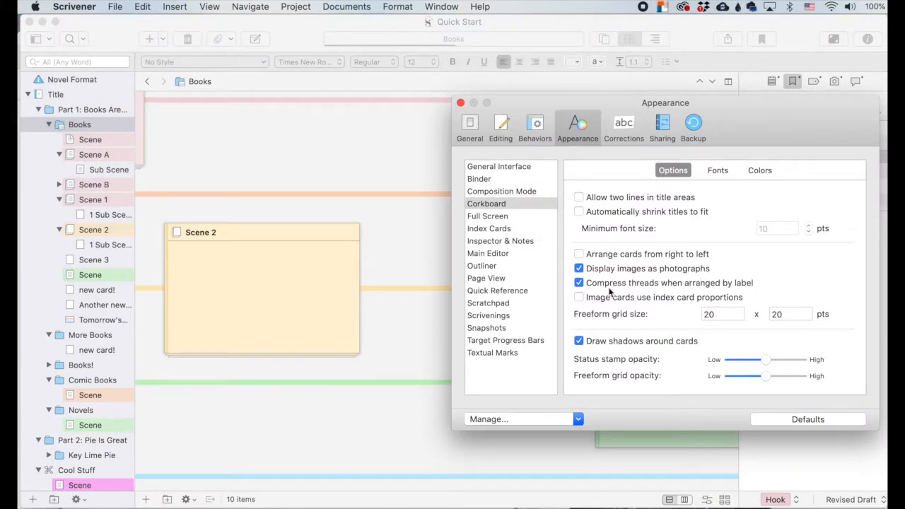
scroll(367, 309, right, 5)
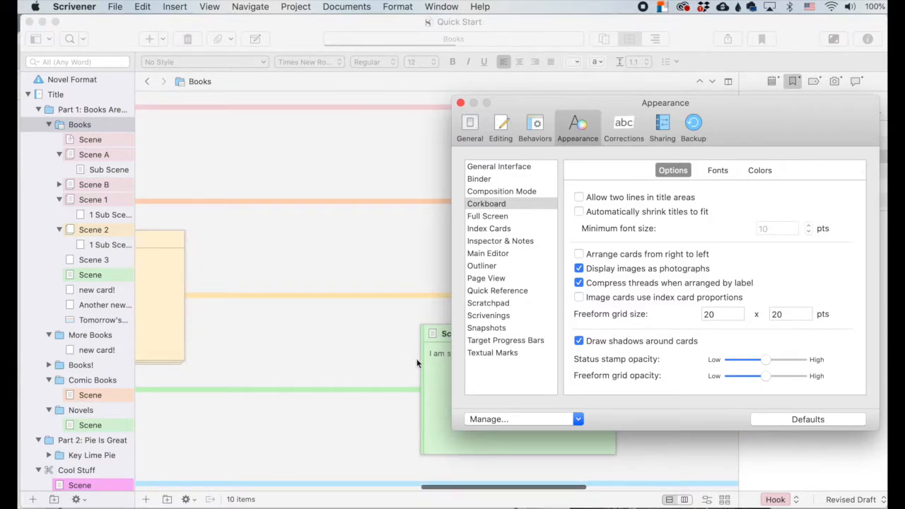
click(580, 283)
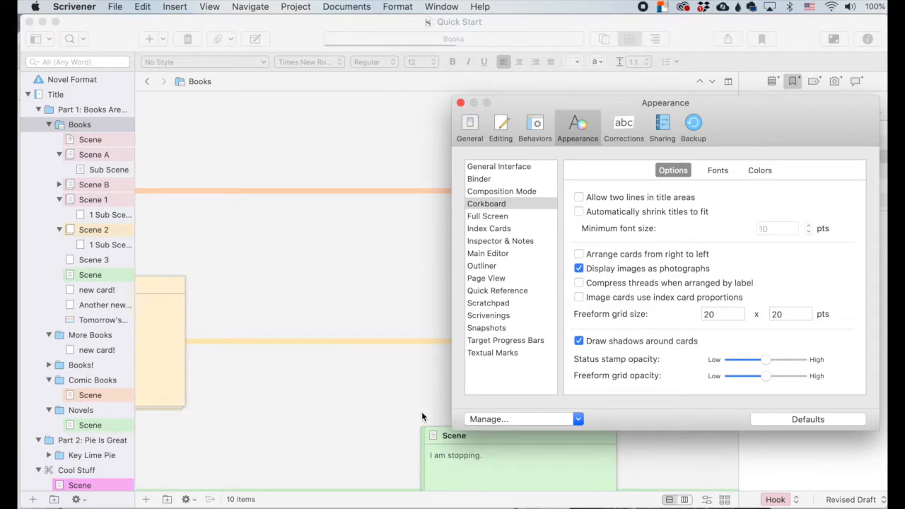
click(579, 284)
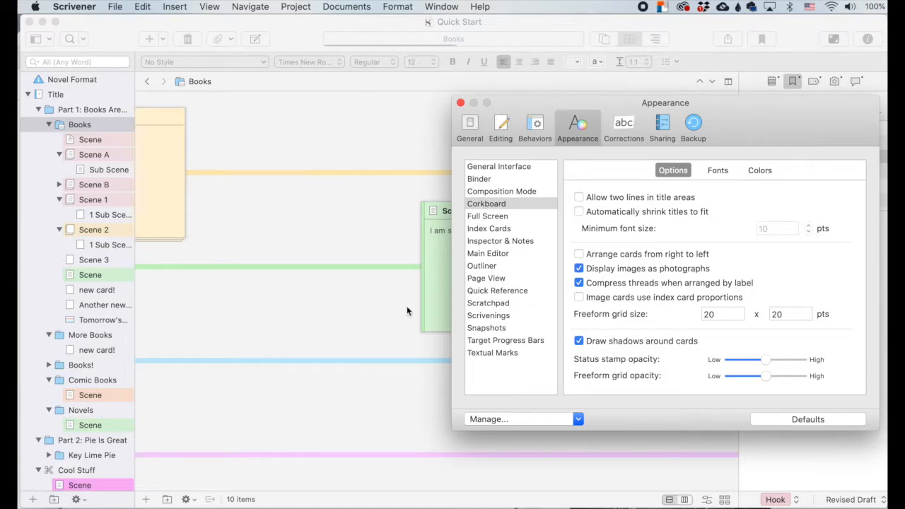
Turn off index card proportions for image cards, toggle the card shadows while leaving them on, and close the preferences
scroll(347, 247, up, 4)
scroll(347, 247, left, 6)
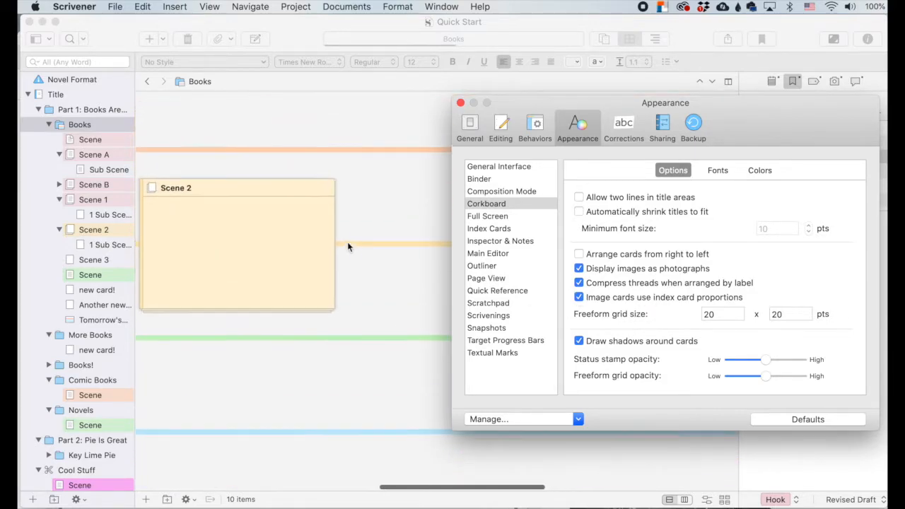
click(582, 299)
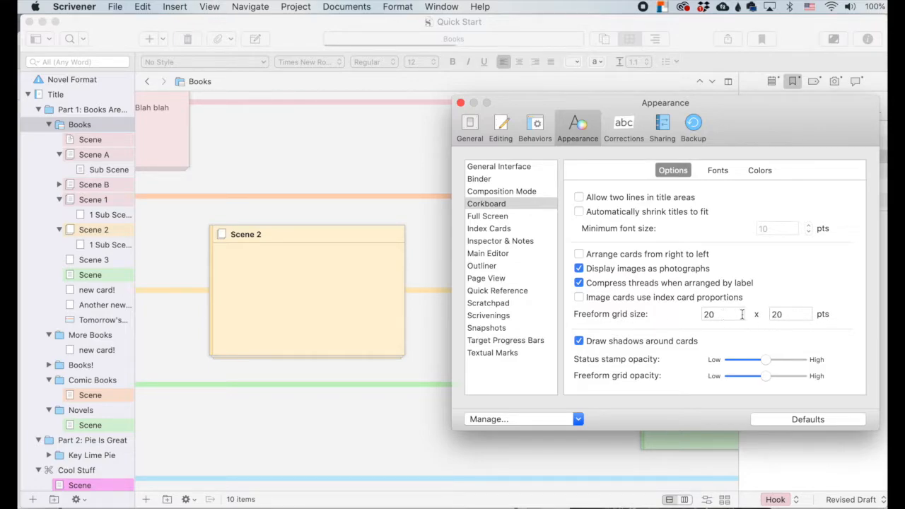
click(580, 342)
click(580, 342)
click(580, 342)
click(580, 342)
key(super+w)
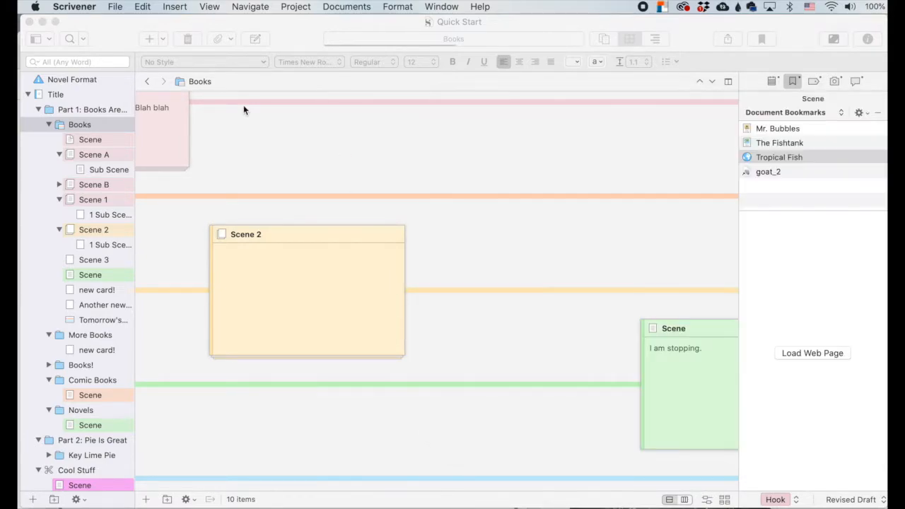
Turn off the plot point arrangement to return the Books corkboard to its regular card grid
click(210, 6)
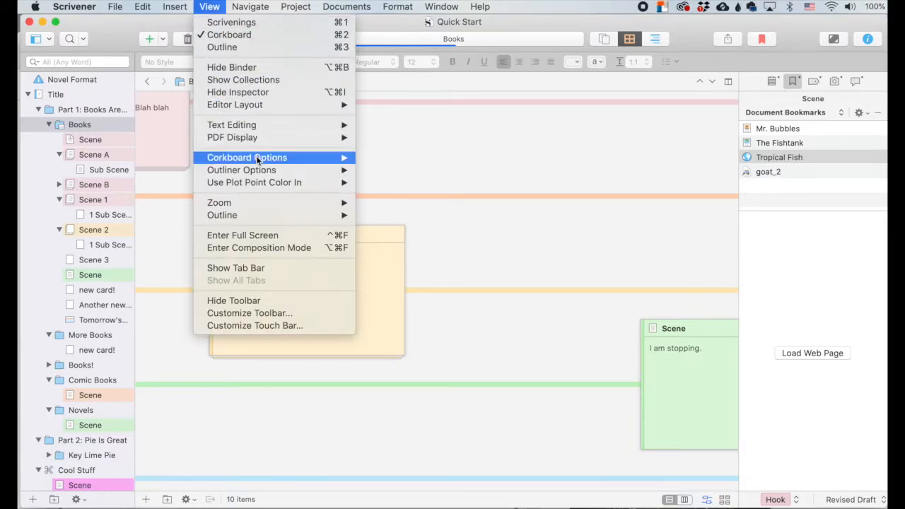
mouse_move(312, 157)
click(379, 170)
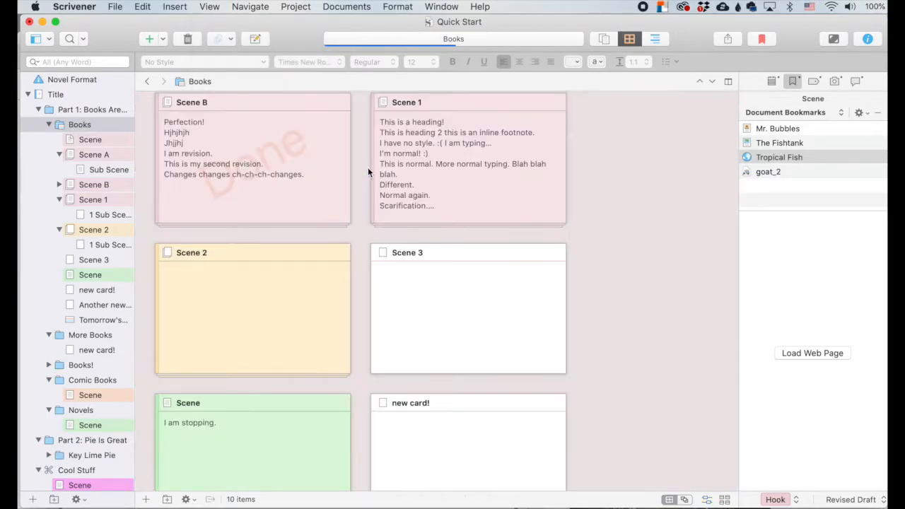
scroll(273, 206, up, 2)
scroll(278, 215, up, 3)
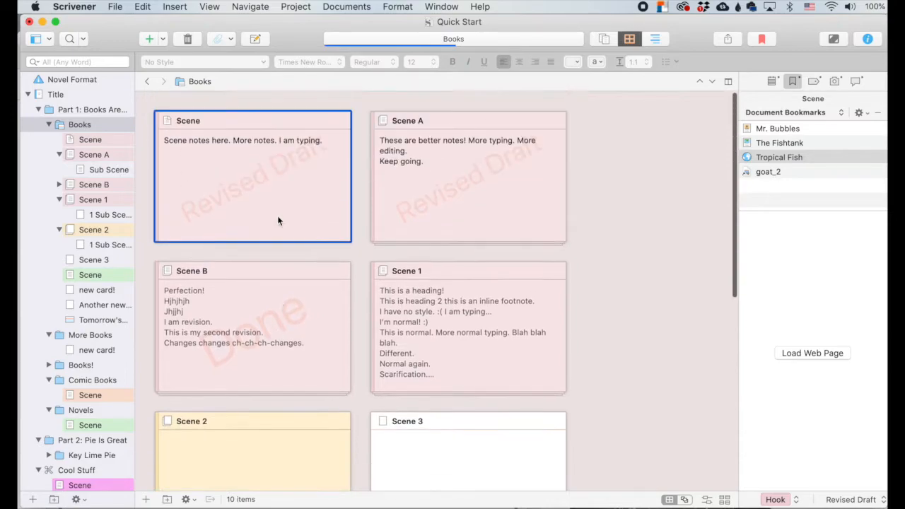
Try a higher status stamp opacity, return it to the middle, and view the Corkboard font and color settings
key(super+comma)
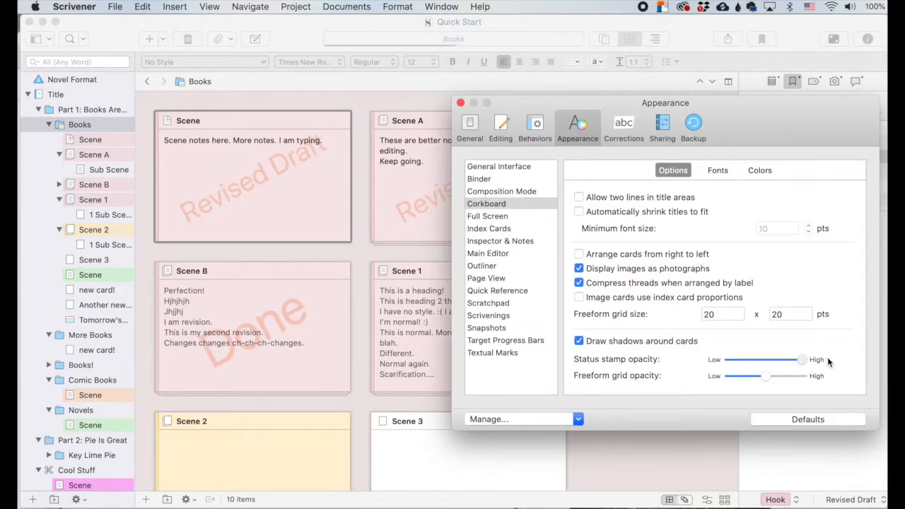
drag(796, 361, 765, 360)
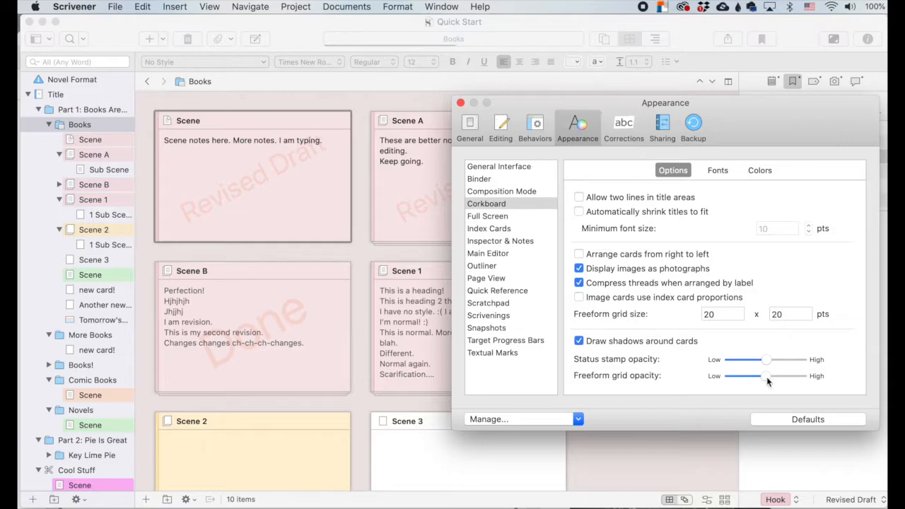
click(718, 172)
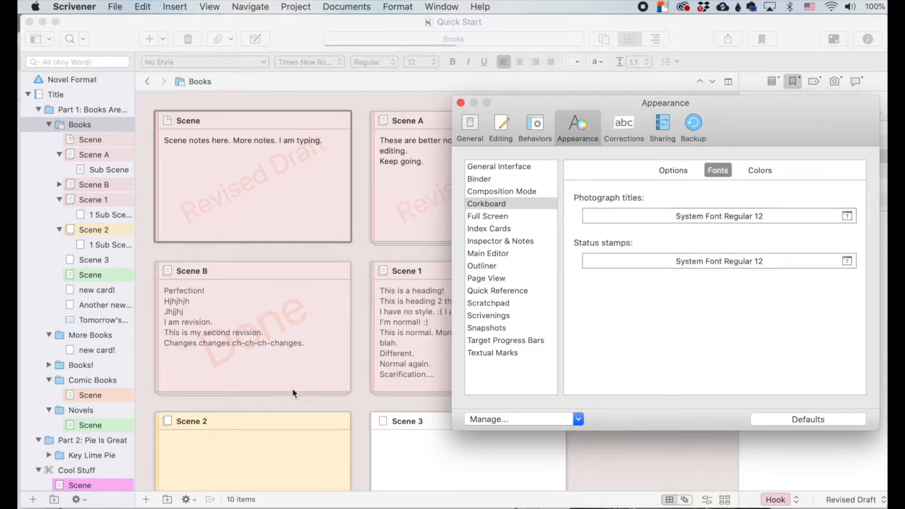
click(759, 170)
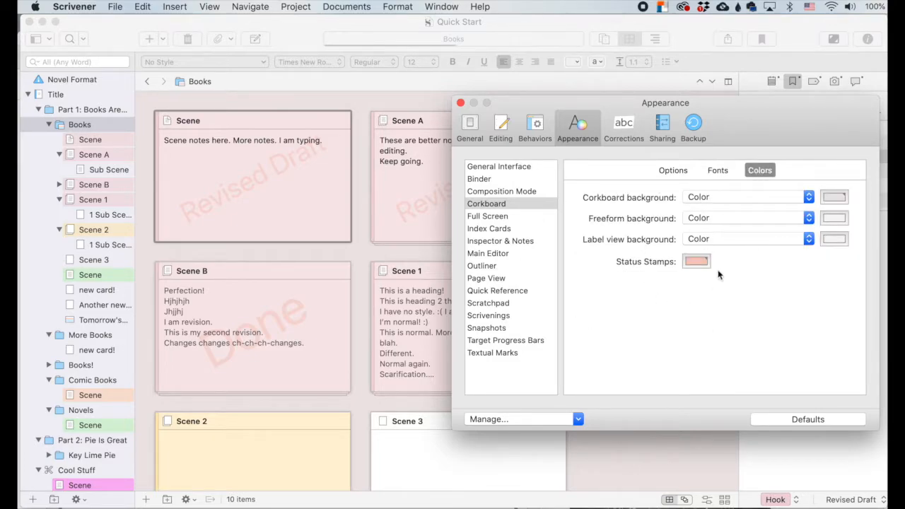
View the Full Screen appearance options, close the preferences, and enter full screen mode
click(536, 215)
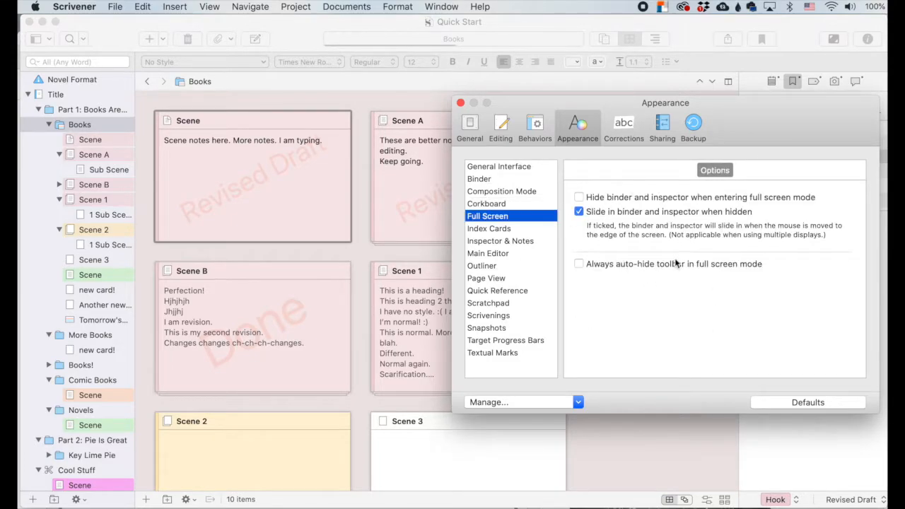
key(super+w)
click(210, 6)
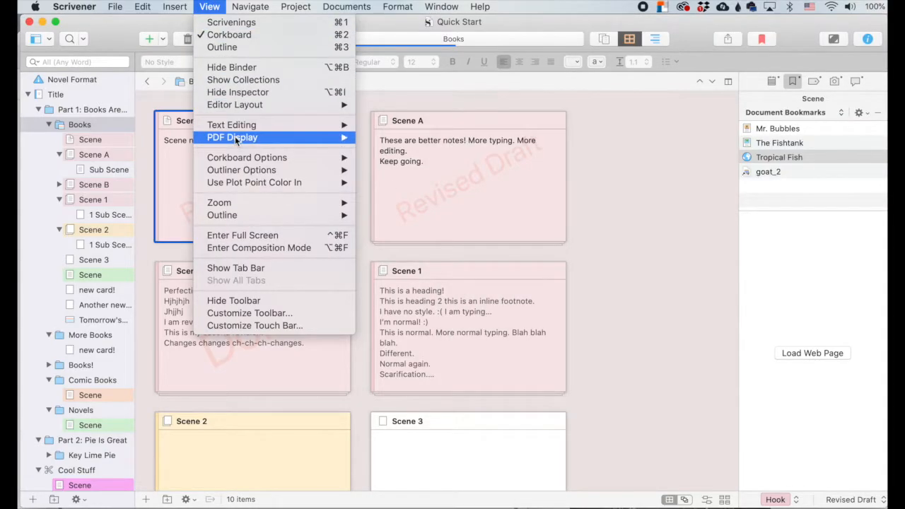
click(249, 238)
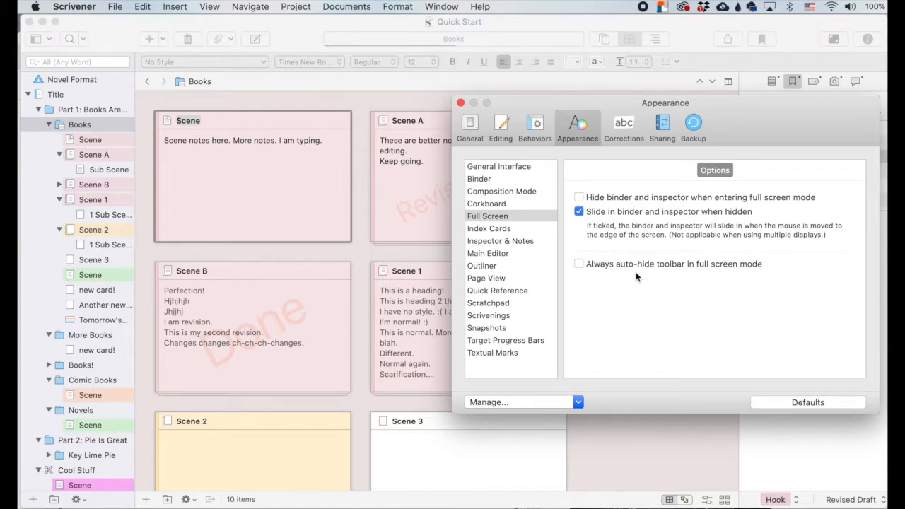
Try the Lined, Rounded, and Rounded and Lined index card themes, and set the theme back to Standard
click(507, 228)
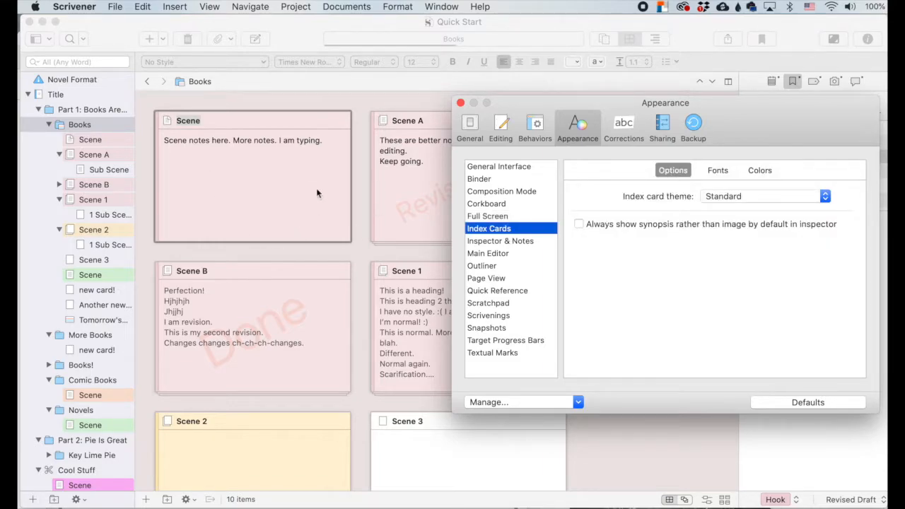
click(730, 198)
click(729, 209)
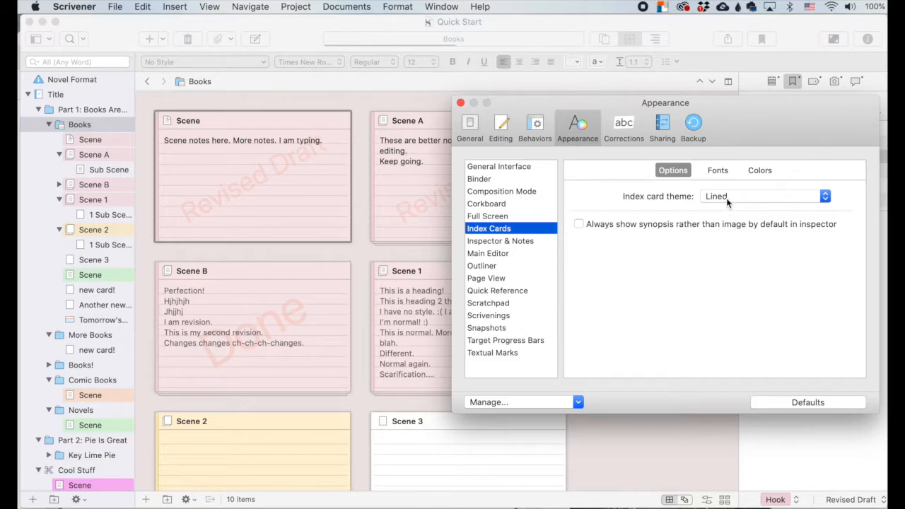
click(726, 201)
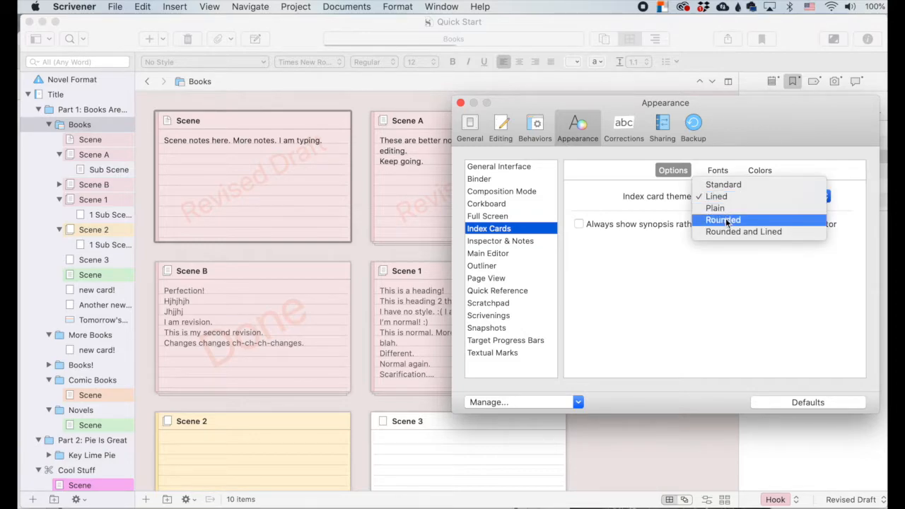
click(726, 220)
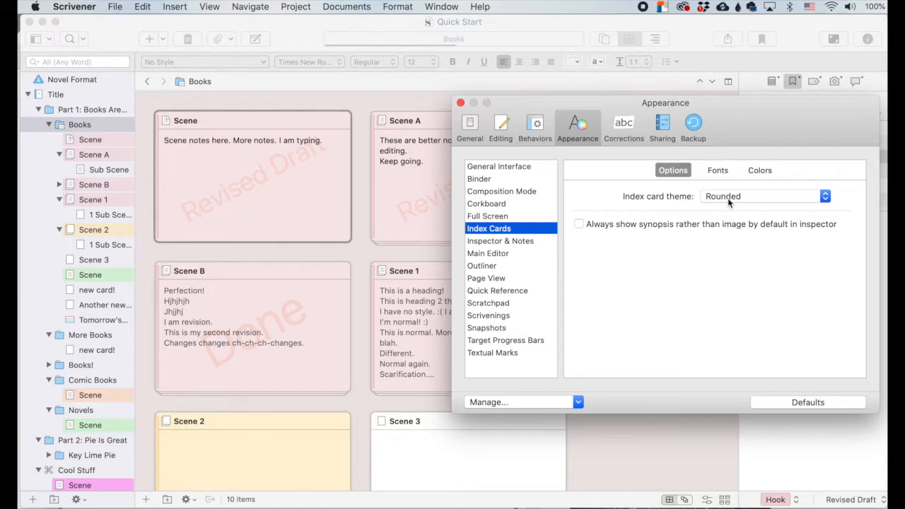
click(728, 198)
click(729, 210)
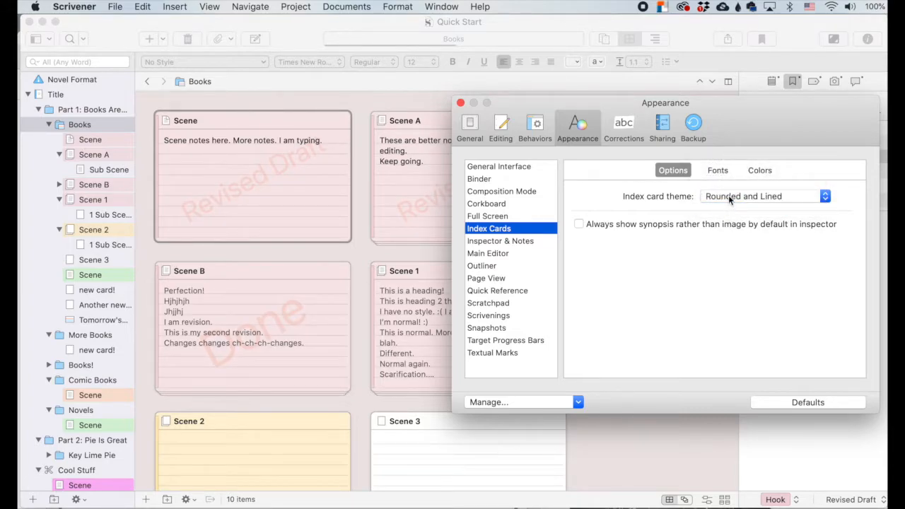
click(729, 199)
click(730, 149)
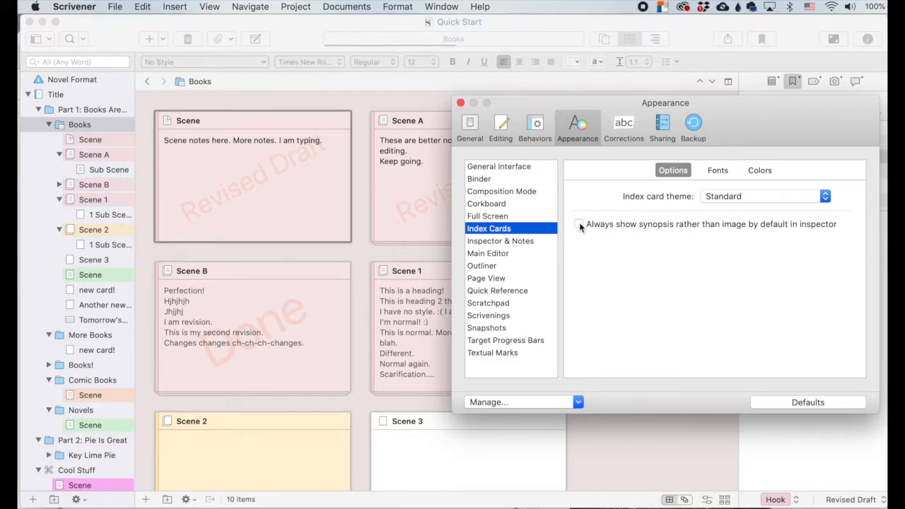
Uncover the inspector beside the preferences and turn on always showing the synopsis rather than the image by default in the inspector
drag(742, 118, 595, 154)
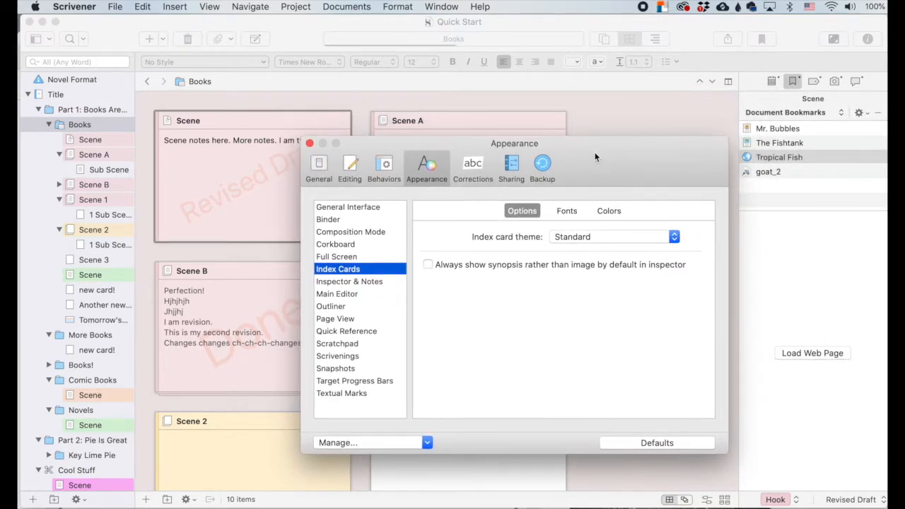
click(498, 269)
click(498, 267)
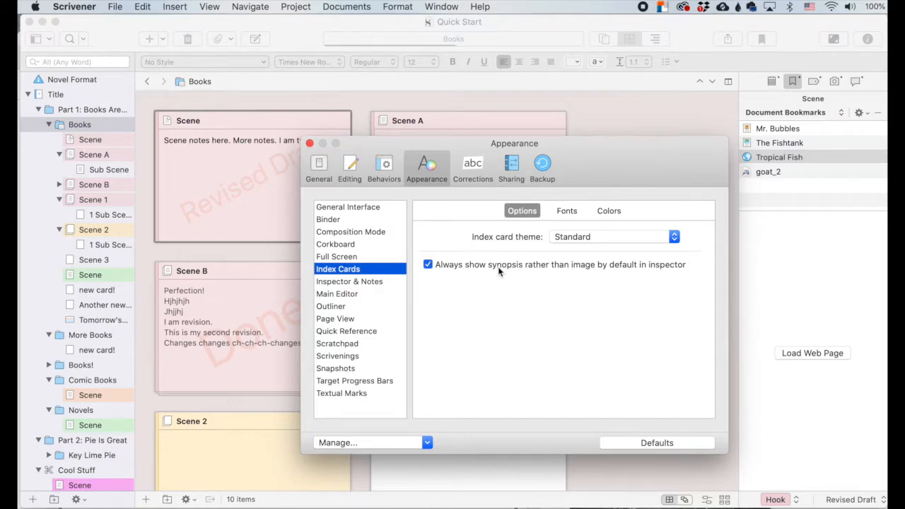
View the Index Cards font and background color settings, and open the Inspector & Notes options
click(566, 212)
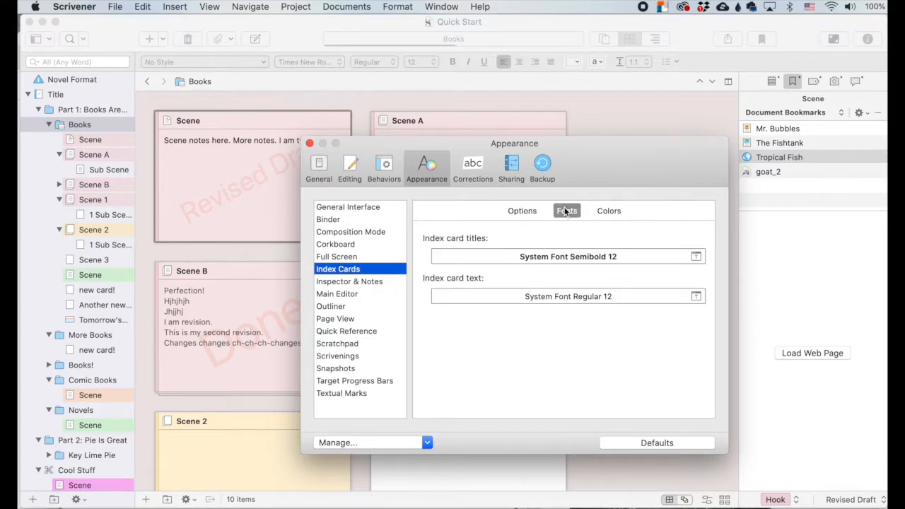
click(610, 212)
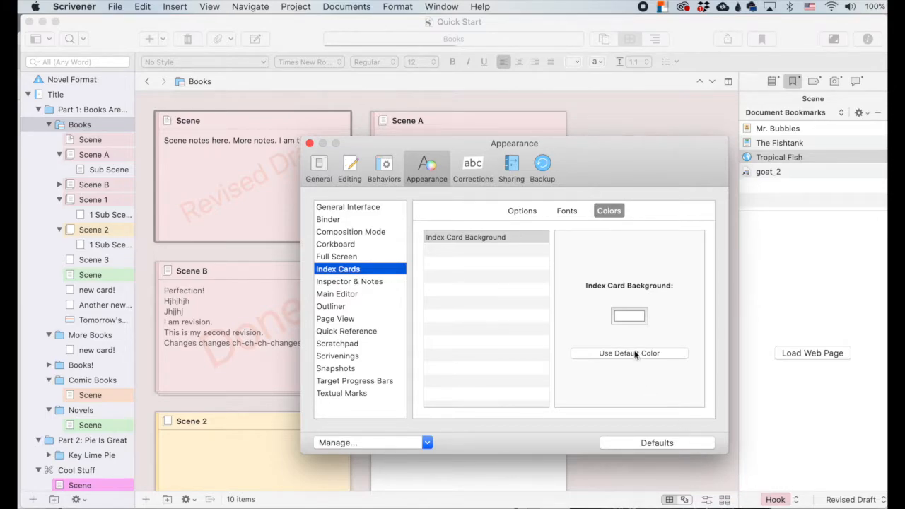
click(350, 282)
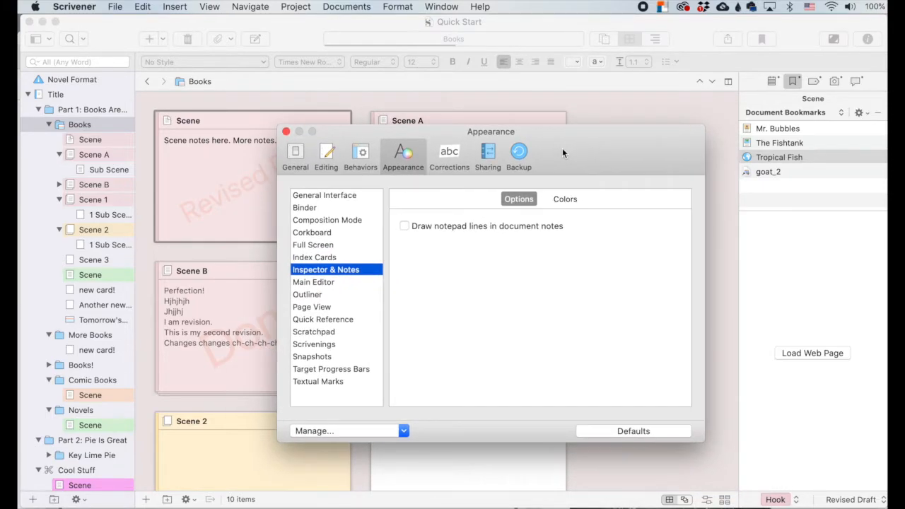
Show the document notes in the inspector, reopen the preferences, and turn on drawing notepad lines in document notes
click(772, 82)
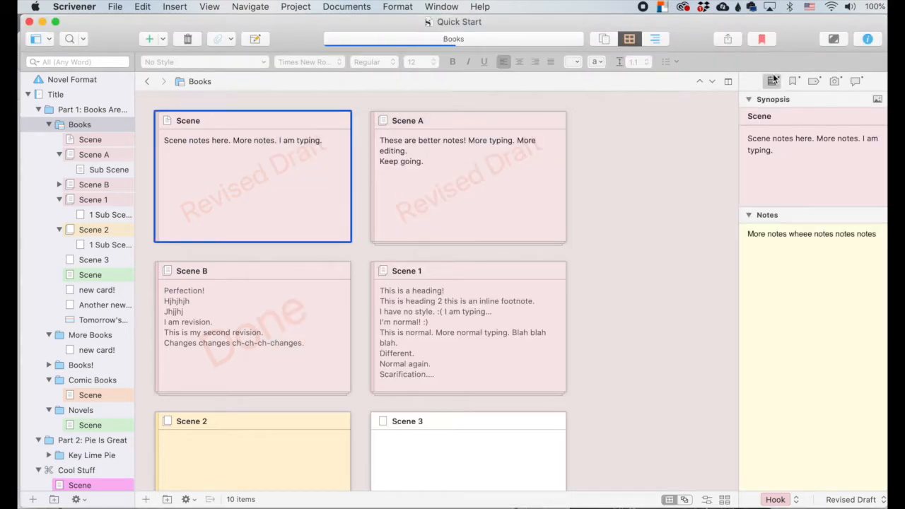
click(74, 7)
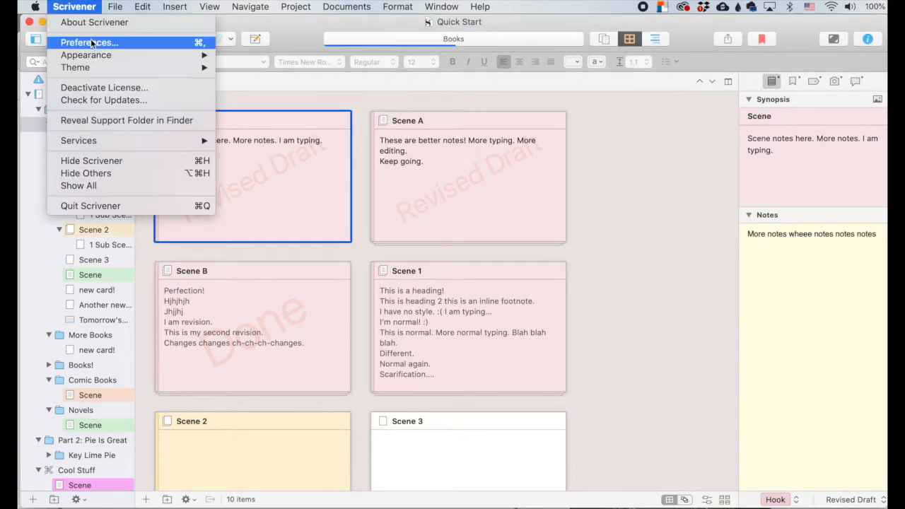
click(78, 41)
click(404, 226)
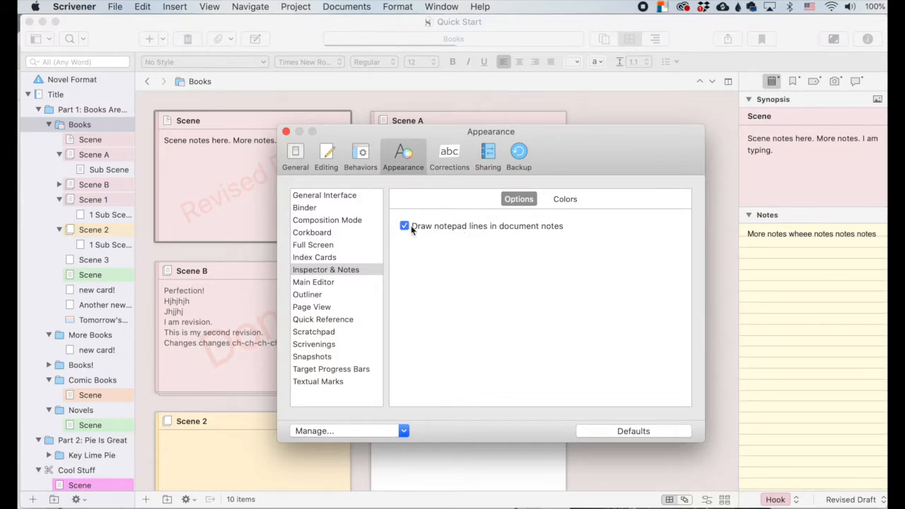
View the Notes Background and Bookmarks Preview color settings for Inspector & Notes
click(570, 200)
click(478, 239)
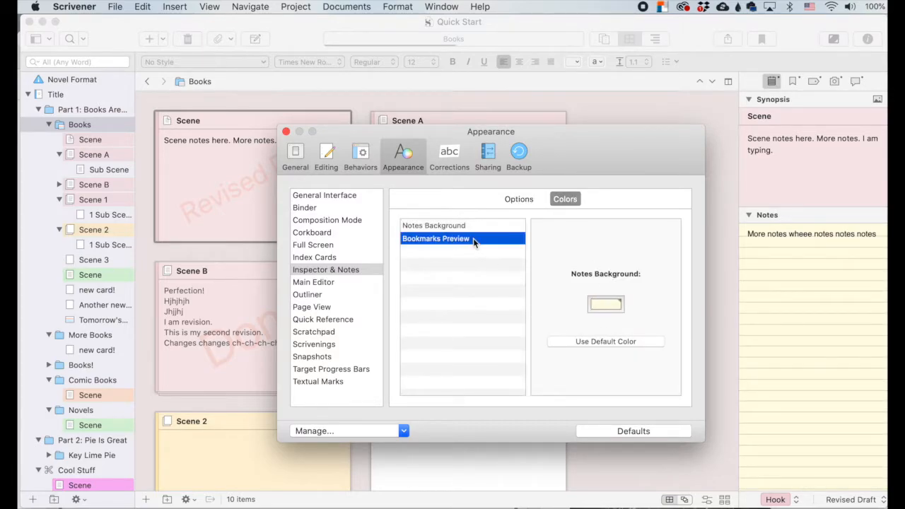
click(438, 227)
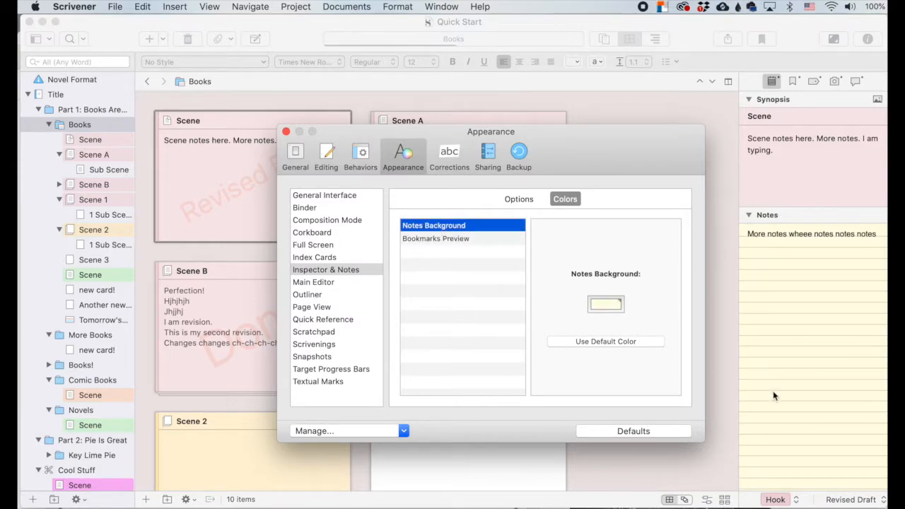
View the Main Editor options, load Scene A in the editor, and place the preferences window below its text
click(323, 283)
click(498, 199)
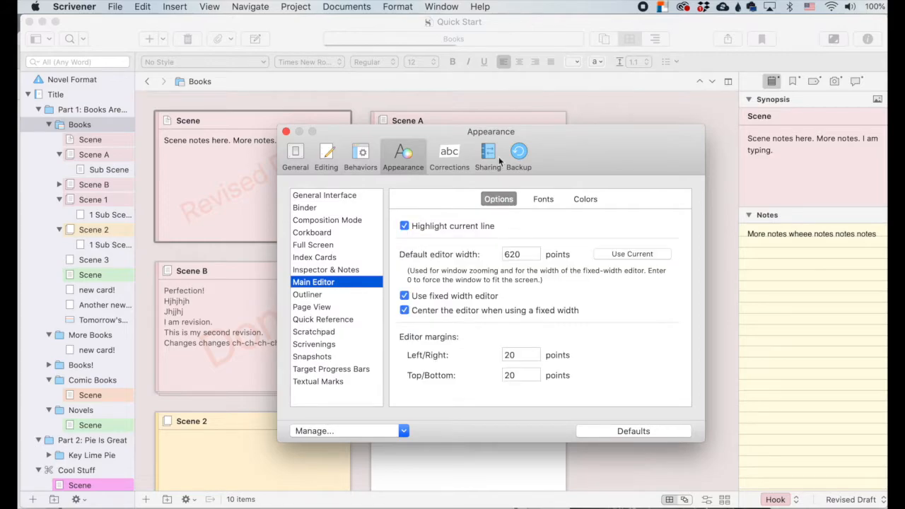
key(super+w)
click(99, 138)
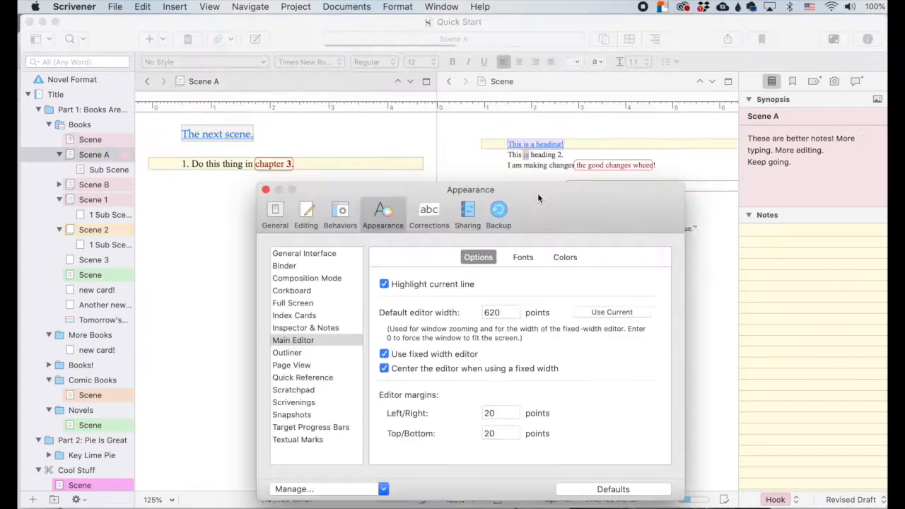
drag(538, 195, 537, 205)
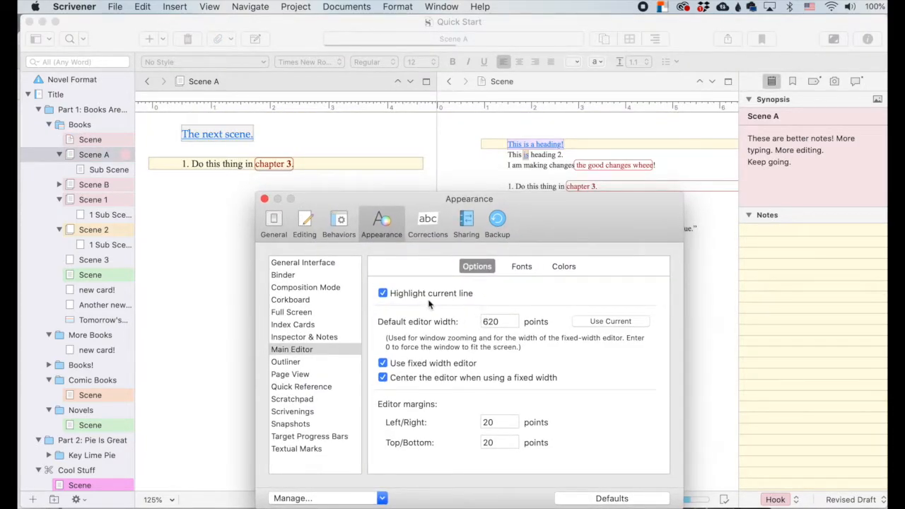
Try turning off current line highlighting and the fixed width editor, and turn each back on
click(383, 294)
click(384, 293)
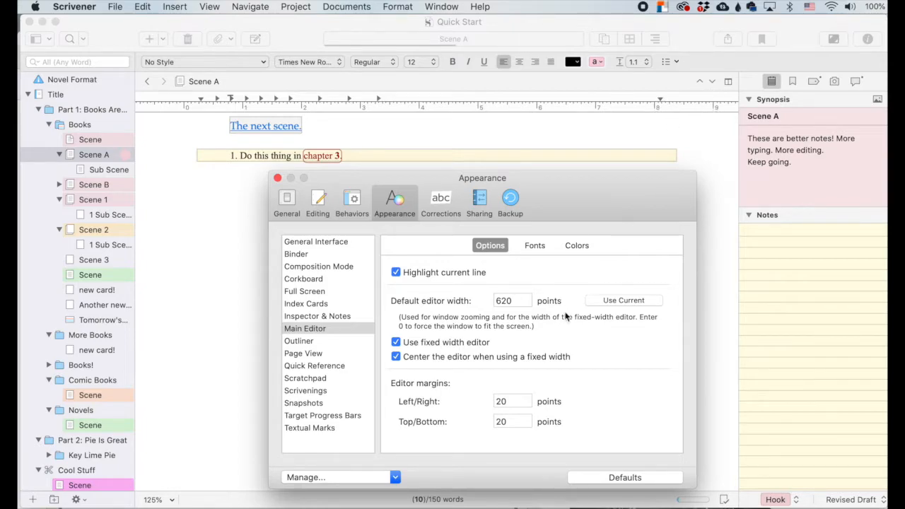
click(396, 342)
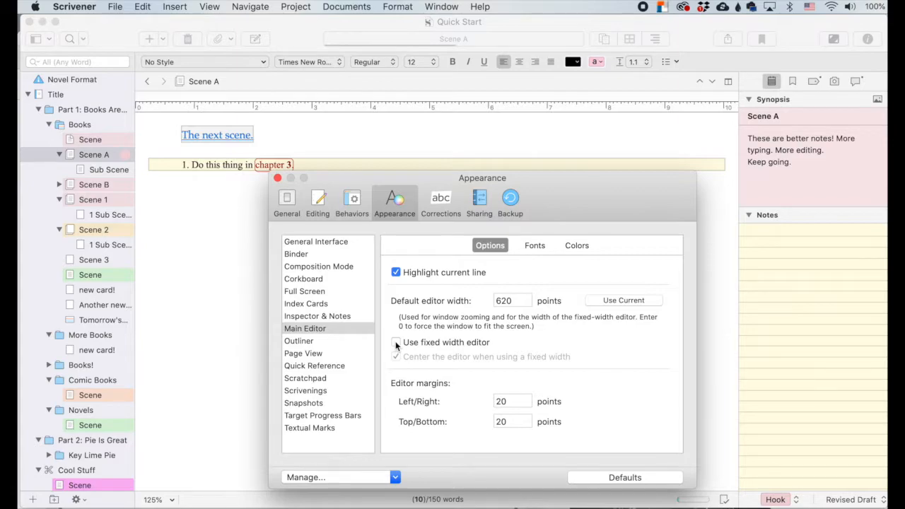
click(396, 343)
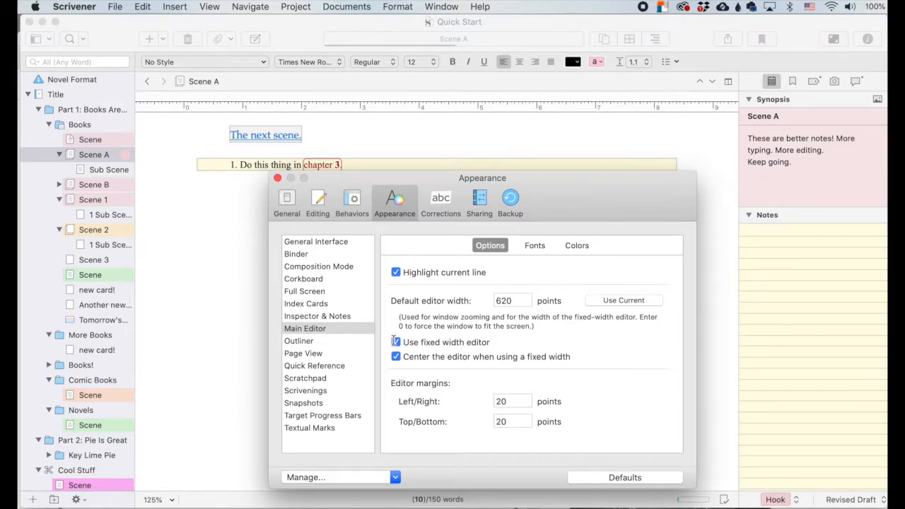
Load the first Scene of the Books folder and try the editor without fixed width and without centering, restoring both options
click(77, 153)
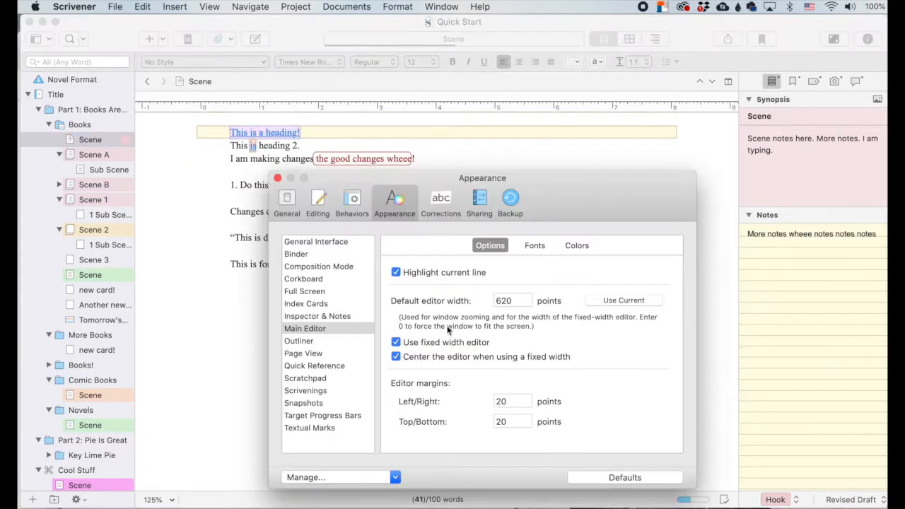
click(397, 343)
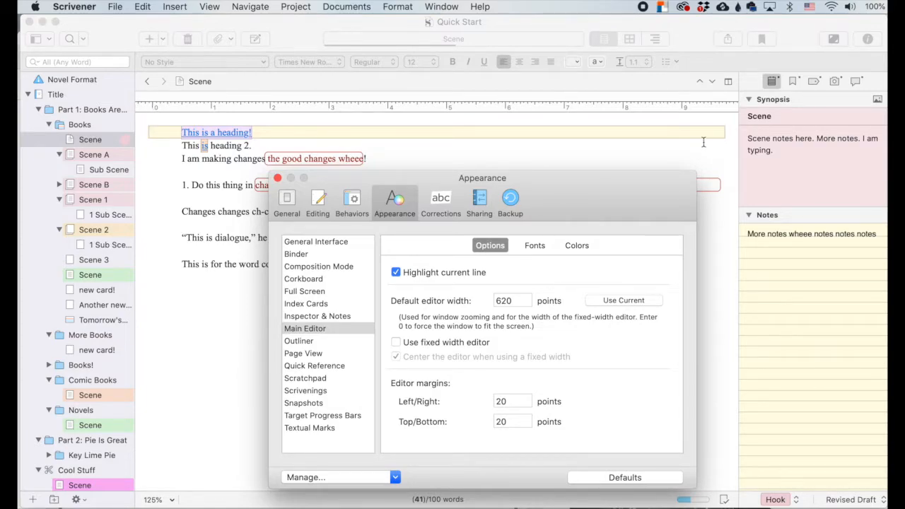
click(396, 342)
click(396, 357)
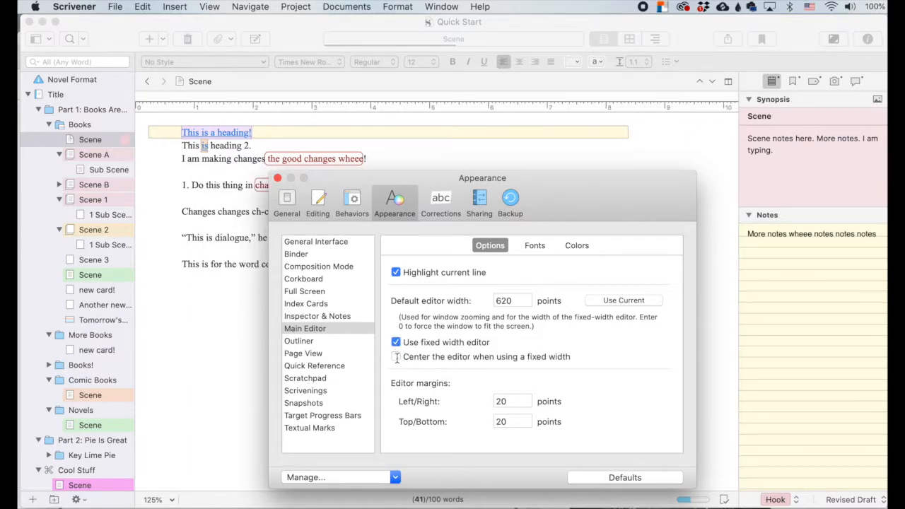
click(396, 357)
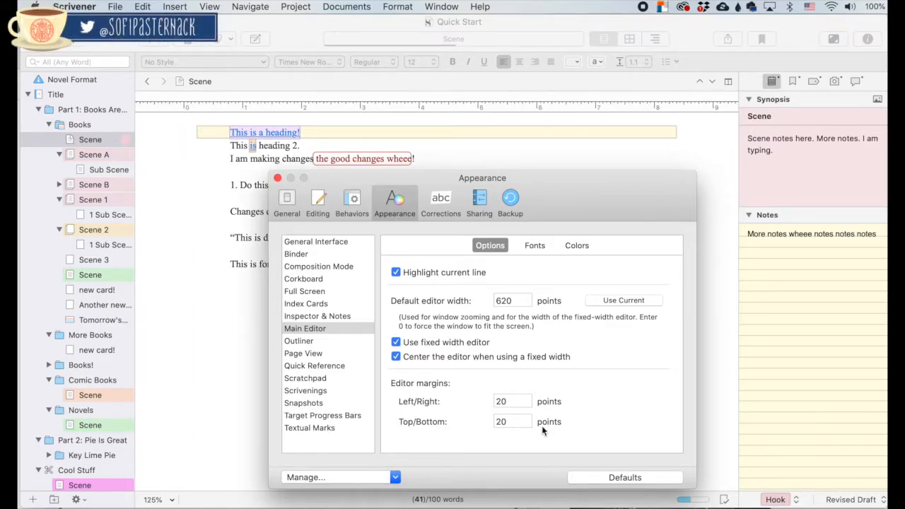
Try a Left/Right editor margin of 50 points, and set it back to 20 points
click(522, 401)
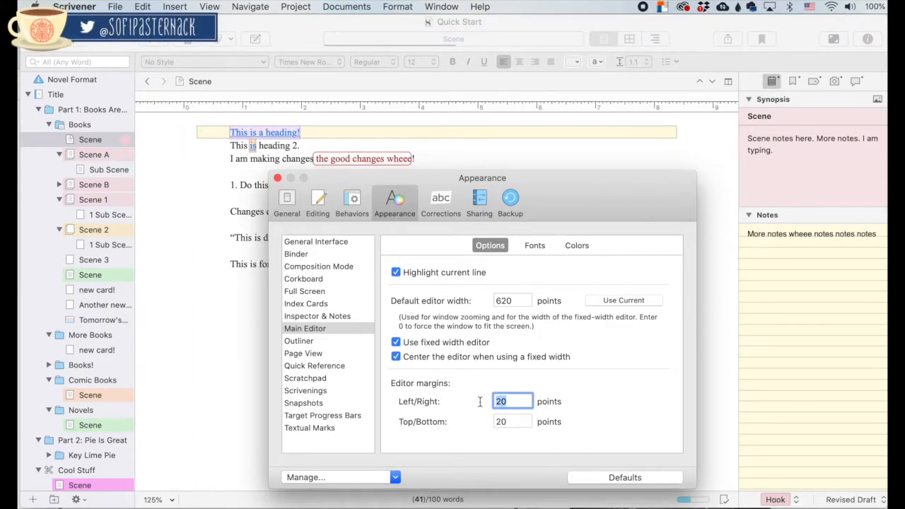
text(50)
key(Return)
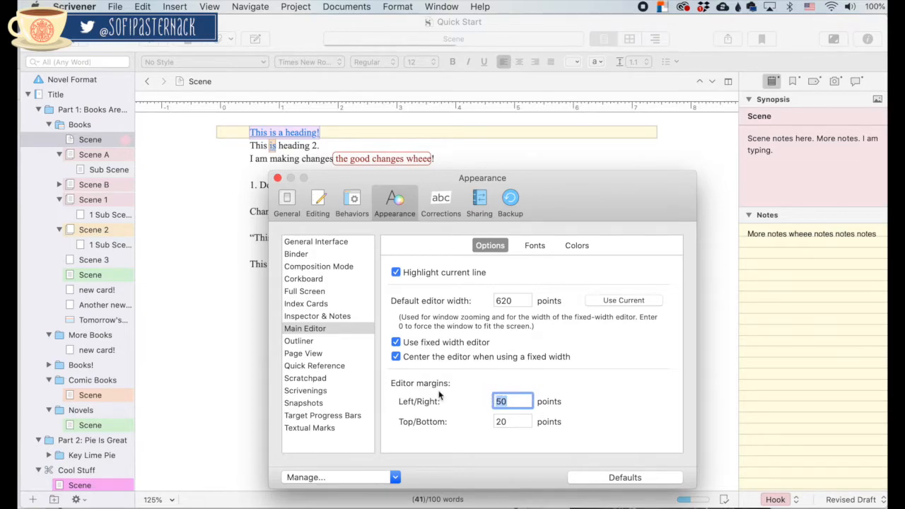
text(20)
key(Return)
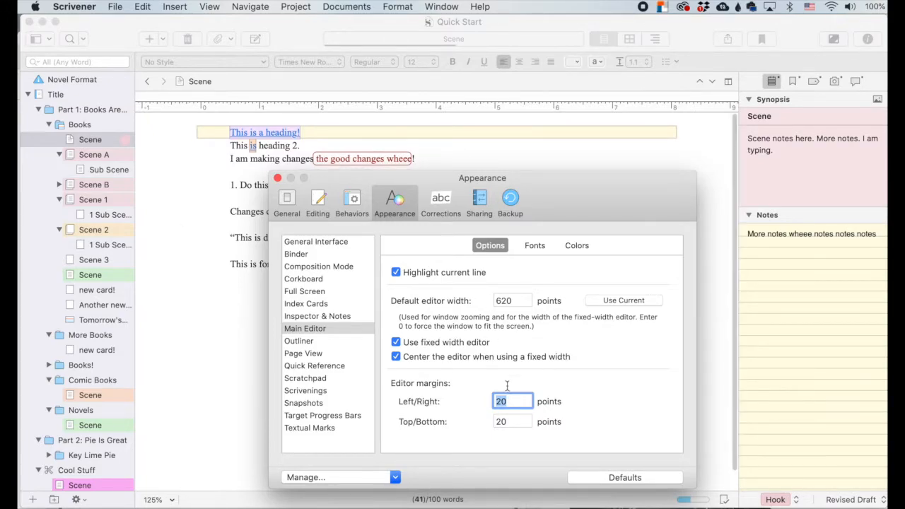
View the Main Editor header bar font and its color settings, from Fixed Width Background to Current Line Highlight
click(538, 246)
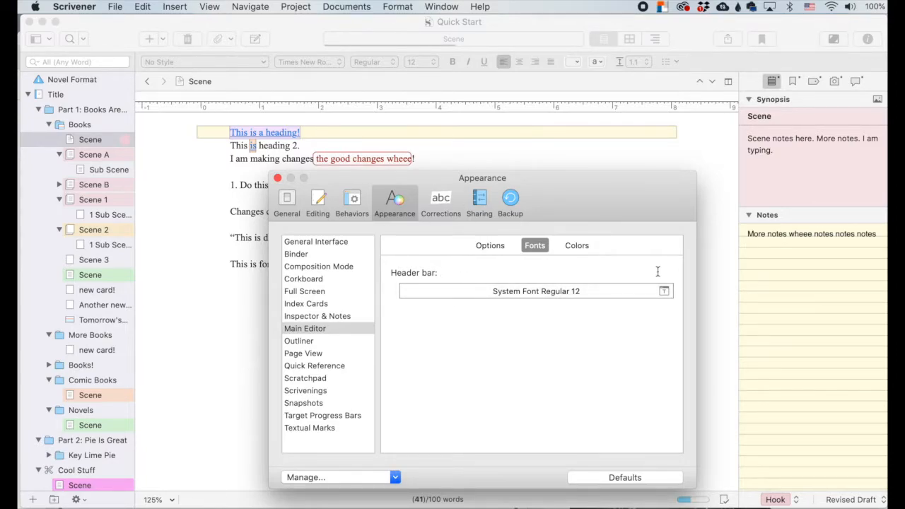
click(578, 246)
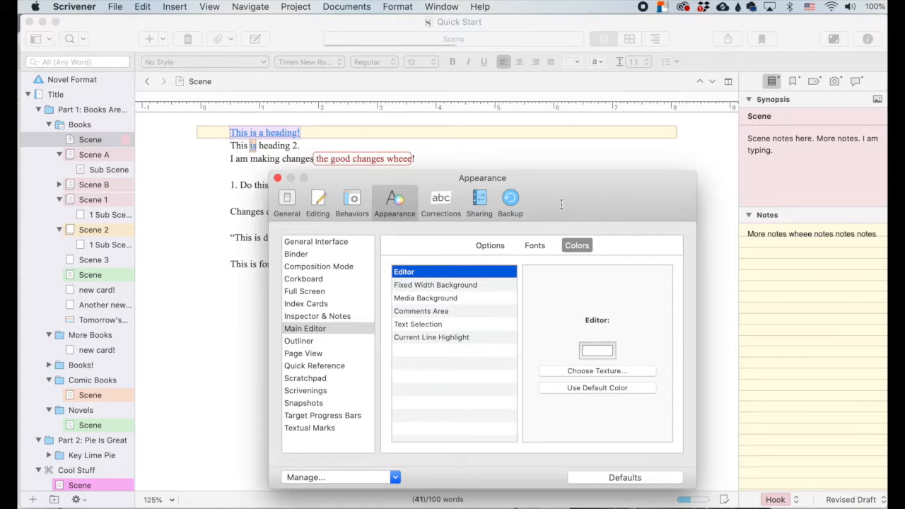
click(446, 285)
click(445, 298)
click(446, 324)
click(447, 338)
click(446, 300)
click(448, 311)
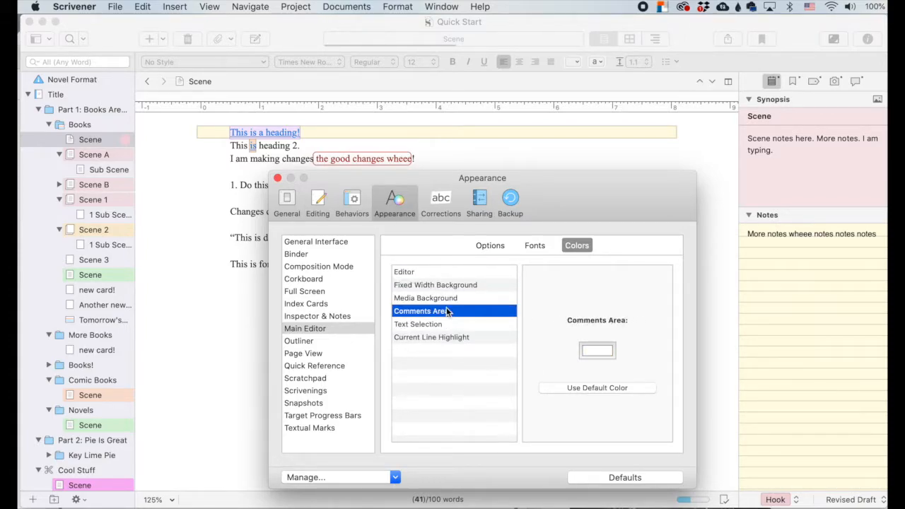
Open the Outliner options, display Part 1 in the outliner, and bring the preferences back up
click(309, 342)
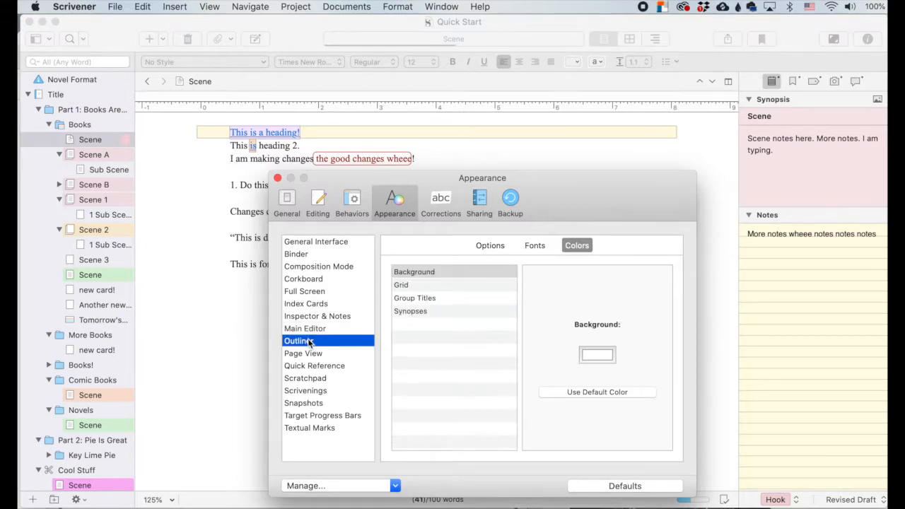
click(496, 246)
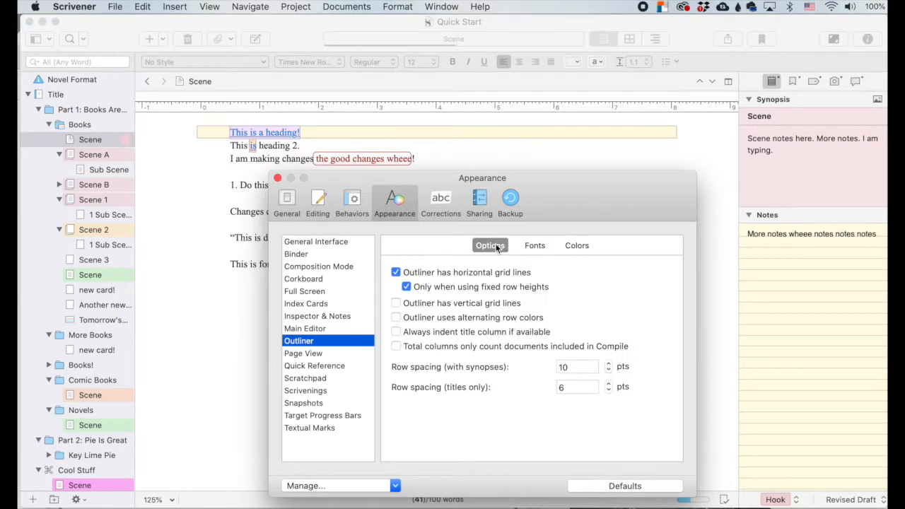
click(651, 38)
click(90, 112)
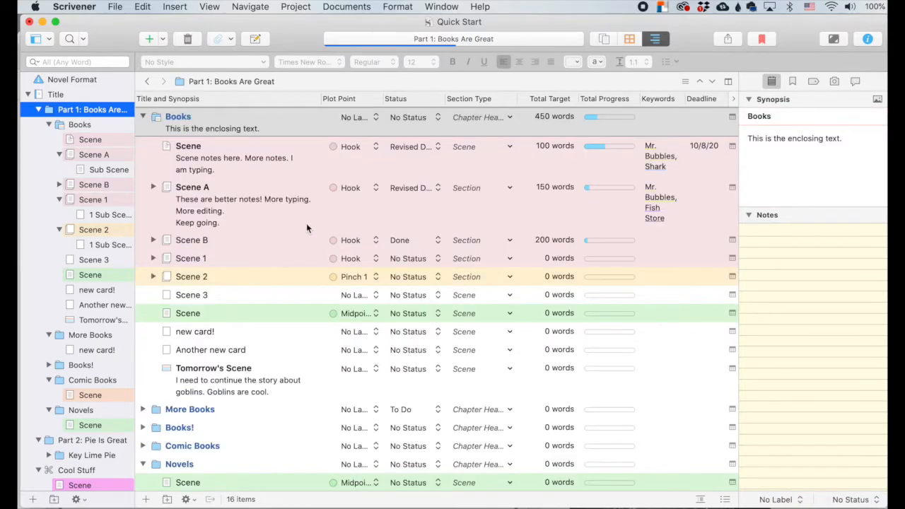
click(74, 7)
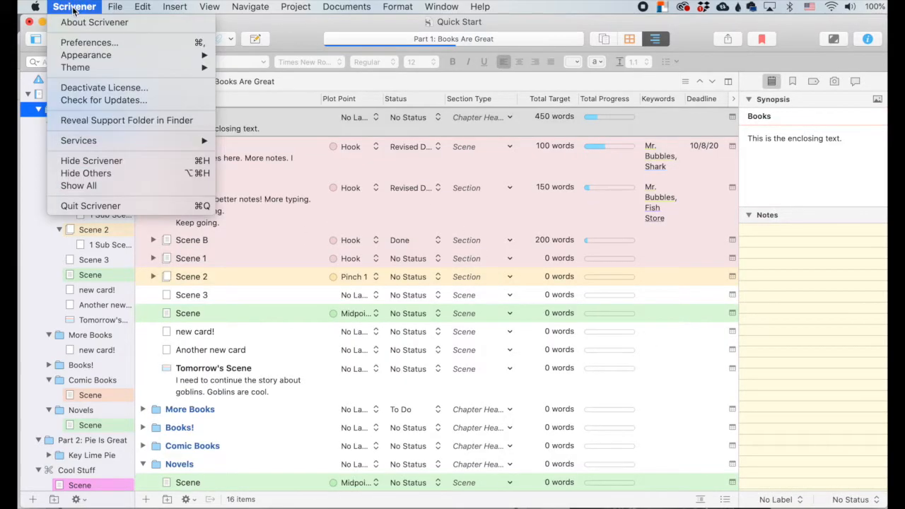
click(89, 42)
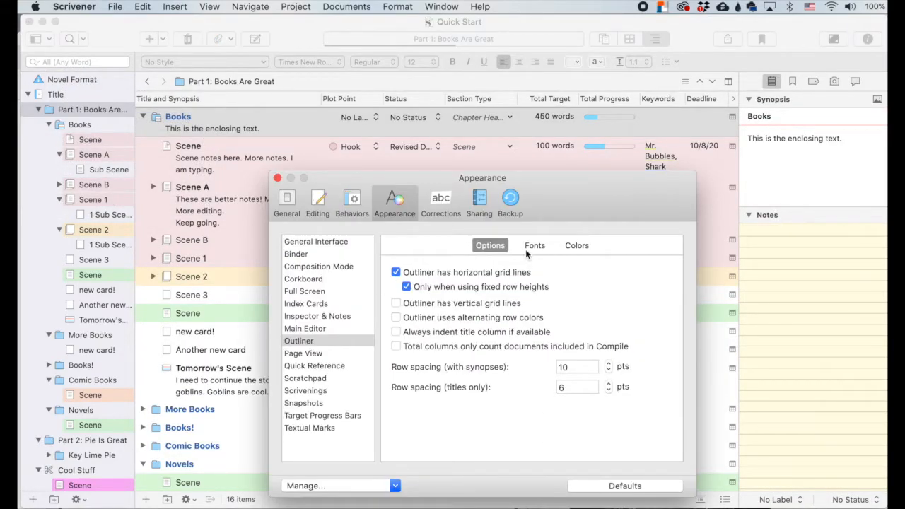
Turn on the outliner's vertical grid lines, and try its fixed row height, alternating row color and title indent options
click(406, 286)
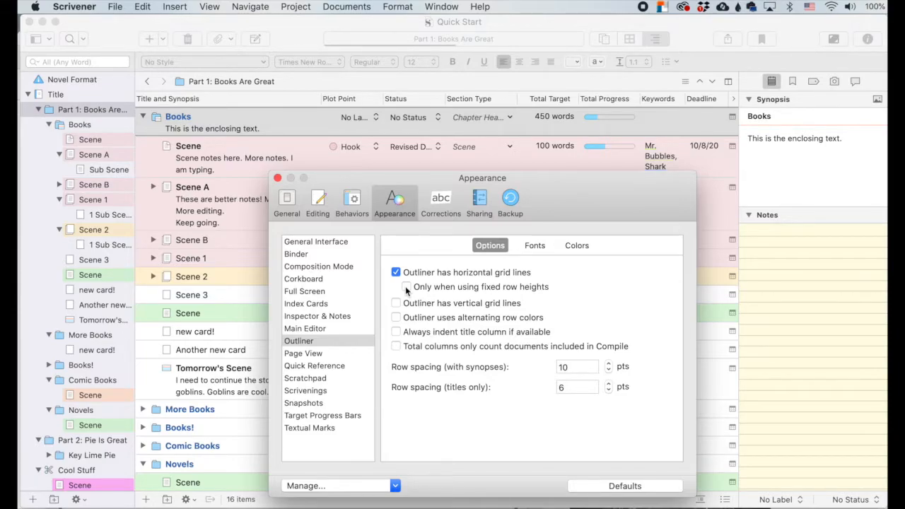
click(406, 286)
click(397, 303)
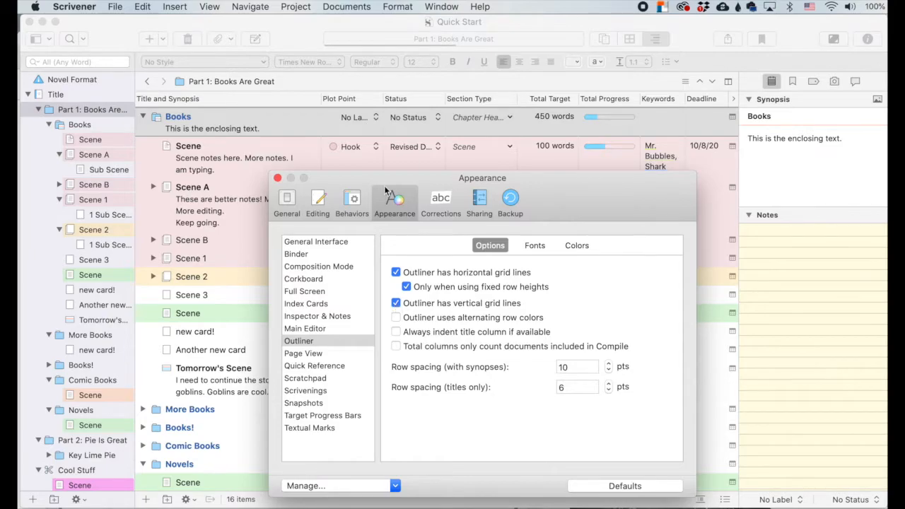
drag(359, 177, 359, 155)
click(406, 291)
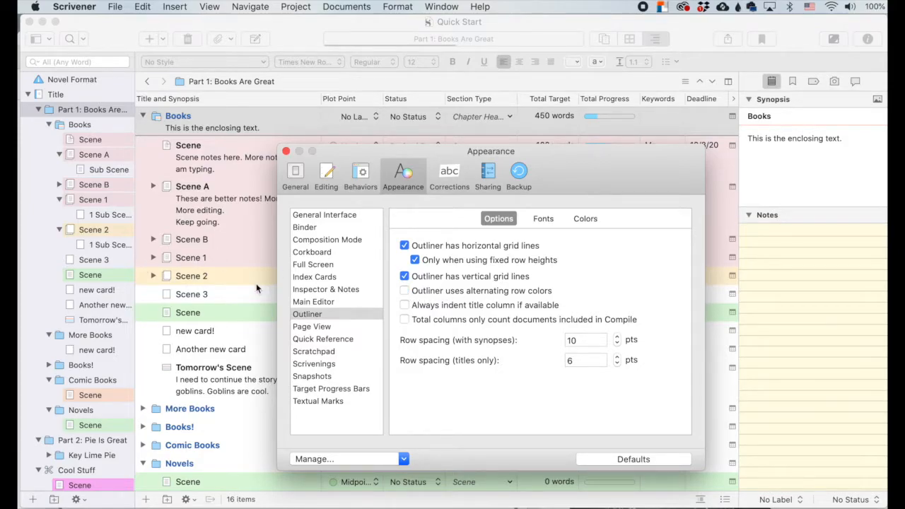
click(404, 305)
Try a larger outliner row spacing with synopses, and set it back to 10 pts
click(617, 339)
click(618, 339)
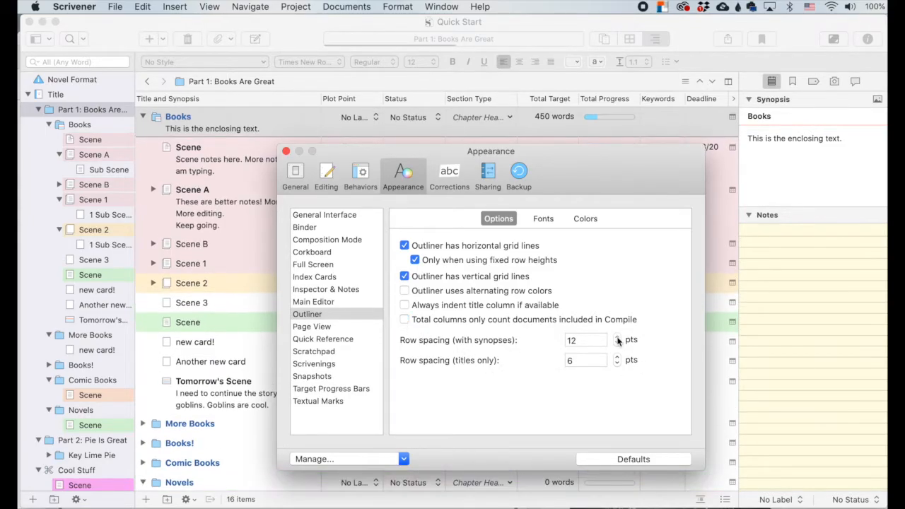
click(618, 339)
click(618, 339)
click(618, 339)
click(617, 344)
click(617, 344)
click(617, 343)
click(617, 344)
click(618, 343)
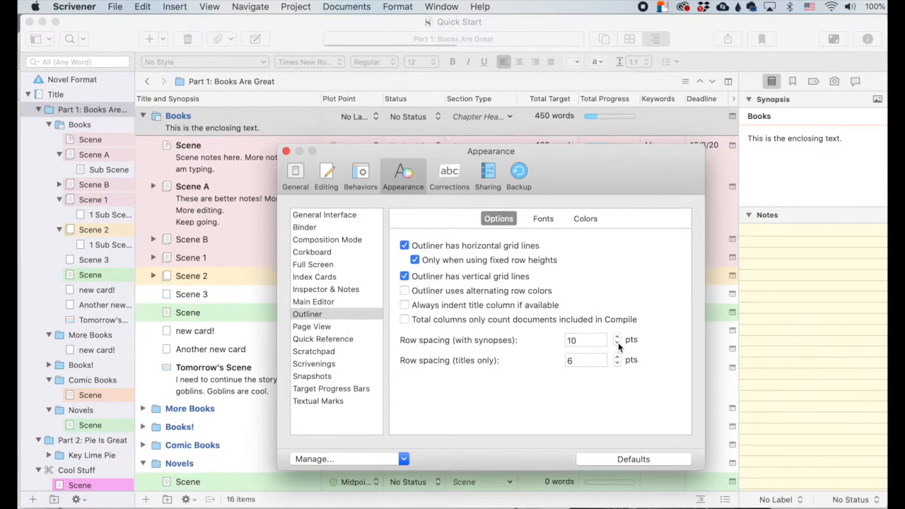
View the Outliner font and color settings, and open the Page View options
click(543, 219)
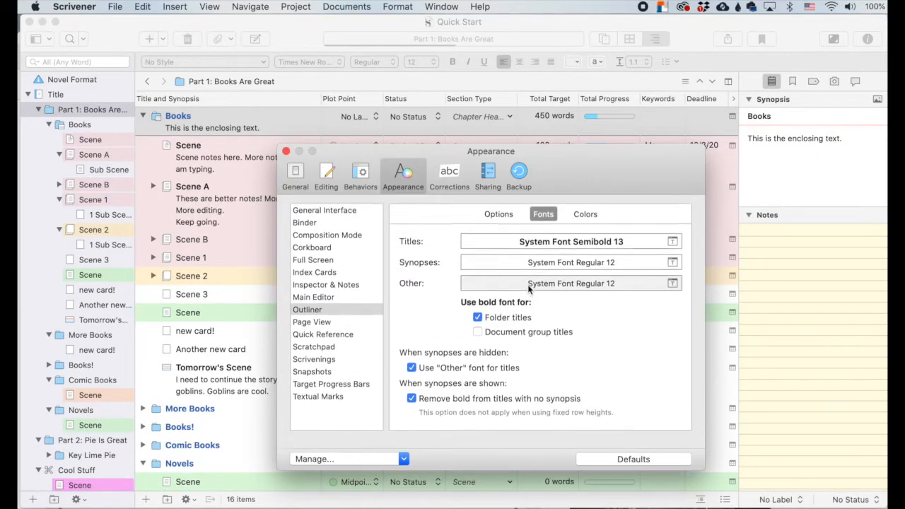
click(585, 219)
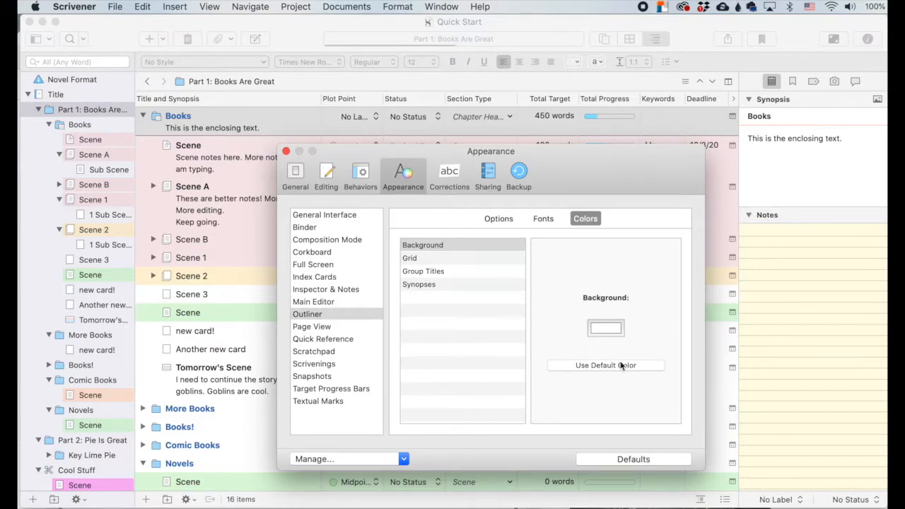
click(312, 326)
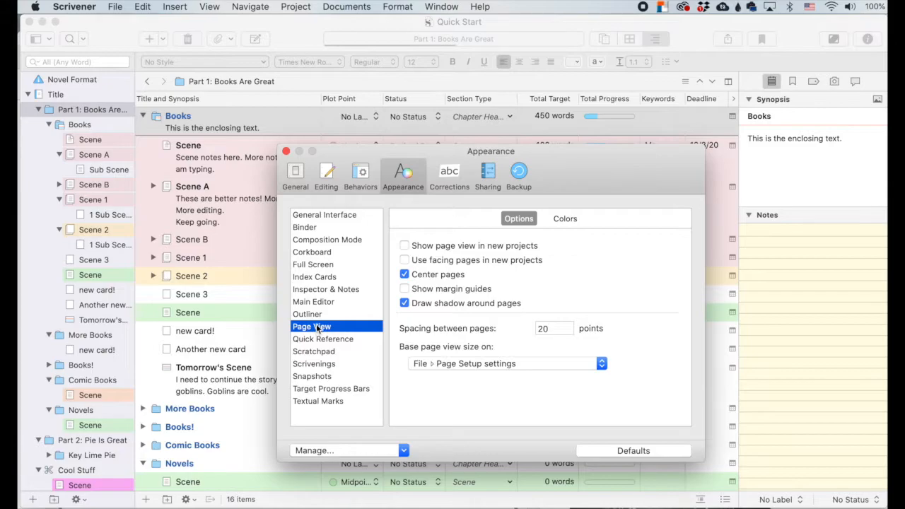
Close the preferences and open the first Scene document in the Books folder
click(285, 151)
click(85, 139)
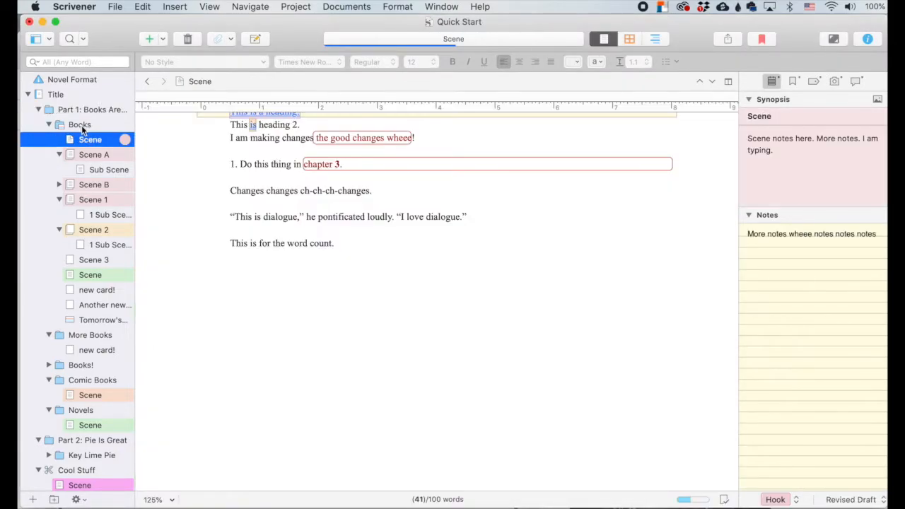
click(81, 126)
click(82, 139)
scroll(384, 236, up, 2)
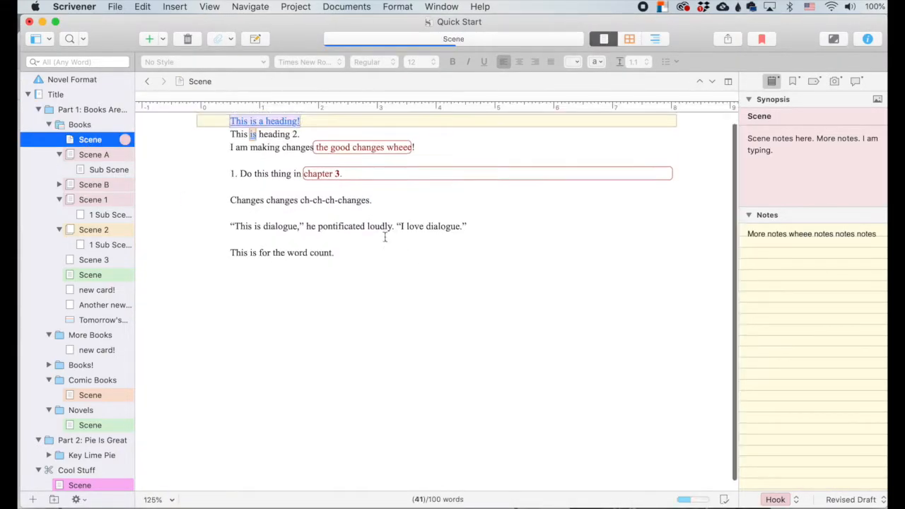
Show the open Scene document in page view and look over the page
click(75, 7)
mouse_move(116, 7)
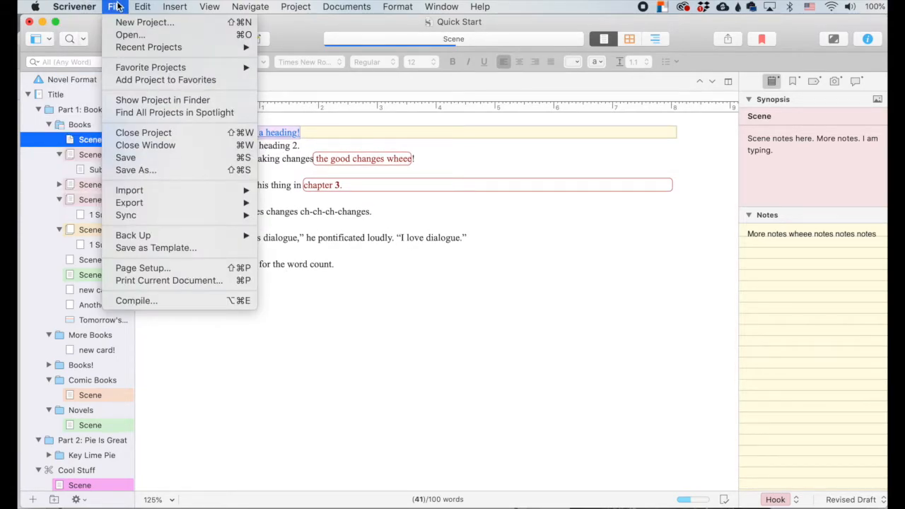
mouse_move(220, 6)
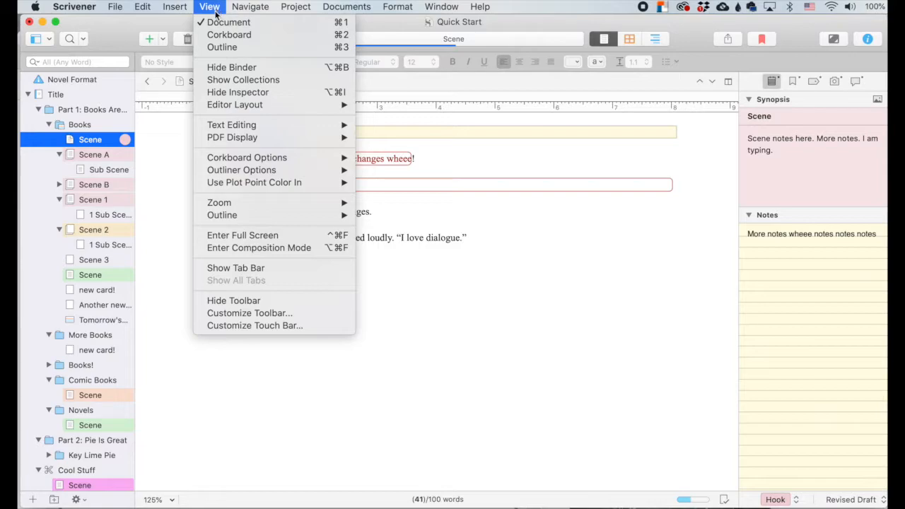
mouse_move(228, 125)
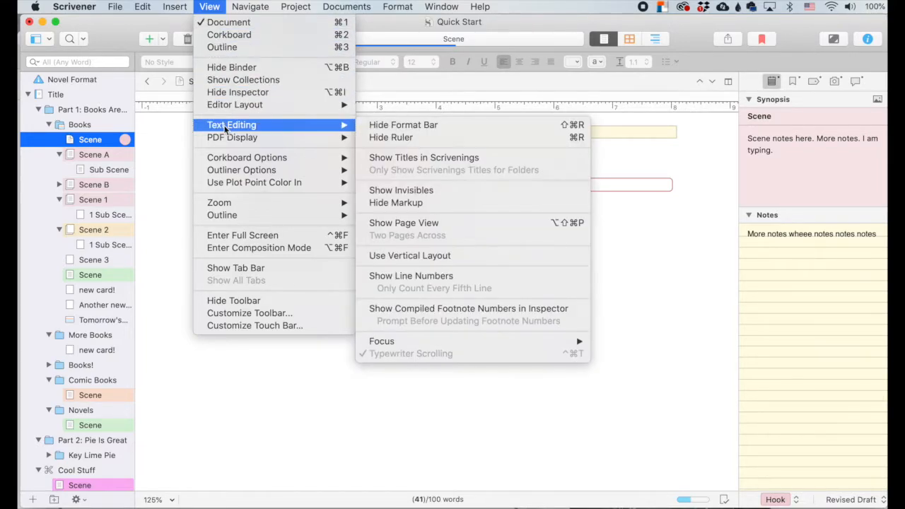
click(407, 224)
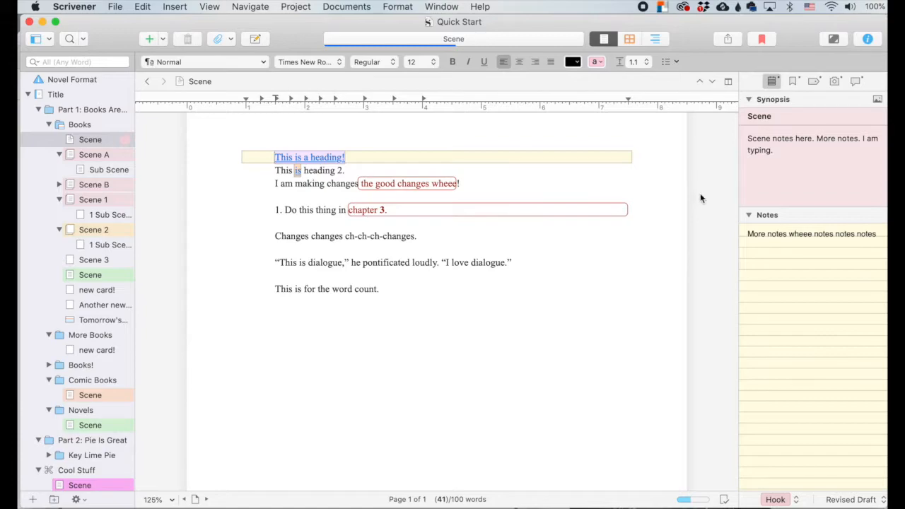
scroll(707, 172, down, 5)
scroll(707, 173, up, 5)
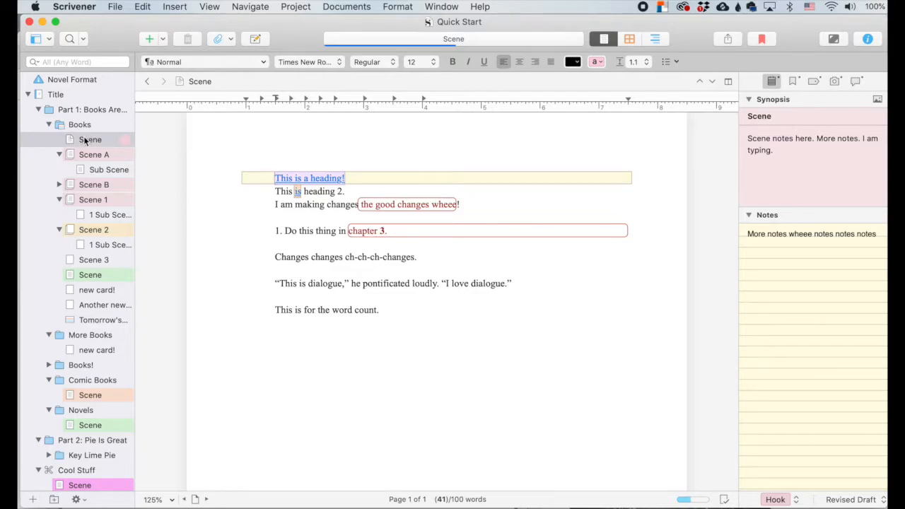
scroll(473, 205, down, 5)
scroll(473, 205, up, 5)
Bring the Page View preferences back up beside the text and turn on showing page view in new projects
click(82, 6)
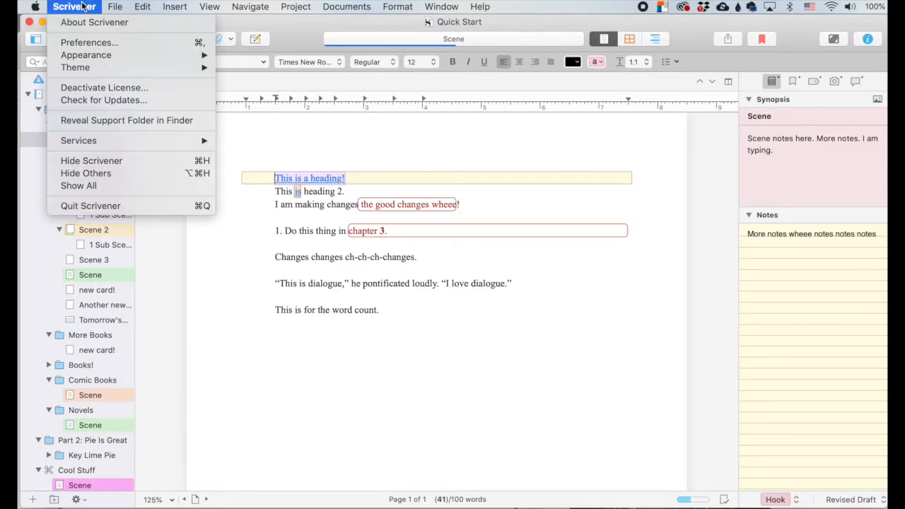
click(90, 41)
drag(569, 164, 750, 189)
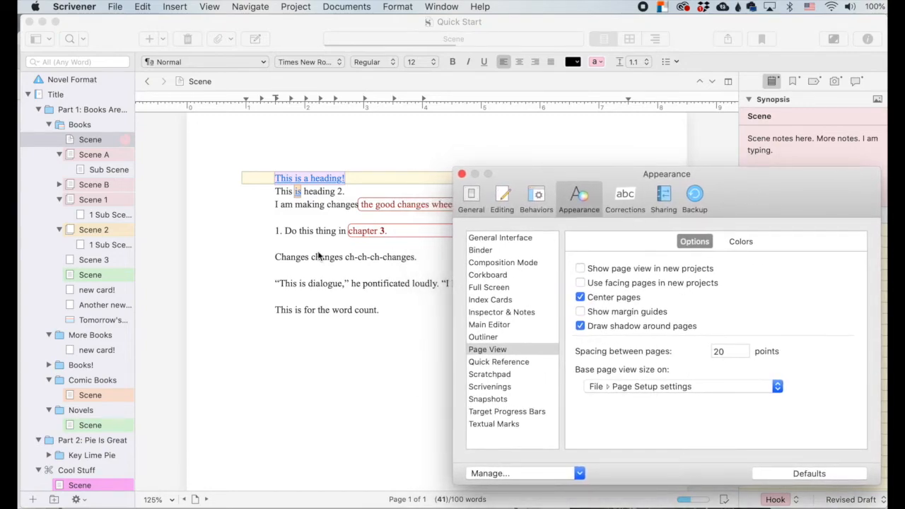
click(508, 353)
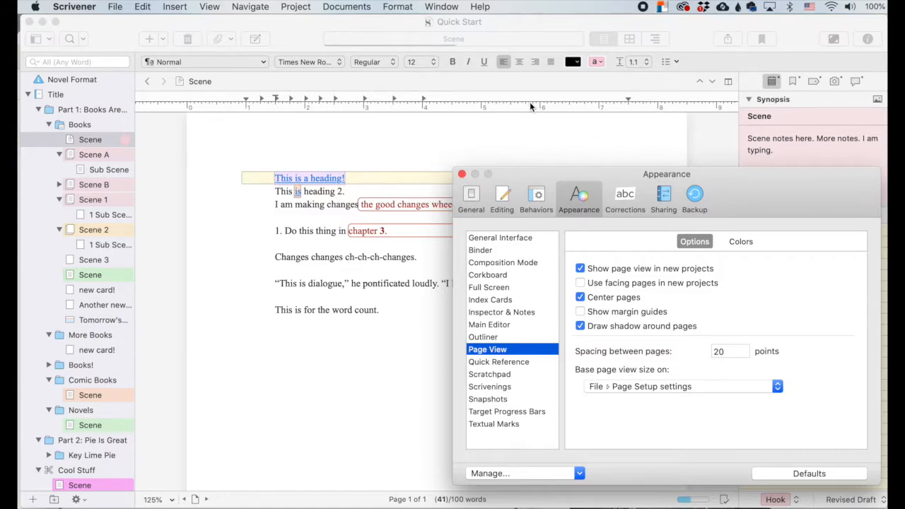
Try the Center pages, Show margin guides and Draw shadow around pages options, and set each one back
click(581, 298)
click(581, 297)
click(582, 313)
click(582, 312)
click(581, 312)
click(581, 312)
click(578, 326)
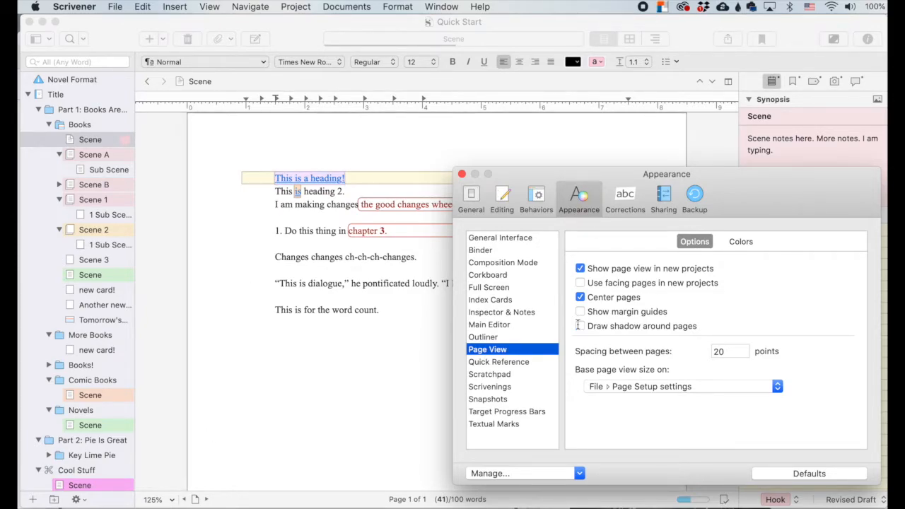
click(579, 325)
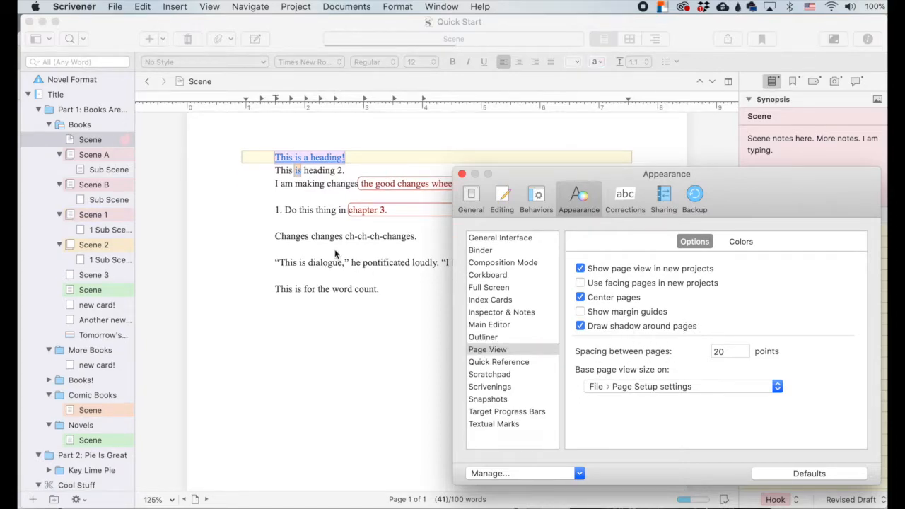
View the page spacing, page size basis and background color settings for Page View, and open the Quick Reference options
scroll(336, 253, down, 8)
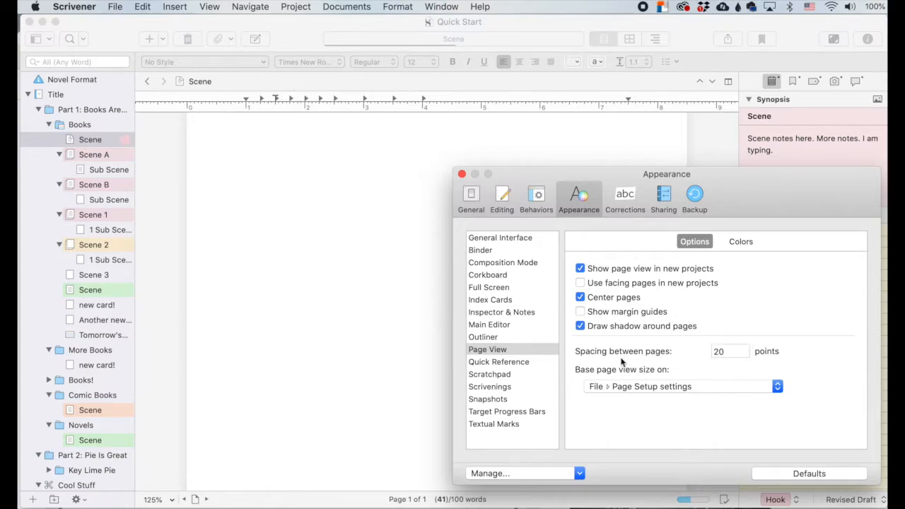
click(700, 387)
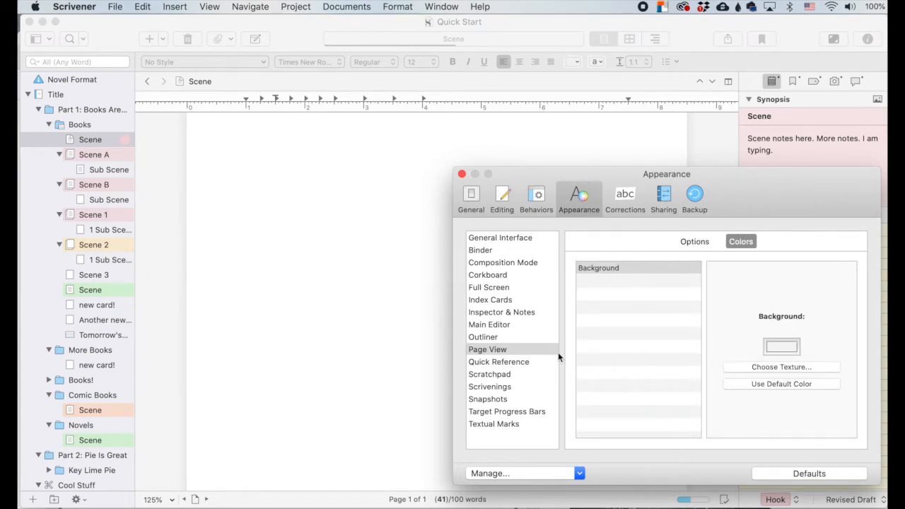
click(500, 362)
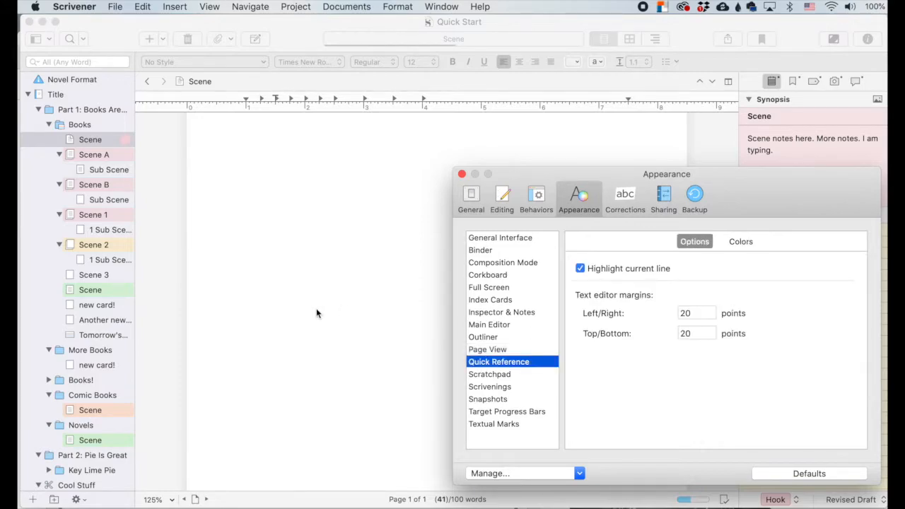
Open the green-labeled Scene in the Books folder as a Quick Reference panel
scroll(317, 309, up, 5)
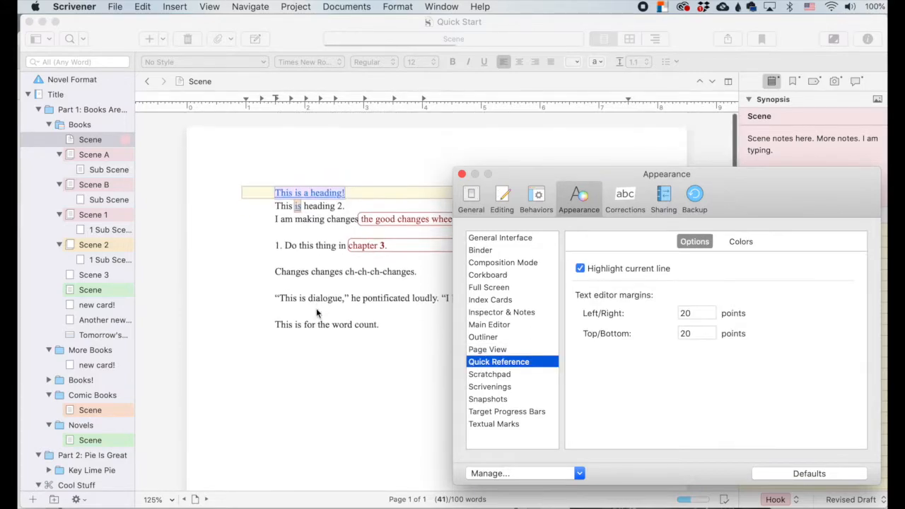
click(349, 361)
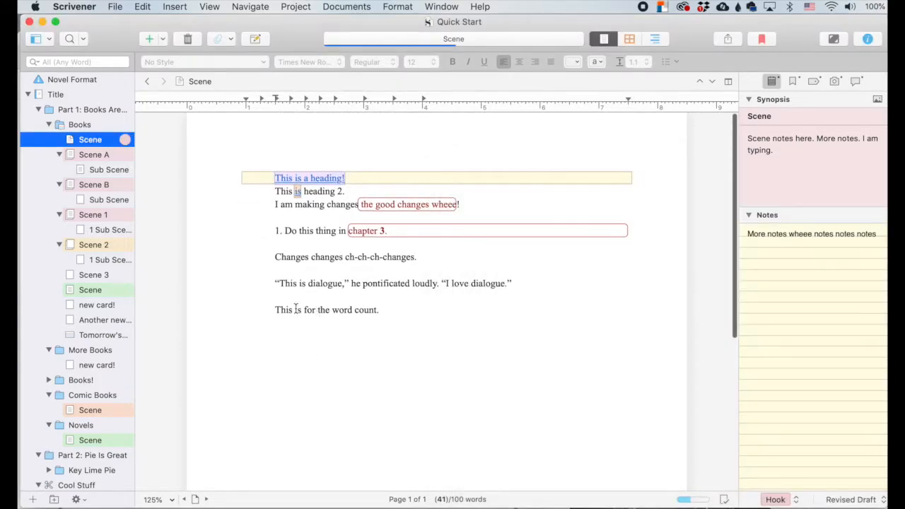
right_click(102, 291)
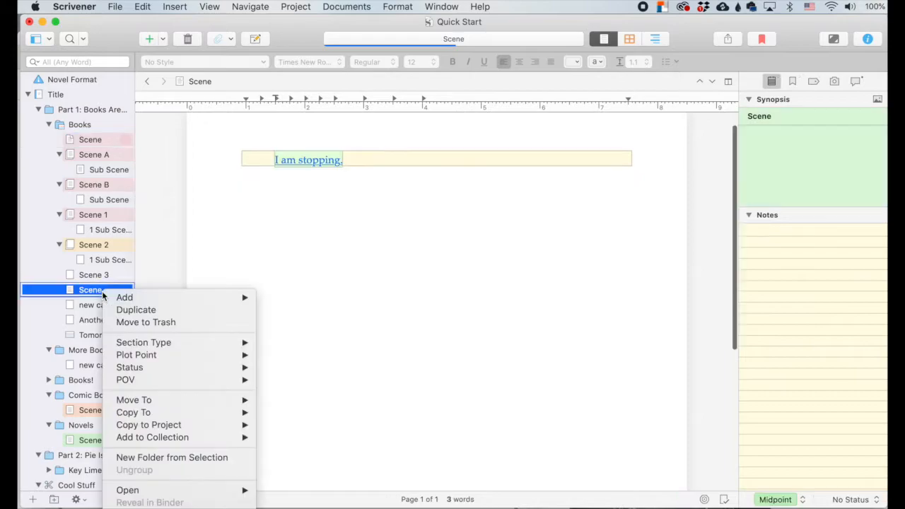
mouse_move(185, 491)
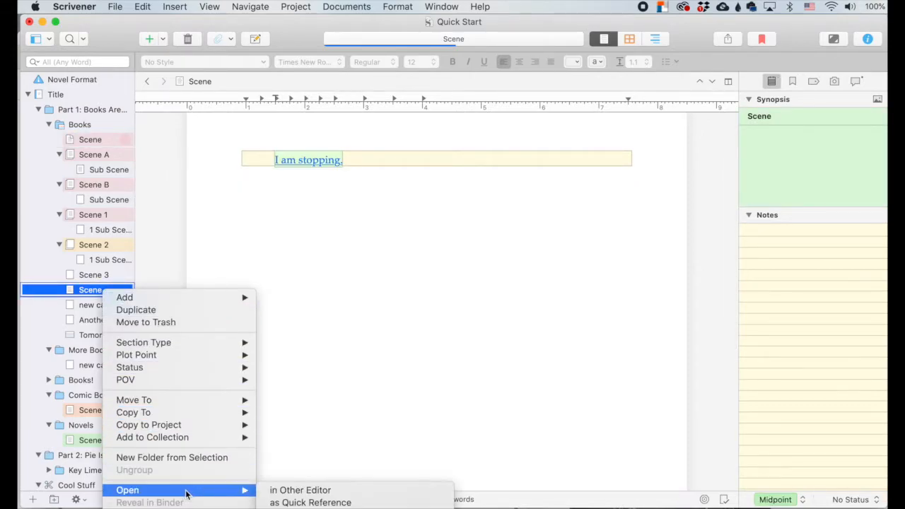
click(290, 502)
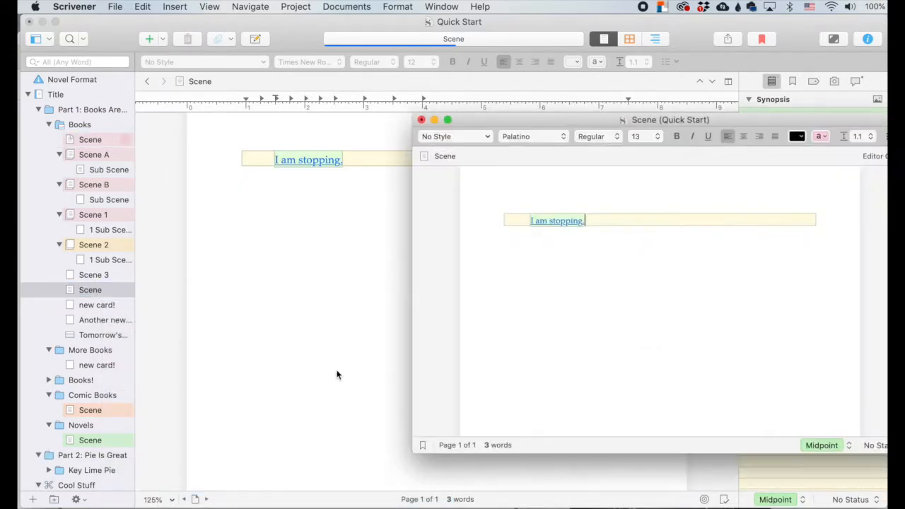
Bring the Quick Reference preferences back up and place them side by side with the Quick Reference panel
click(74, 6)
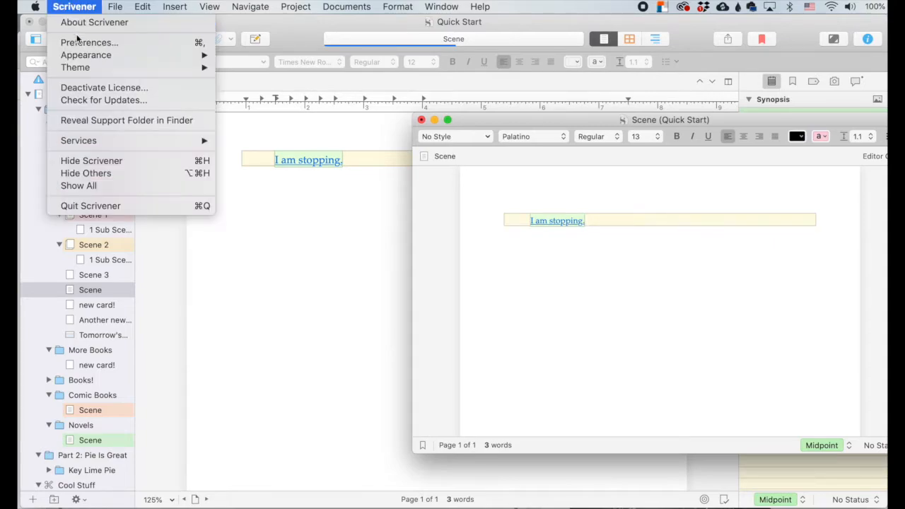
click(78, 41)
drag(794, 185, 365, 162)
drag(696, 127, 738, 123)
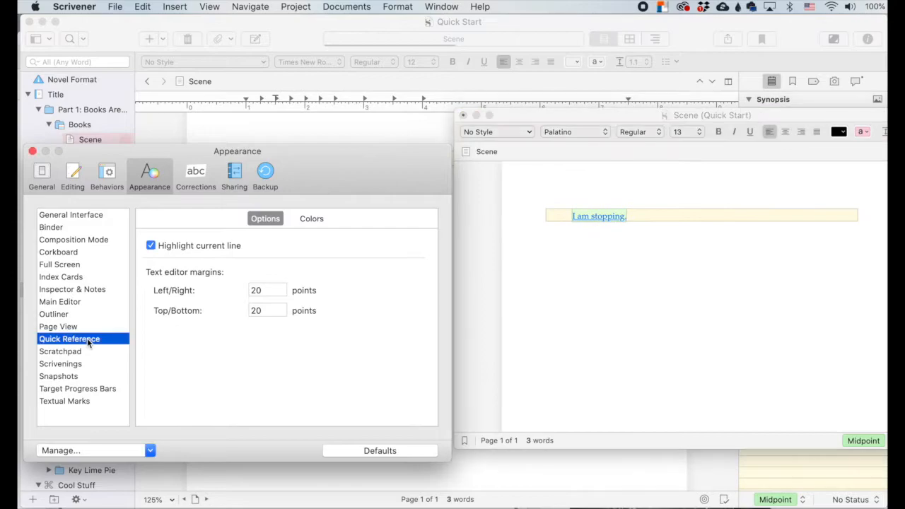
Try turning off the current line highlight, restore it, and view the Quick Reference page, media, notes and comments colors
click(151, 246)
click(151, 246)
click(312, 220)
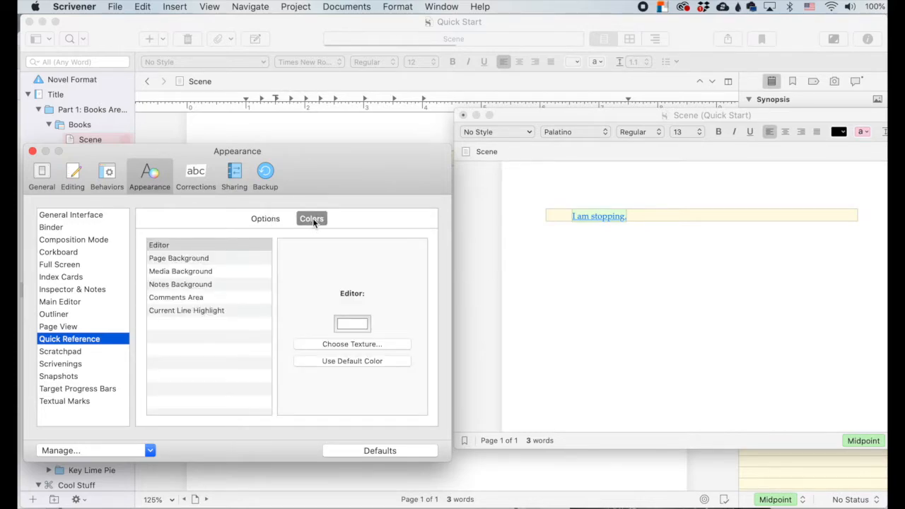
click(177, 260)
click(179, 275)
click(179, 284)
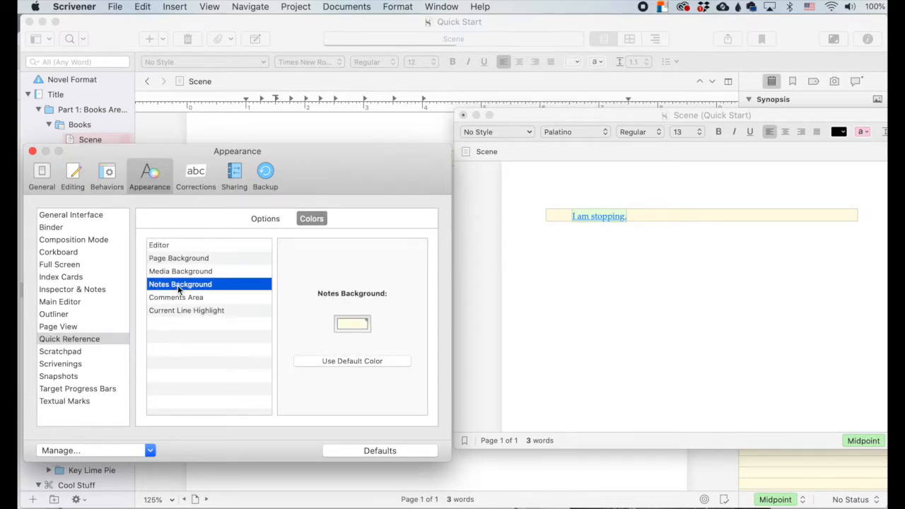
click(181, 297)
Close the Quick Reference panel and open the Scratchpad color settings in the preferences
click(646, 319)
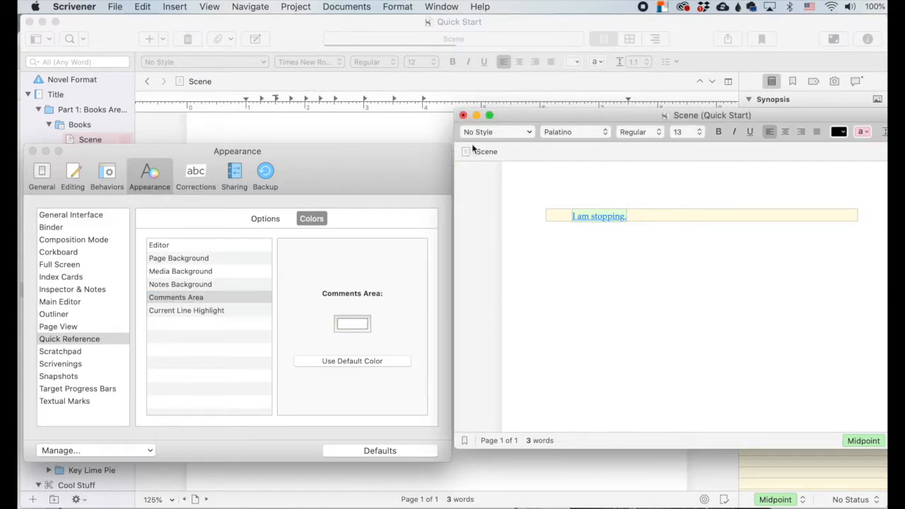
click(464, 114)
drag(406, 160, 772, 126)
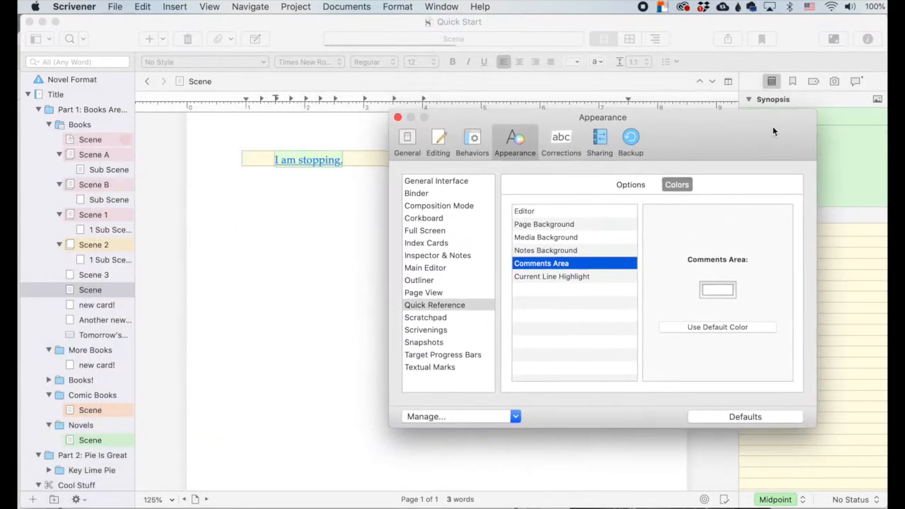
click(435, 317)
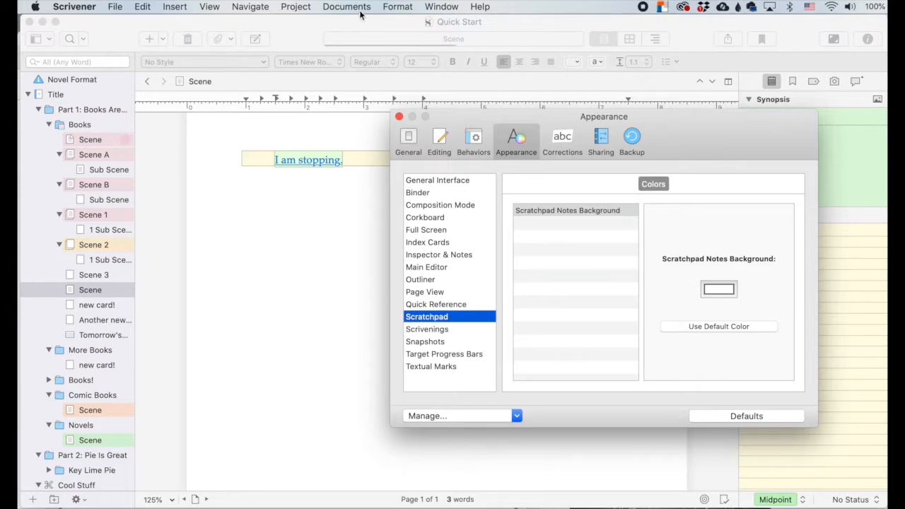
Show the Scratchpad window and bring the Scratchpad preferences back up next to it
click(295, 256)
click(211, 6)
click(215, 7)
click(442, 6)
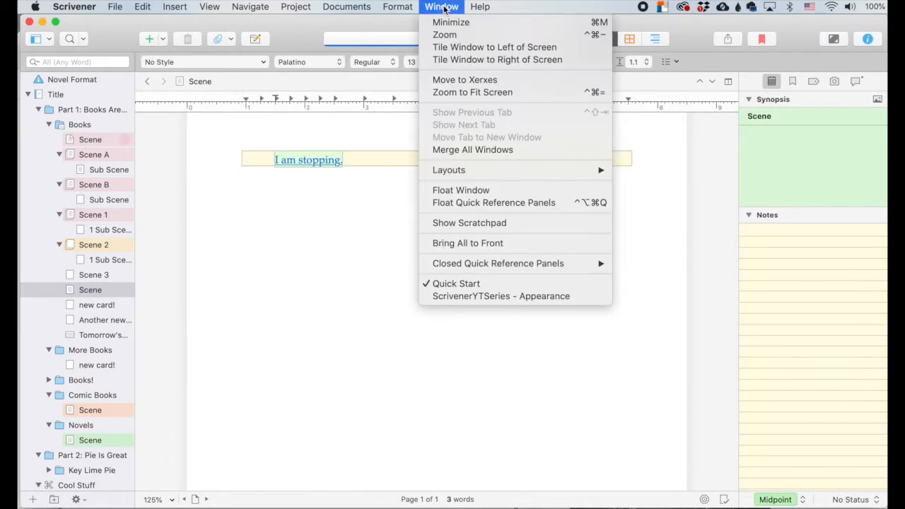
click(466, 222)
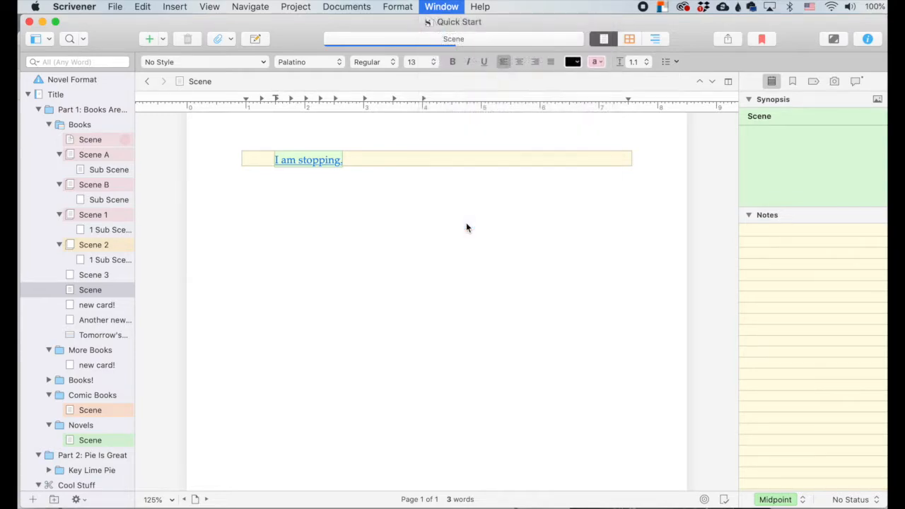
click(70, 6)
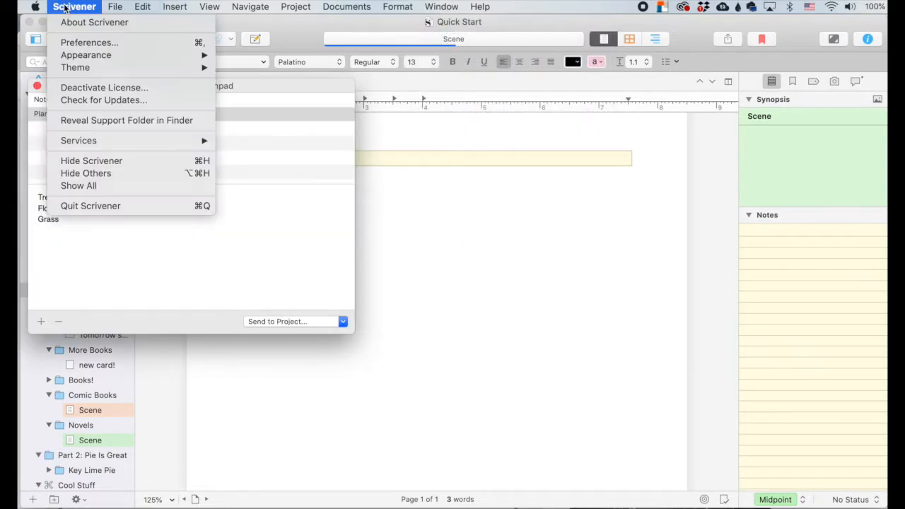
click(81, 41)
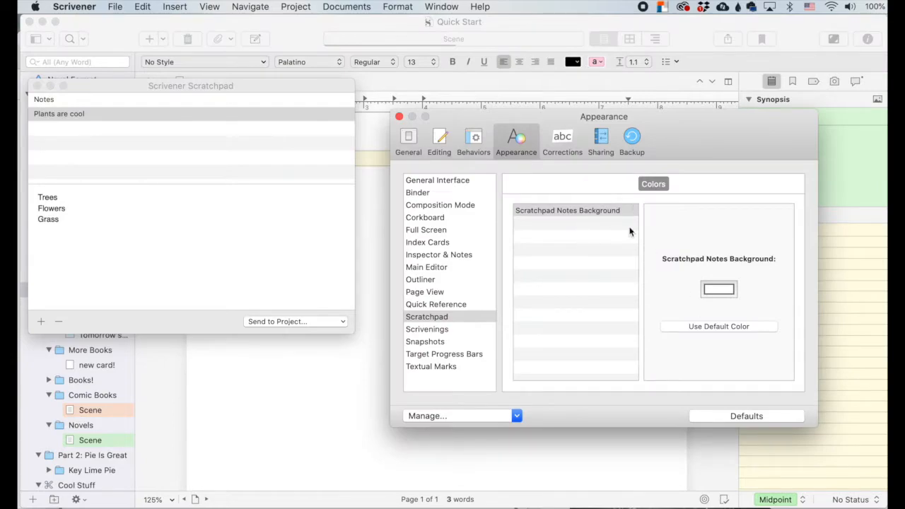
Try a light blue Scratchpad notes background, and restore the default color
click(716, 289)
click(658, 313)
drag(658, 310, 600, 322)
click(548, 209)
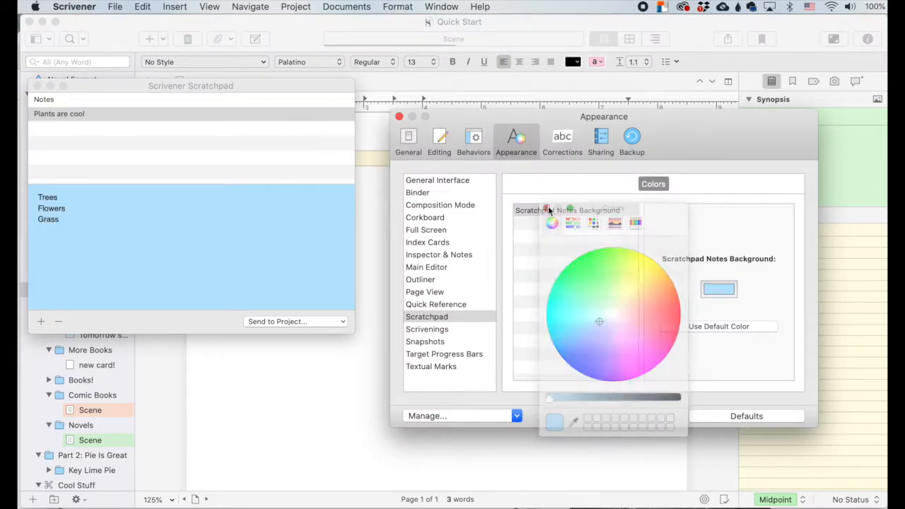
click(731, 323)
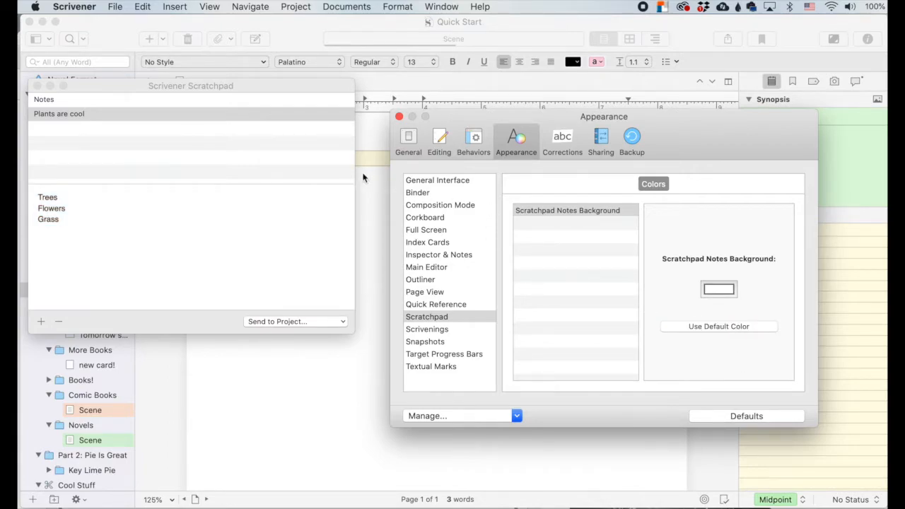
Close the Scratchpad window and view the Scrivenings settings in the preferences
click(37, 86)
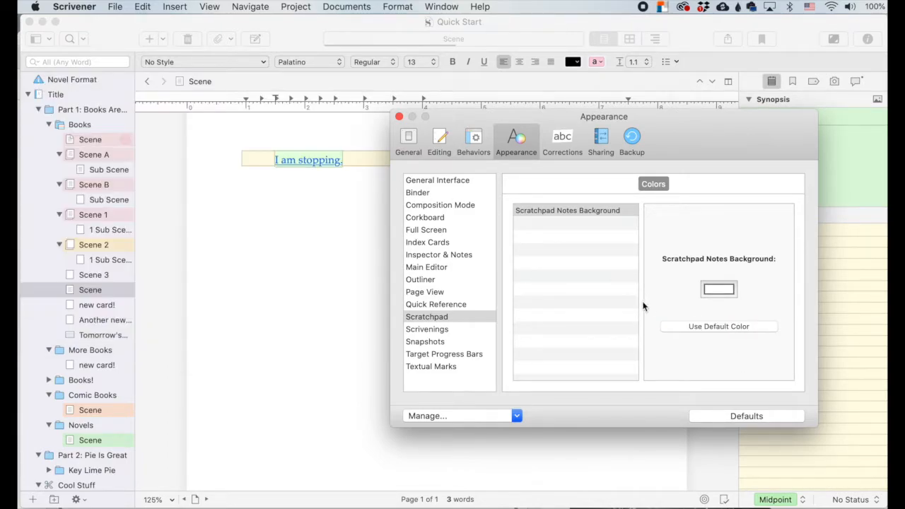
click(428, 329)
click(612, 184)
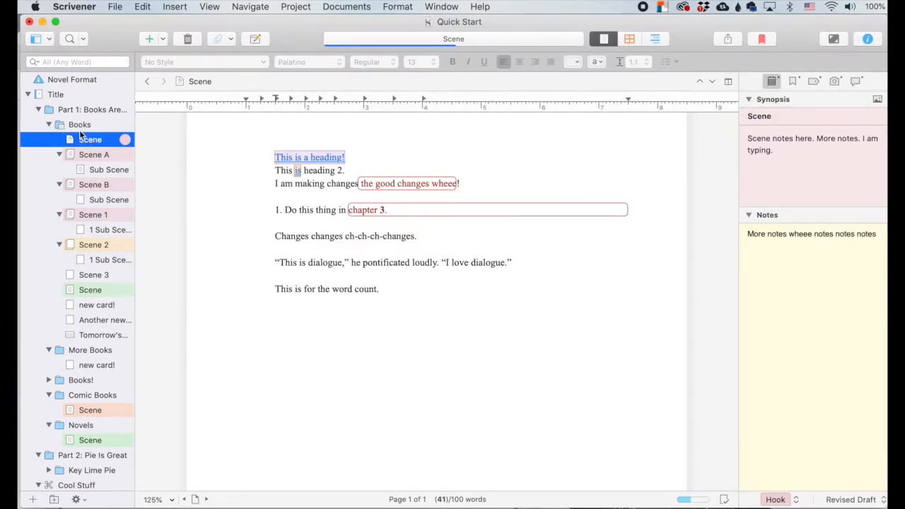
Show the Books folder's documents together in Scrivenings mode and bring the Scrivenings preferences back up
click(80, 126)
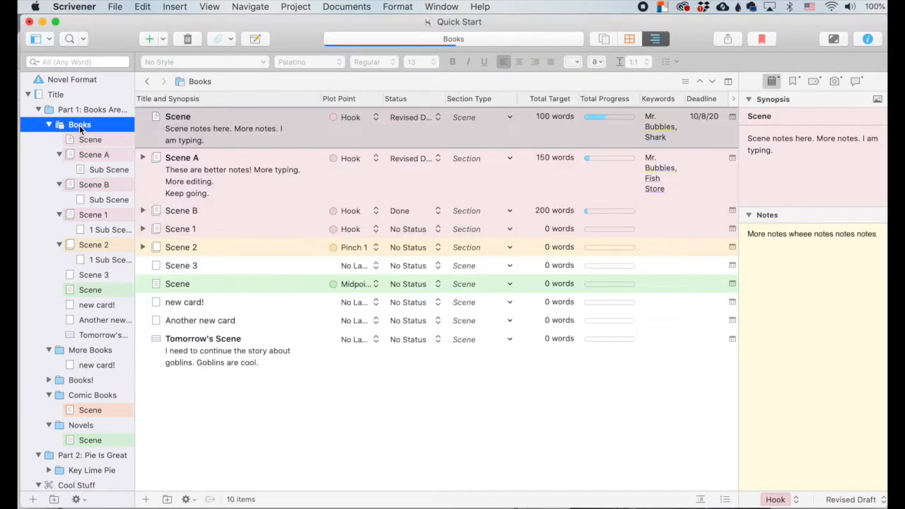
click(603, 39)
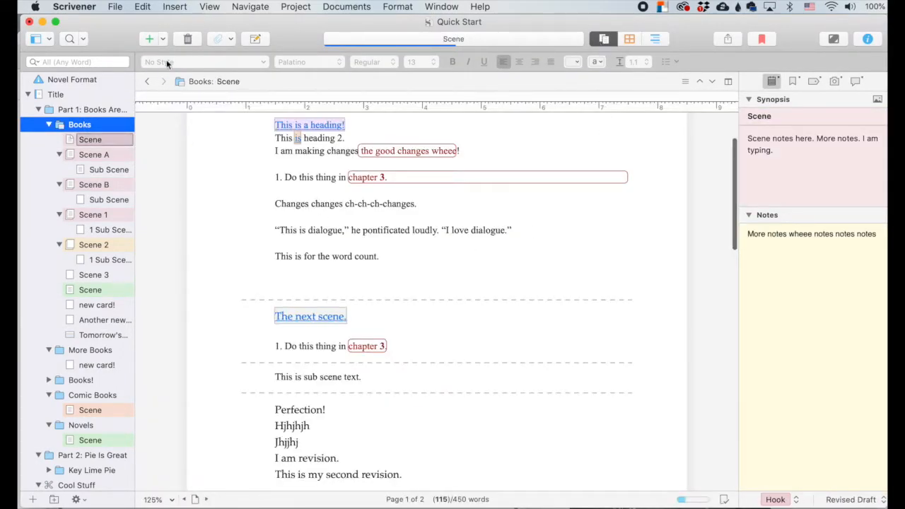
scroll(361, 347, up, 2)
click(81, 7)
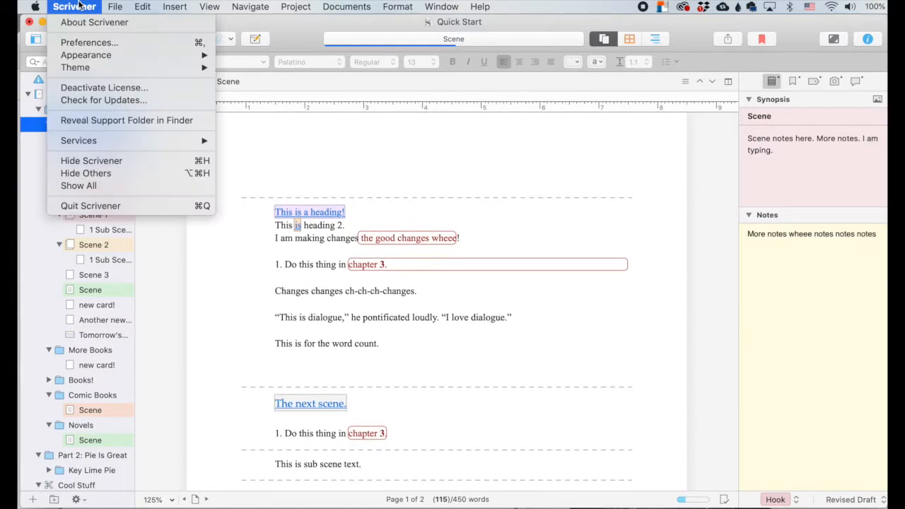
click(85, 43)
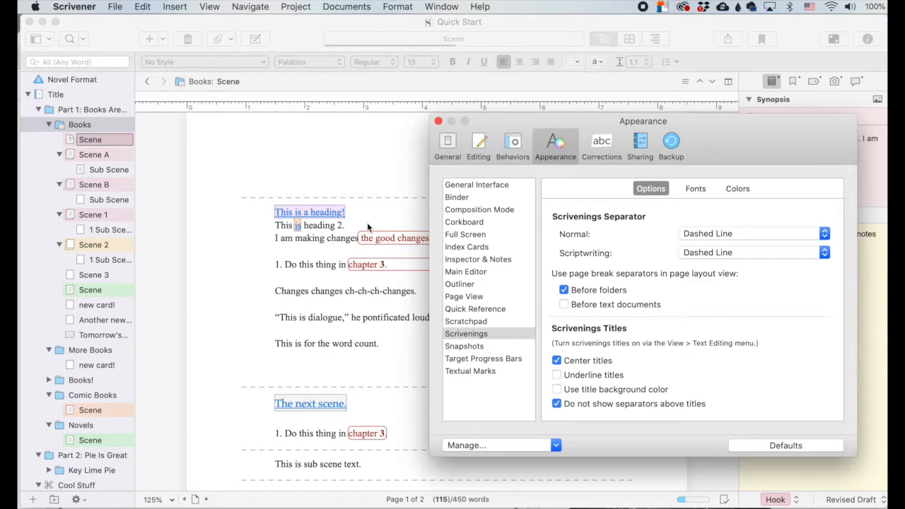
Try the Divider and Corners styles for the normal Scrivenings separator, restore Dashed Line, and look at the scriptwriting separator choices
click(754, 236)
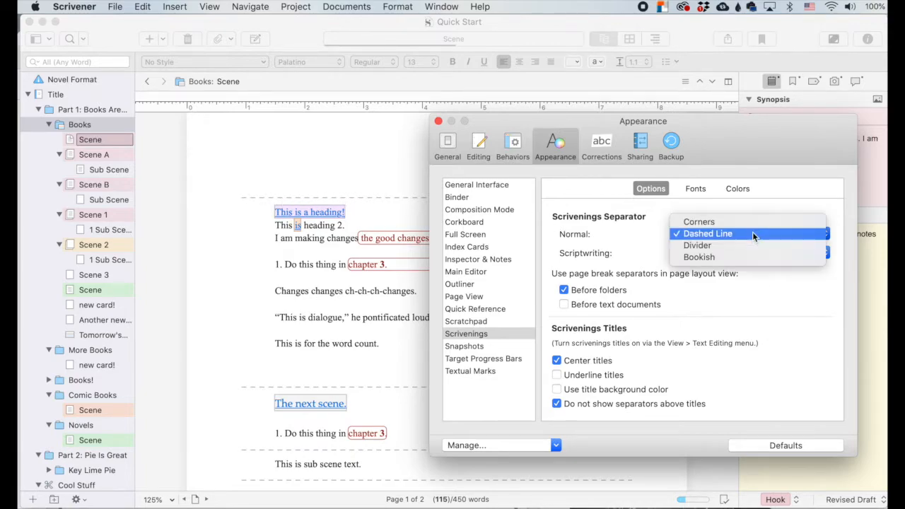
click(748, 248)
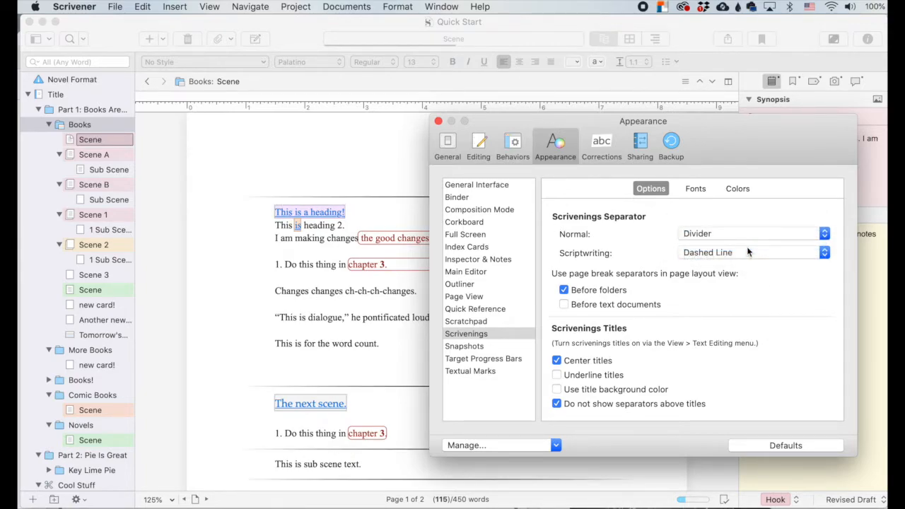
click(747, 235)
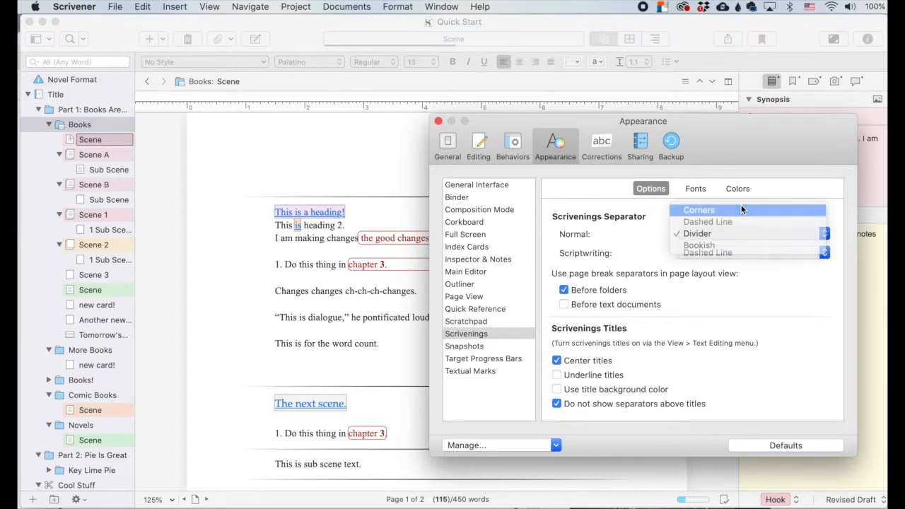
click(742, 204)
click(742, 233)
click(731, 245)
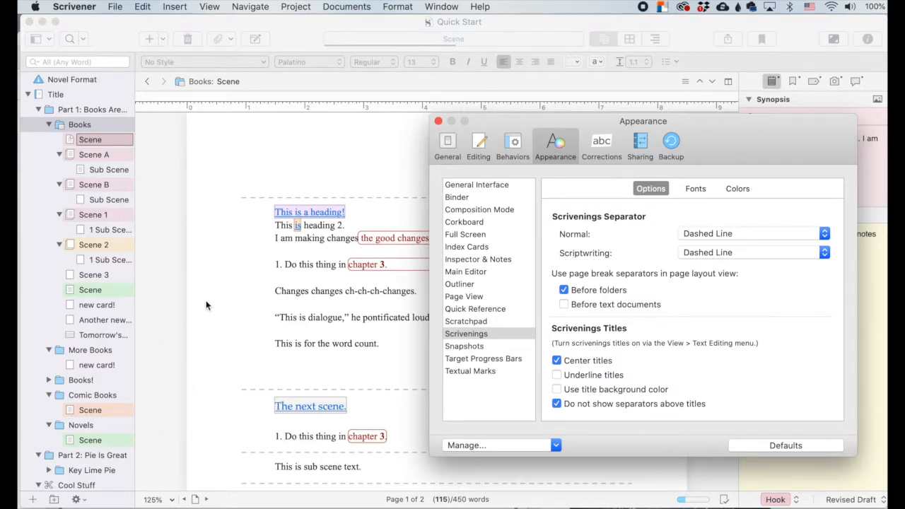
click(726, 255)
click(711, 253)
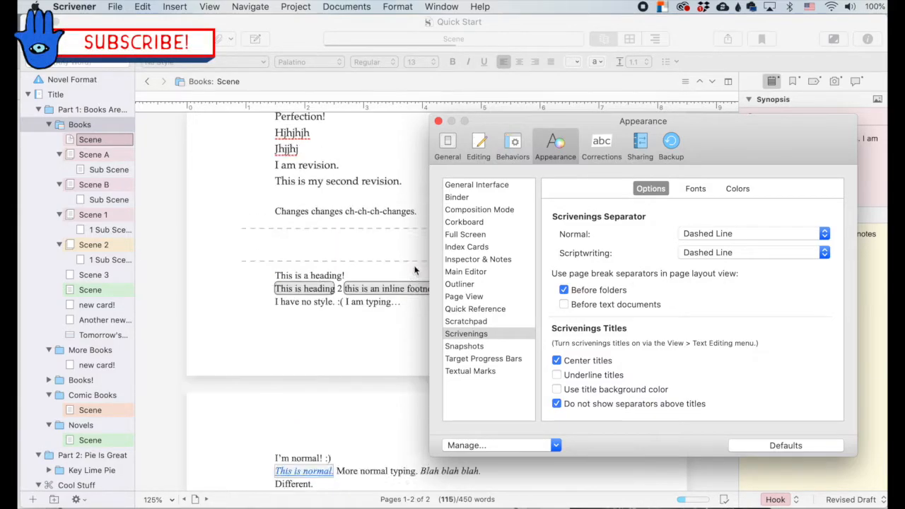
Try page break separators before text documents, check the resulting pages in the editor, and turn the option back off
click(565, 304)
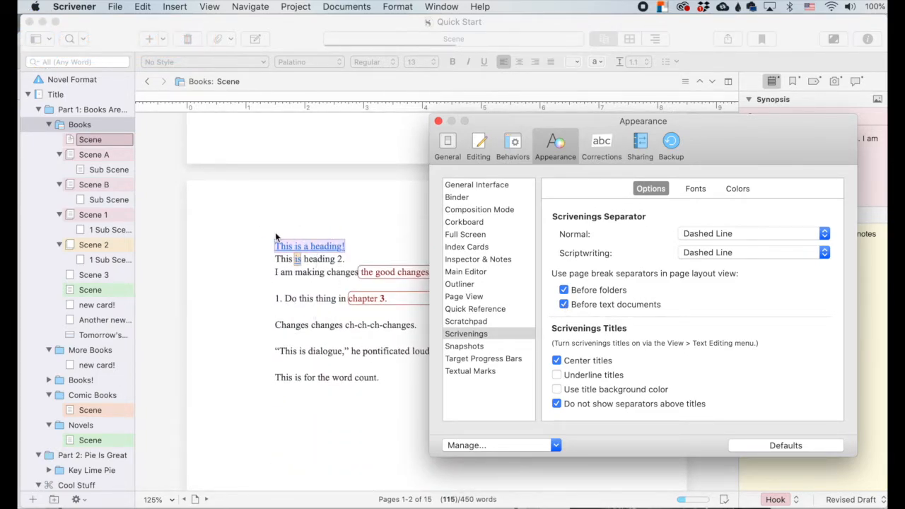
scroll(319, 235, down, 5)
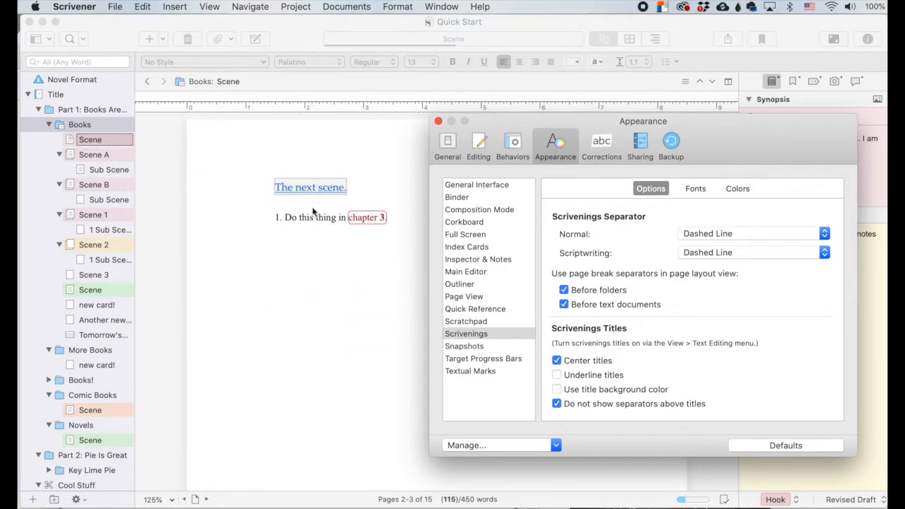
scroll(312, 211, down, 5)
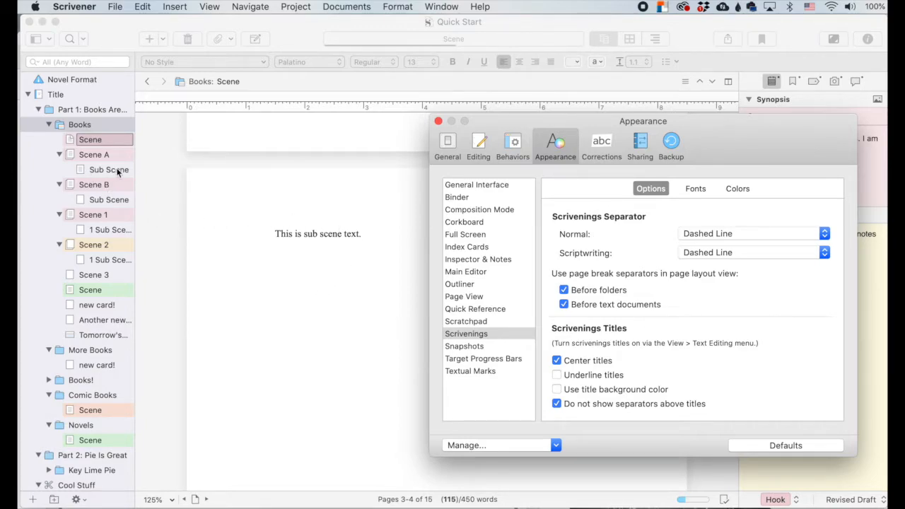
scroll(336, 315, up, 1)
scroll(336, 315, up, 15)
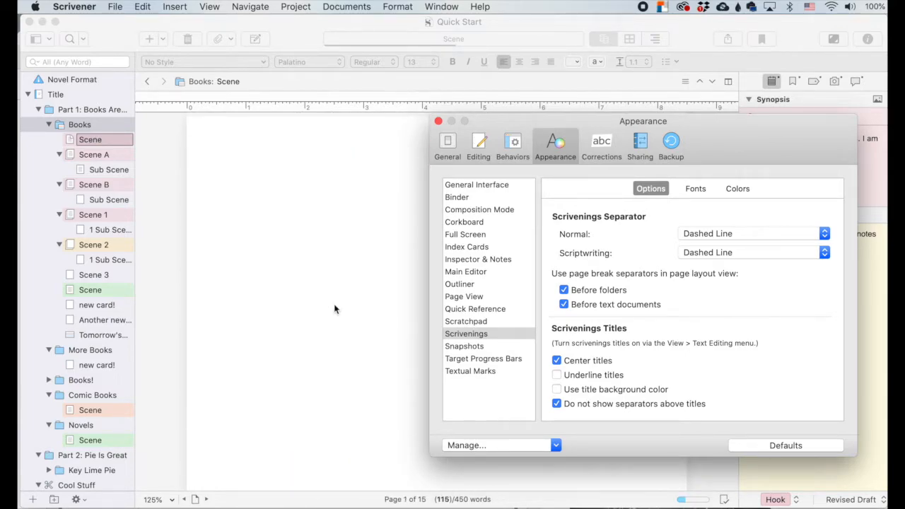
click(564, 305)
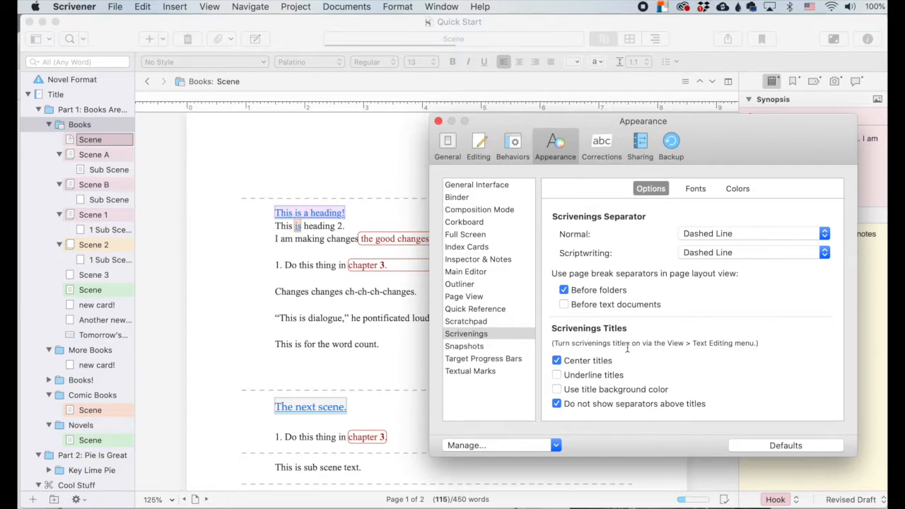
Show titles in Scrivenings and bring the Scrivenings preferences back up beside the text
key(cmd+w)
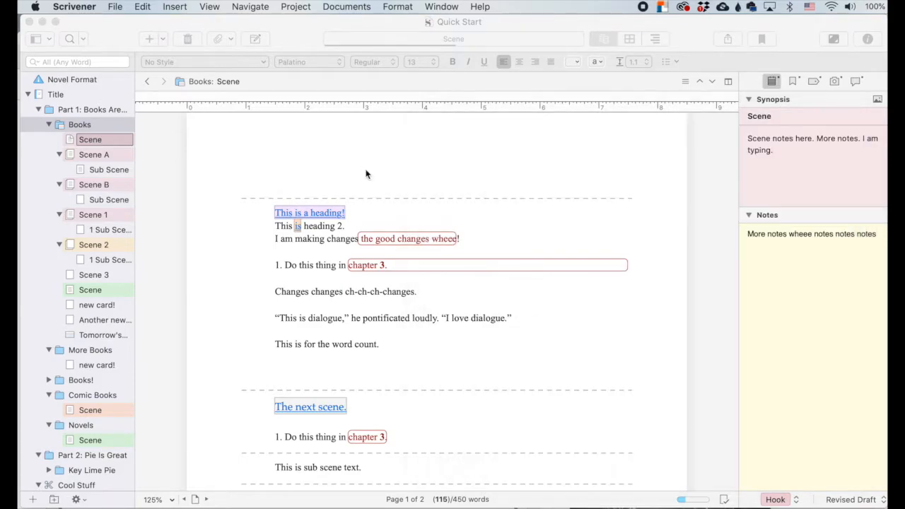
click(209, 6)
mouse_move(243, 127)
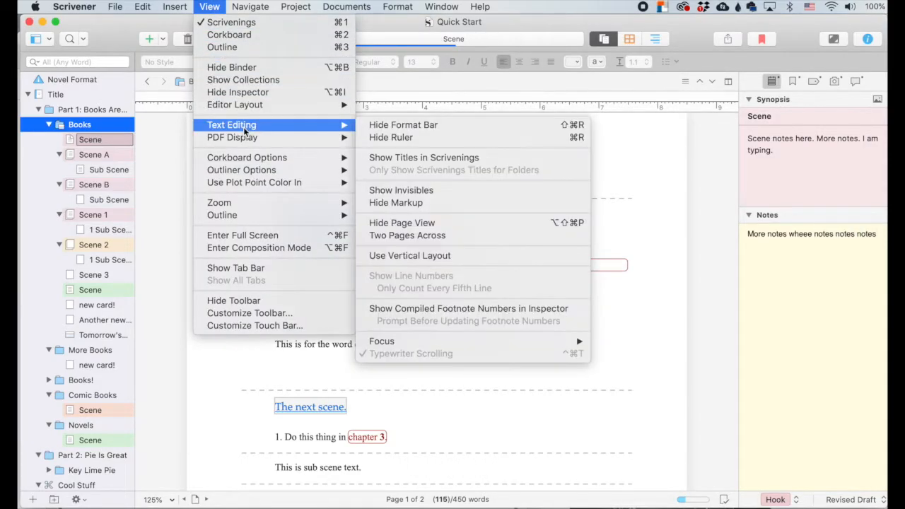
click(393, 158)
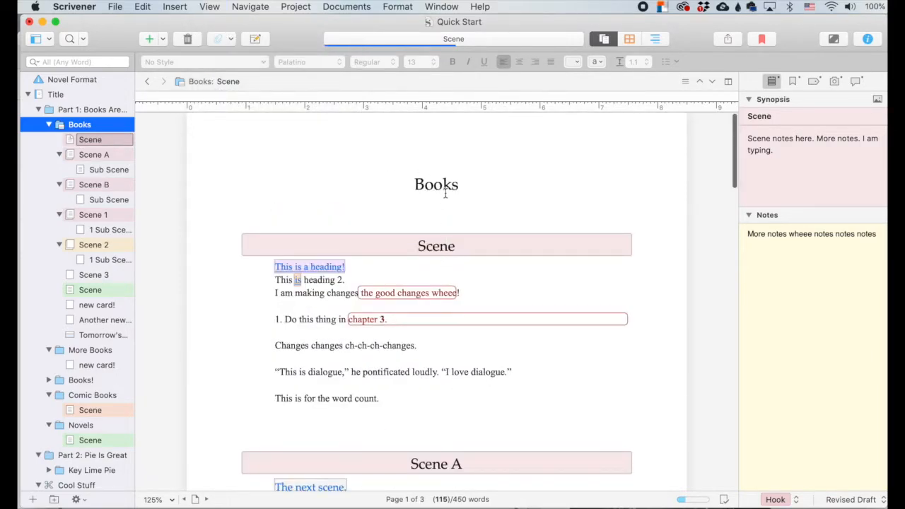
click(69, 7)
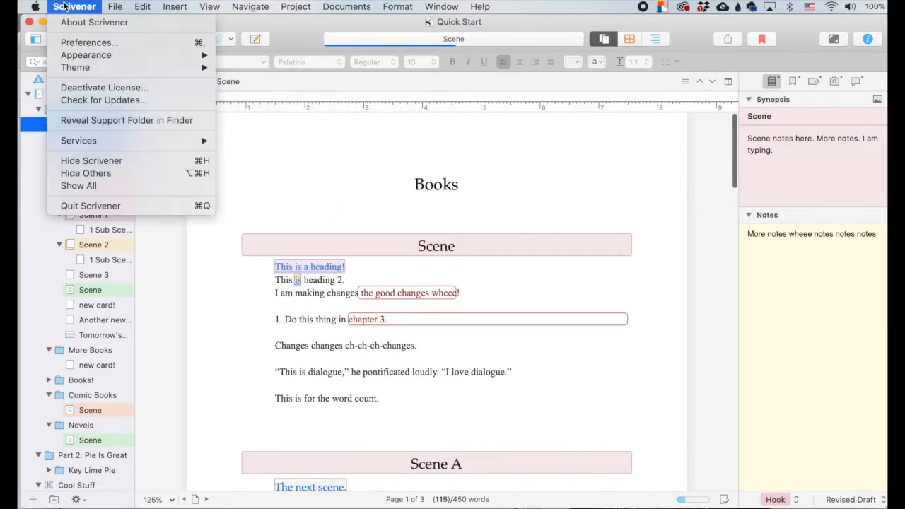
click(78, 43)
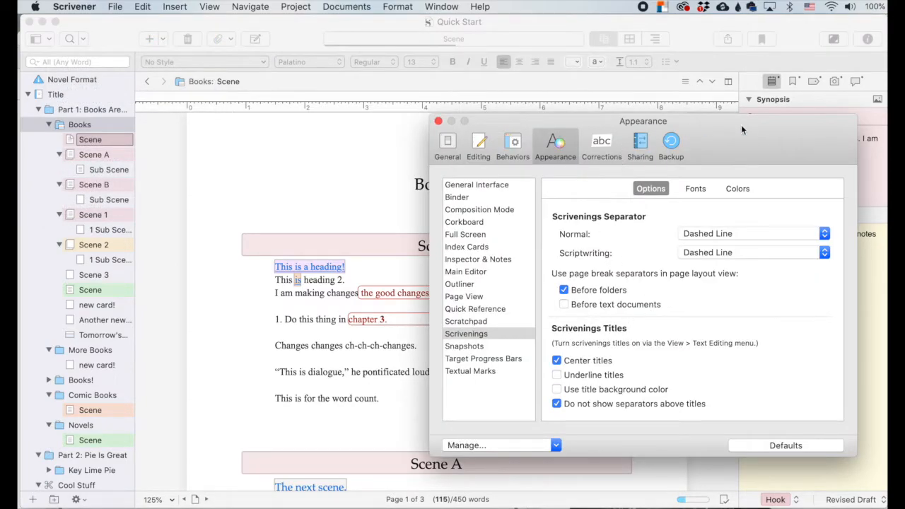
drag(730, 135, 750, 133)
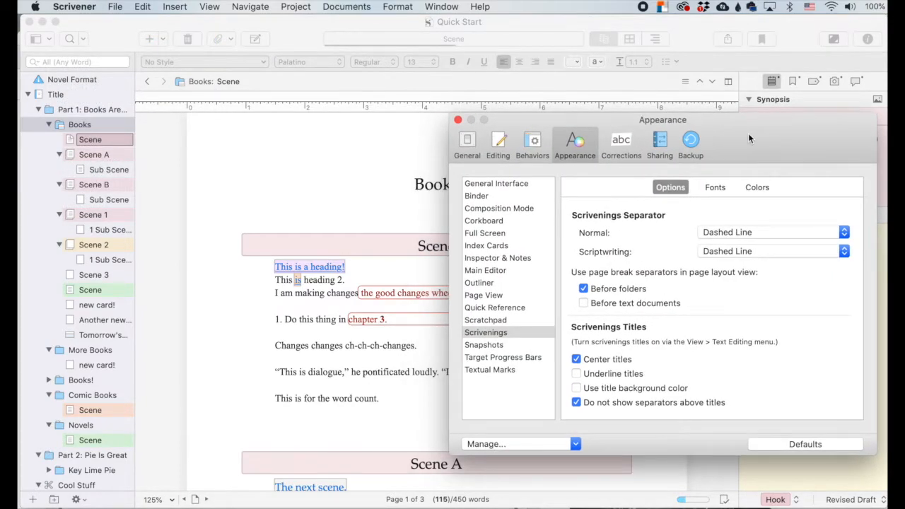
Try toggling title centering, the title background color and the hiding of separators above titles, restoring each option
click(577, 360)
click(577, 360)
click(577, 388)
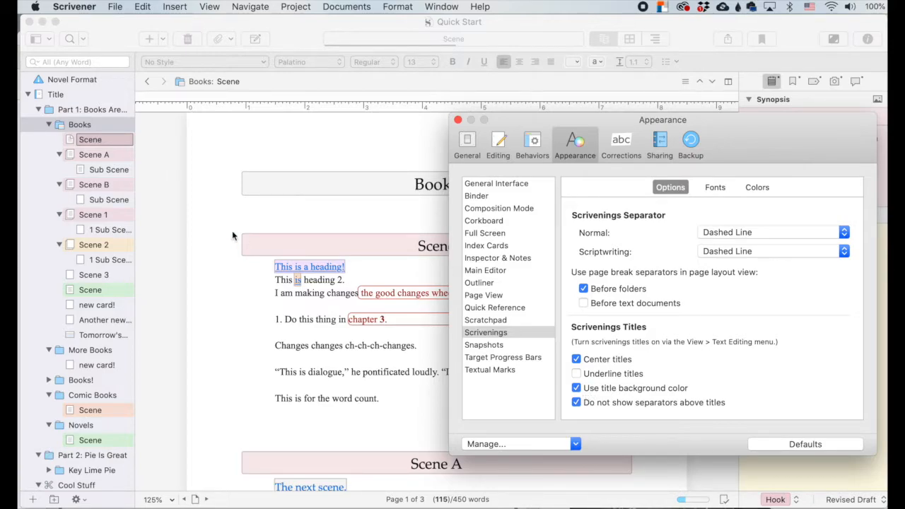
click(576, 388)
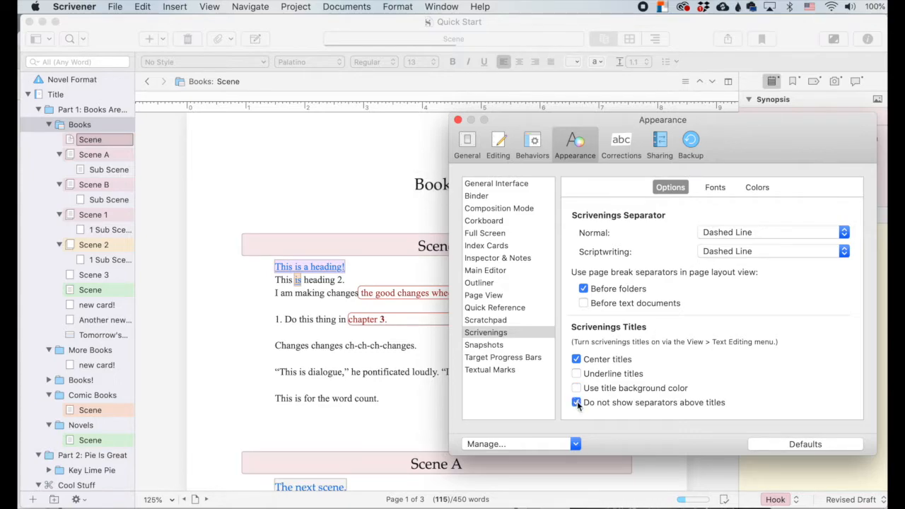
click(577, 403)
click(577, 403)
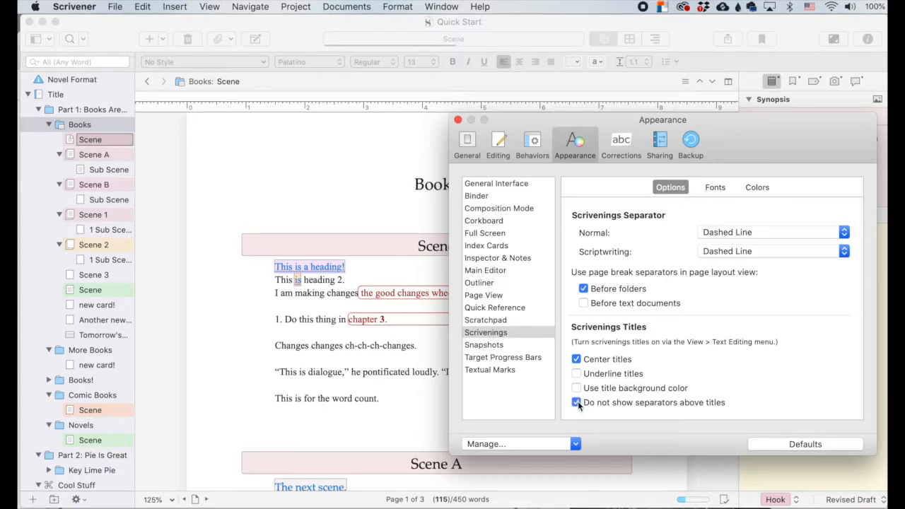
View the Scrivenings title font settings and compare the font sizes of the Books, Scene and Sub Scene titles in the editor
click(715, 189)
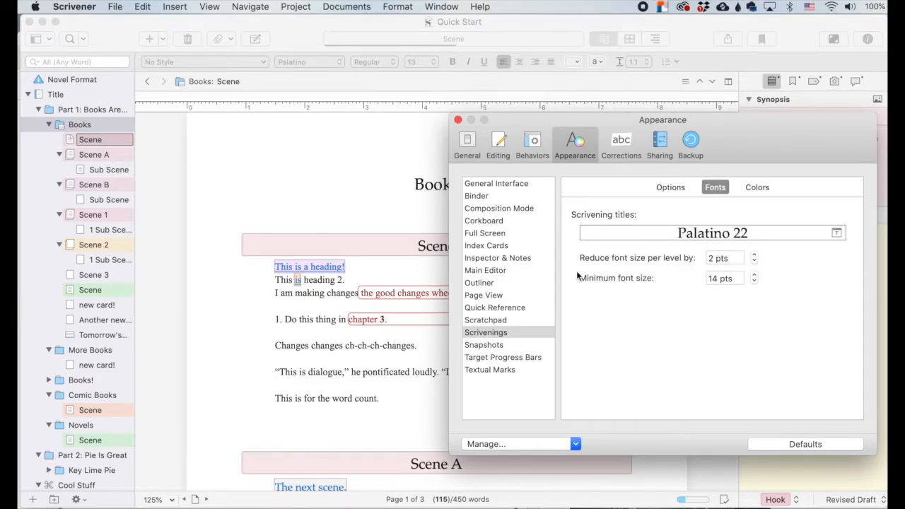
key(super+w)
click(447, 195)
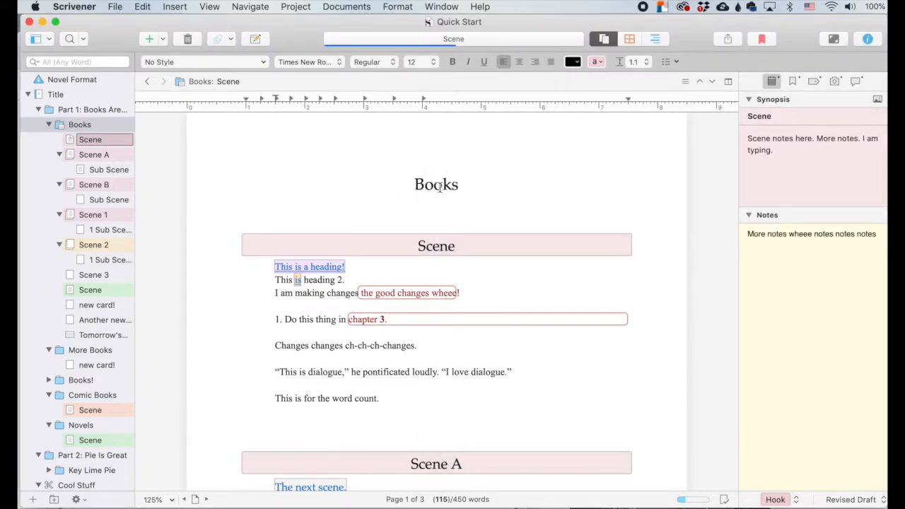
click(440, 247)
scroll(440, 276, down, 10)
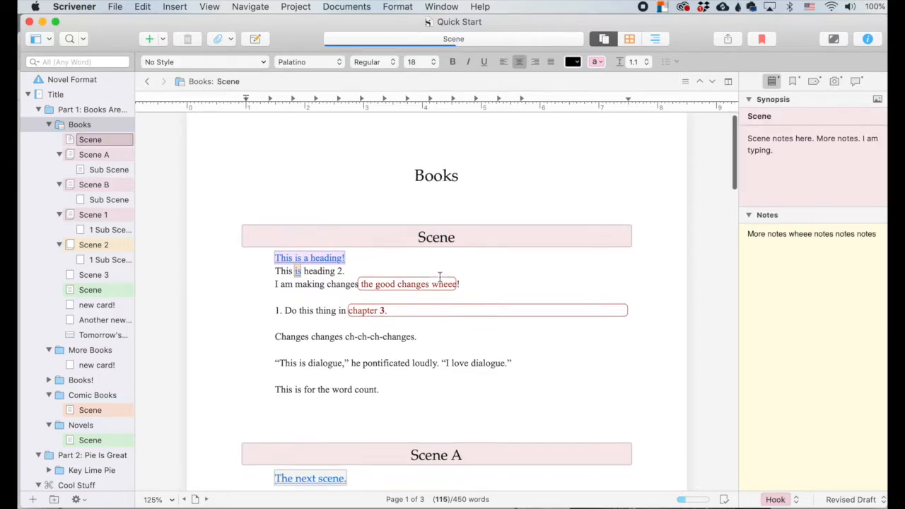
click(442, 264)
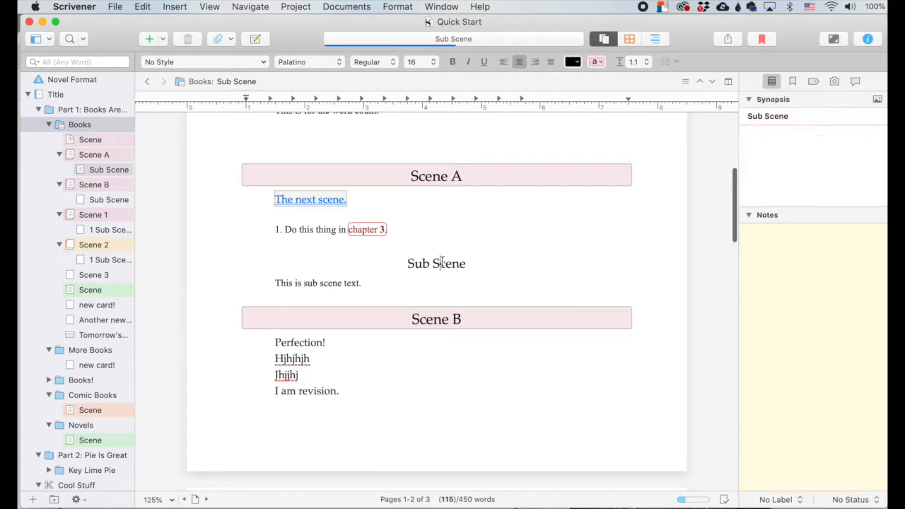
Reopen the preferences and look through the Scrivenings color settings
click(76, 7)
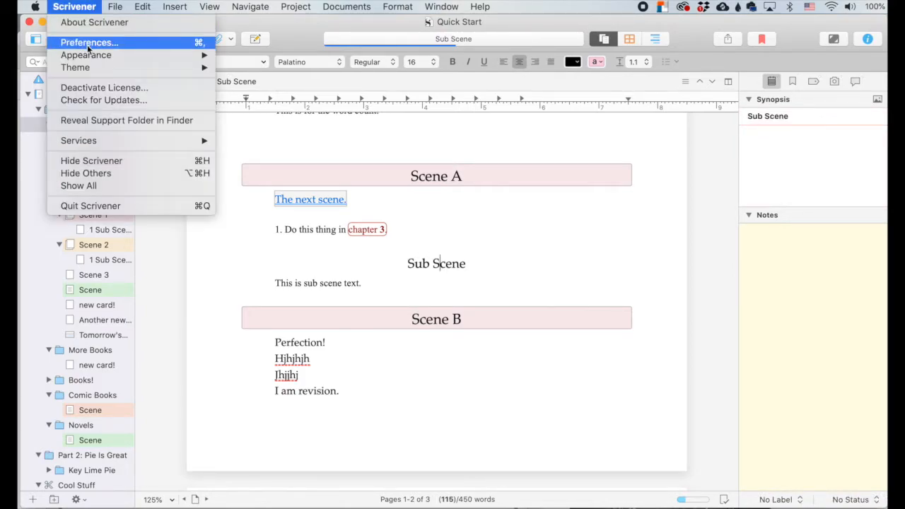
click(88, 42)
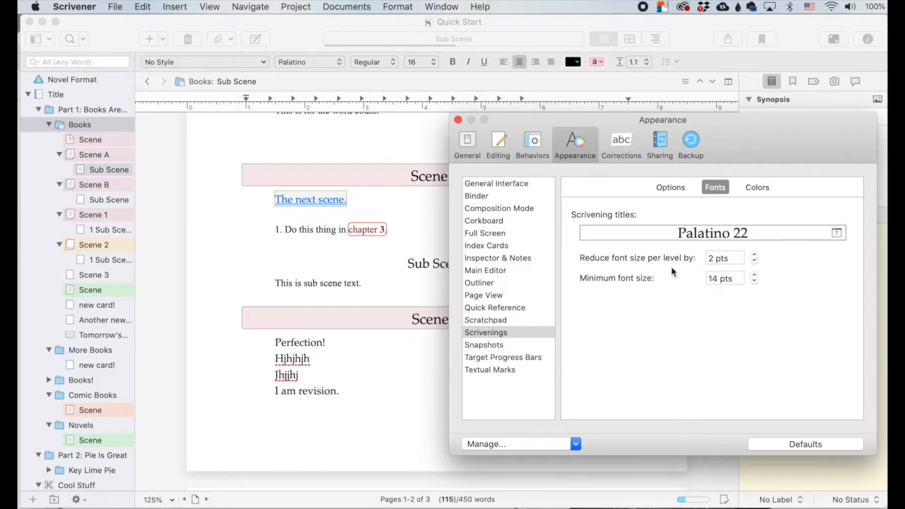
click(758, 188)
click(636, 227)
click(633, 214)
View the Snapshots color settings and show them alongside the snapshots of the first Scene in Books
click(488, 345)
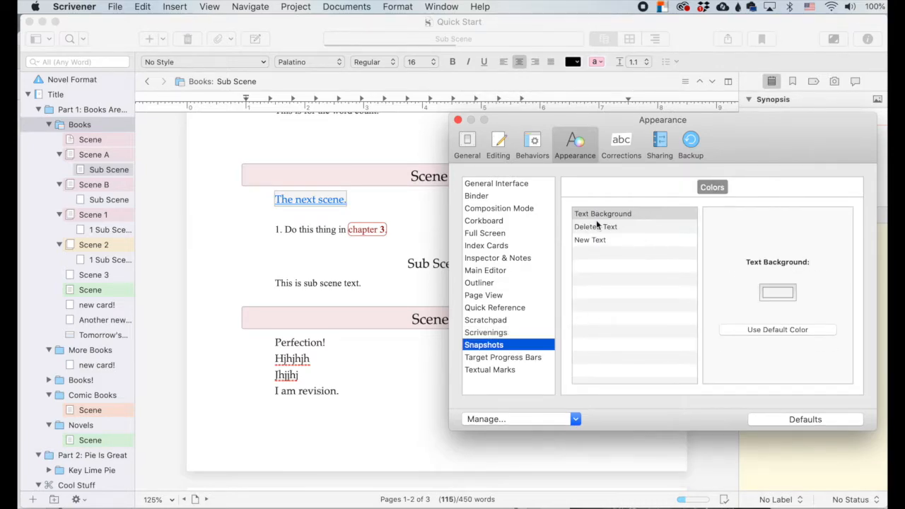
click(594, 225)
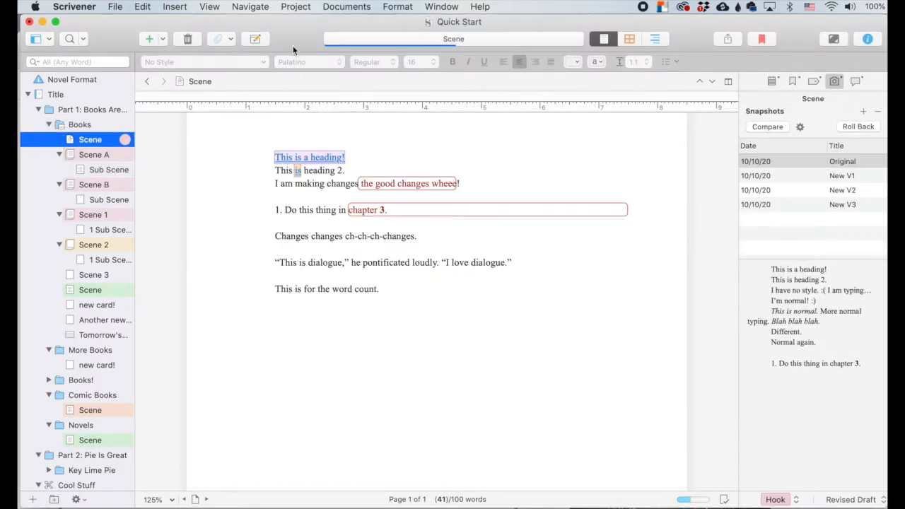
click(75, 7)
click(92, 41)
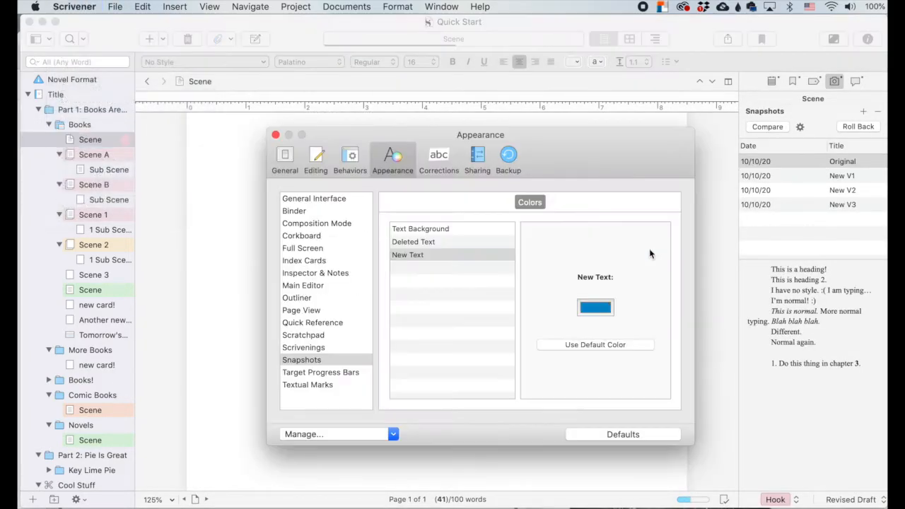
Try a bright red text background for snapshots, and restore the default color
click(419, 230)
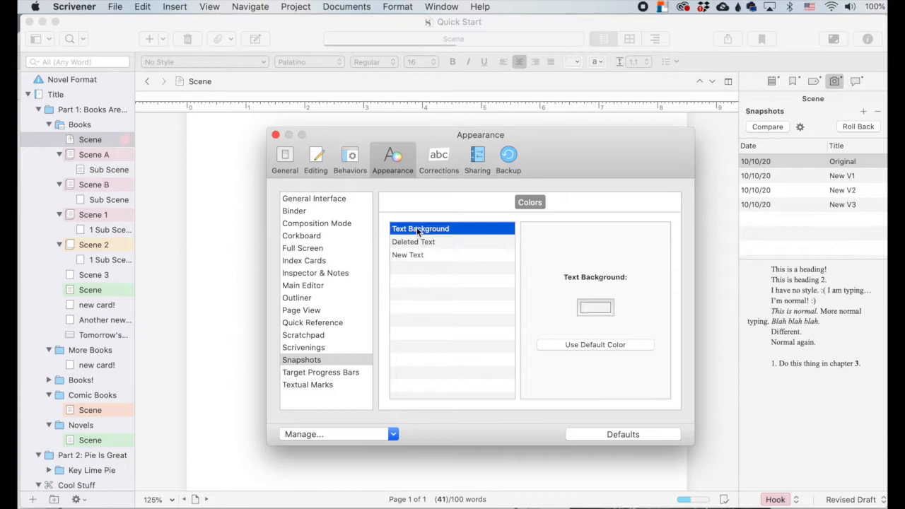
click(585, 309)
click(674, 331)
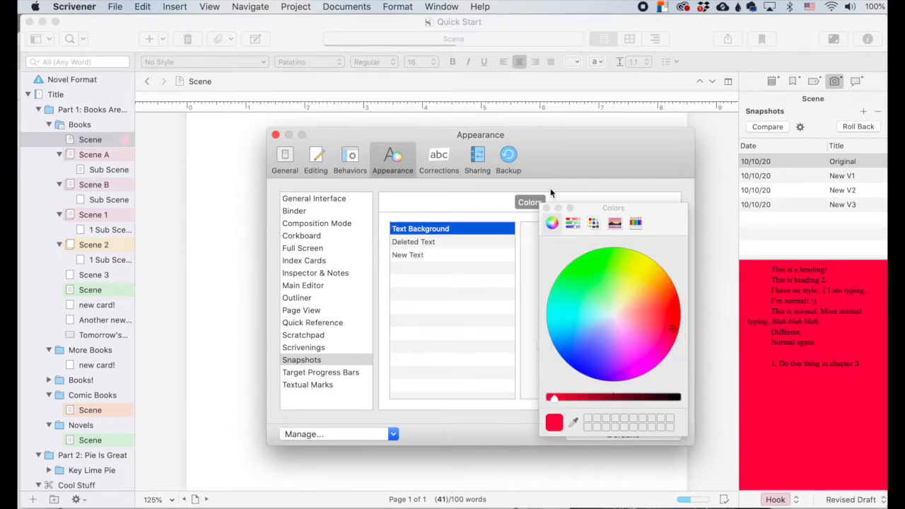
click(546, 208)
click(596, 344)
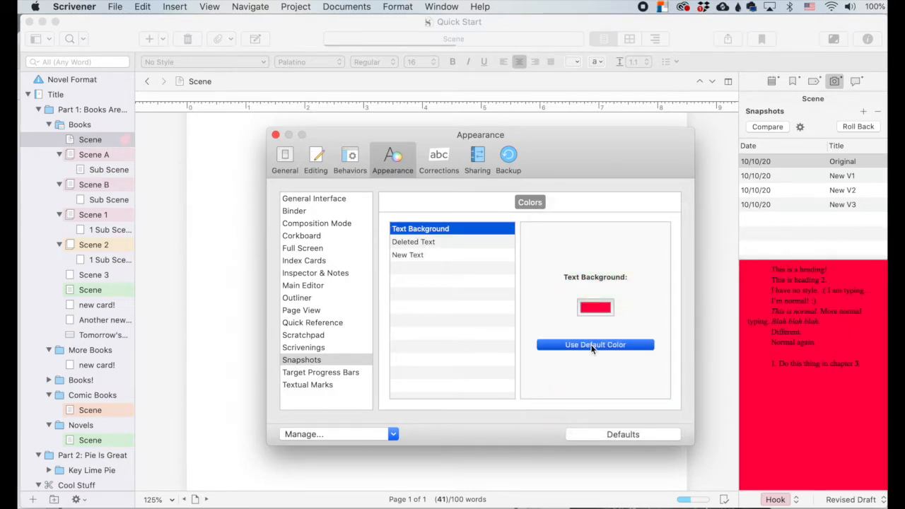
View the Snapshots Deleted Text color, close the preferences, and compare the Original snapshot of the first Scene with the current text
click(418, 244)
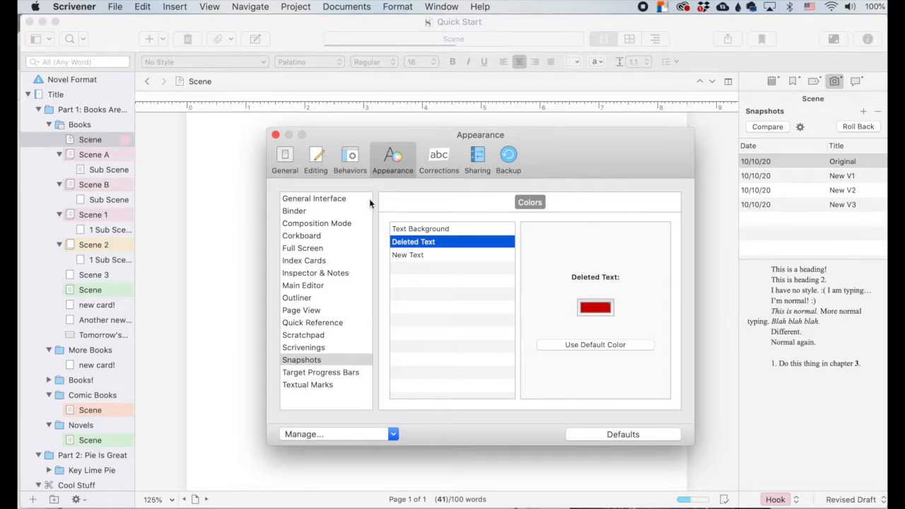
click(277, 135)
click(768, 126)
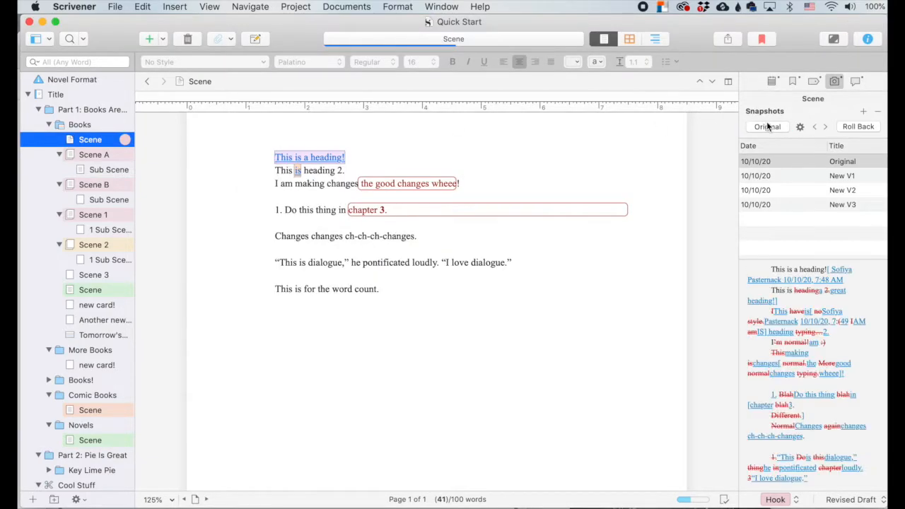
scroll(822, 332, down, 2)
scroll(822, 332, up, 2)
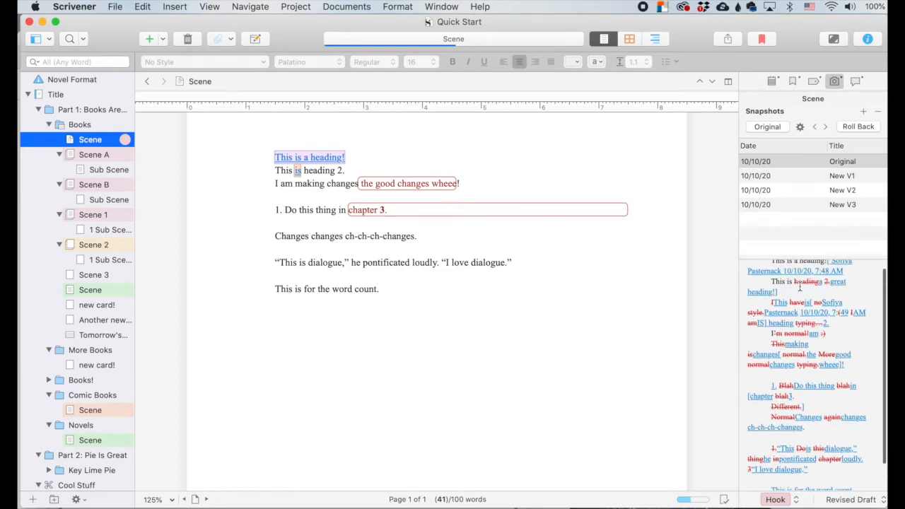
Reopen the preferences alongside the snapshot comparison and view the Snapshots New Text color
click(74, 6)
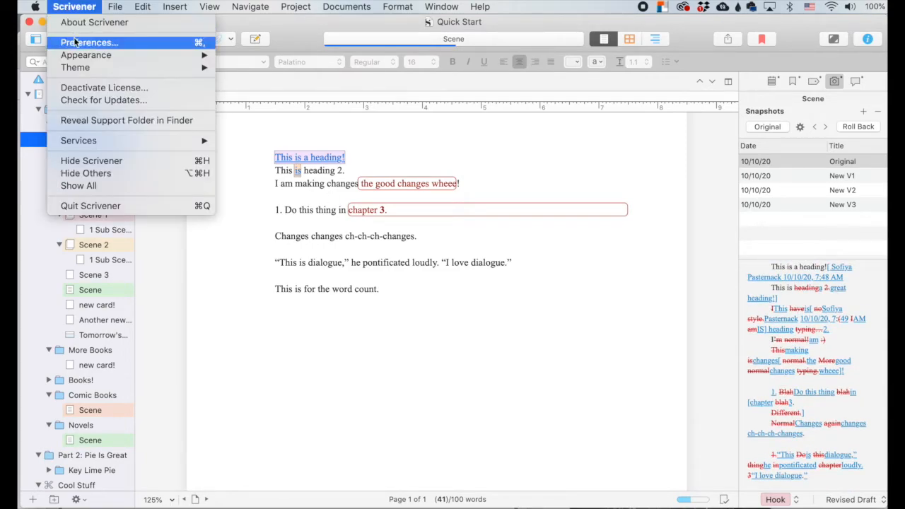
click(83, 40)
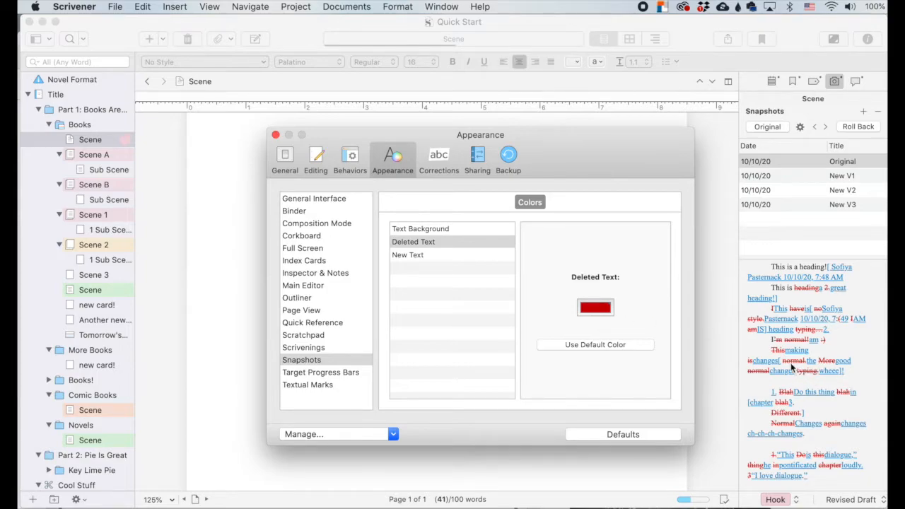
click(417, 255)
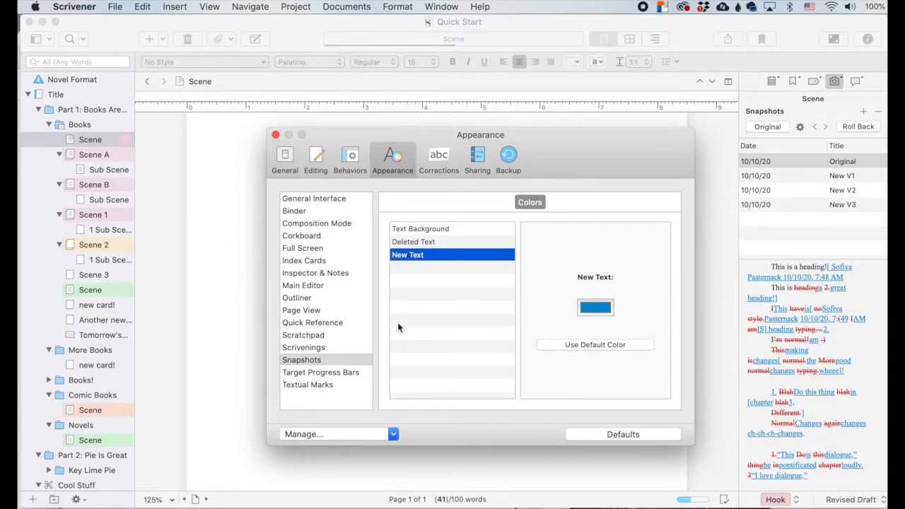
View the Target Progress Bars colors and options, and show the project targets alongside the preferences
click(320, 373)
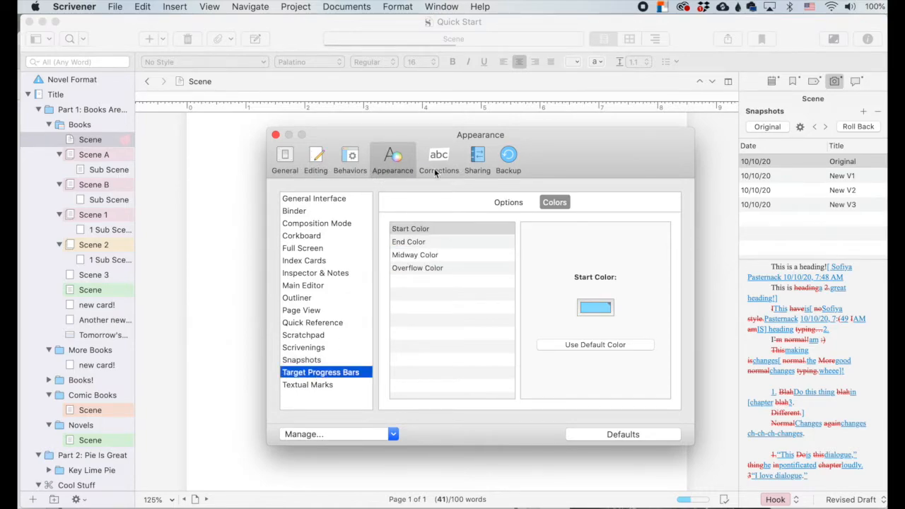
click(511, 205)
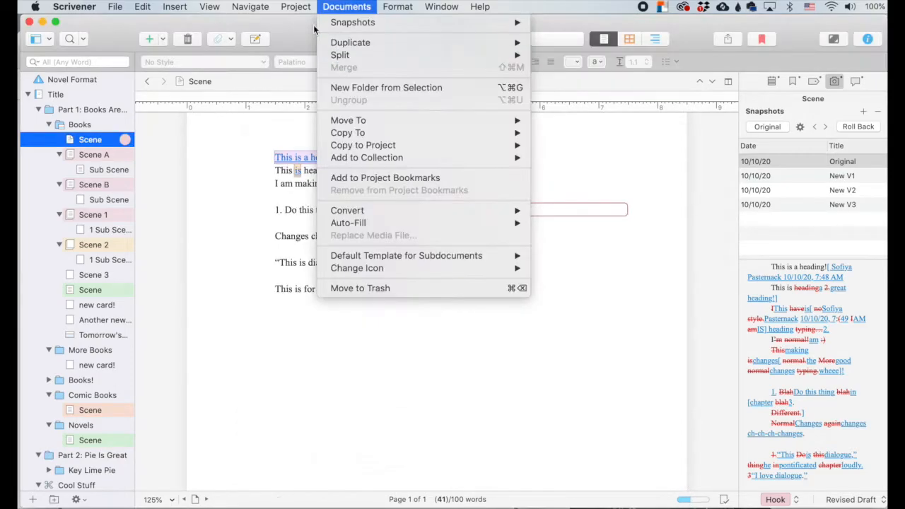
mouse_move(301, 8)
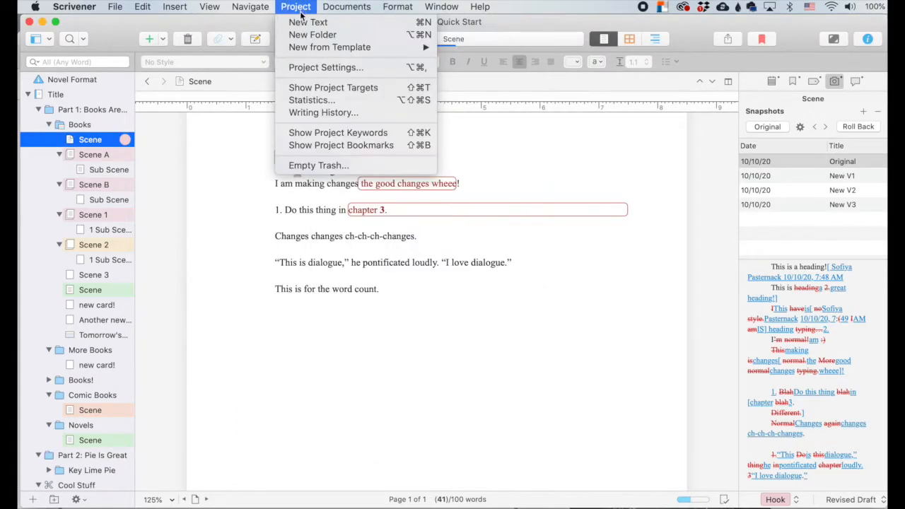
click(311, 87)
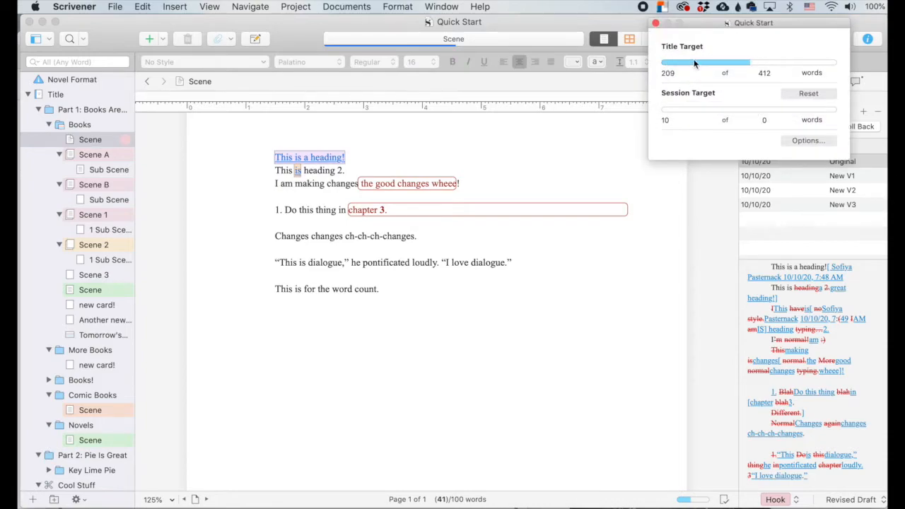
click(82, 7)
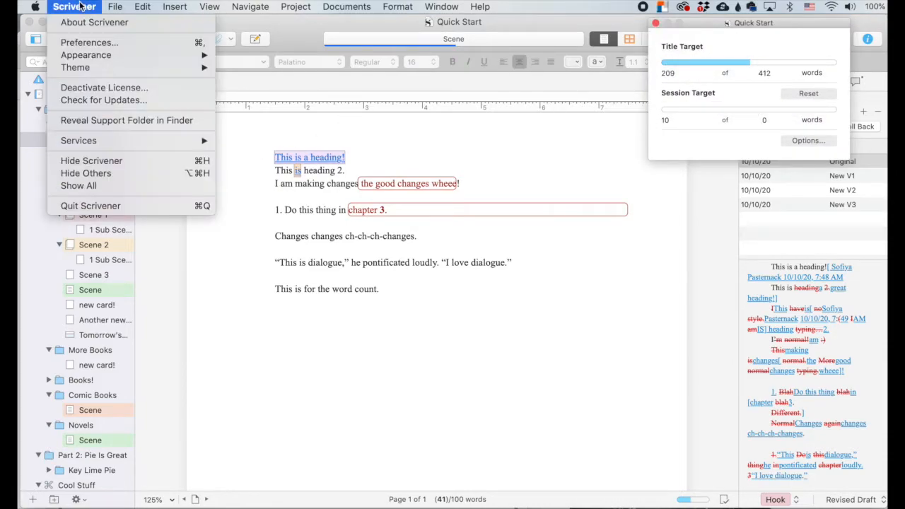
click(84, 37)
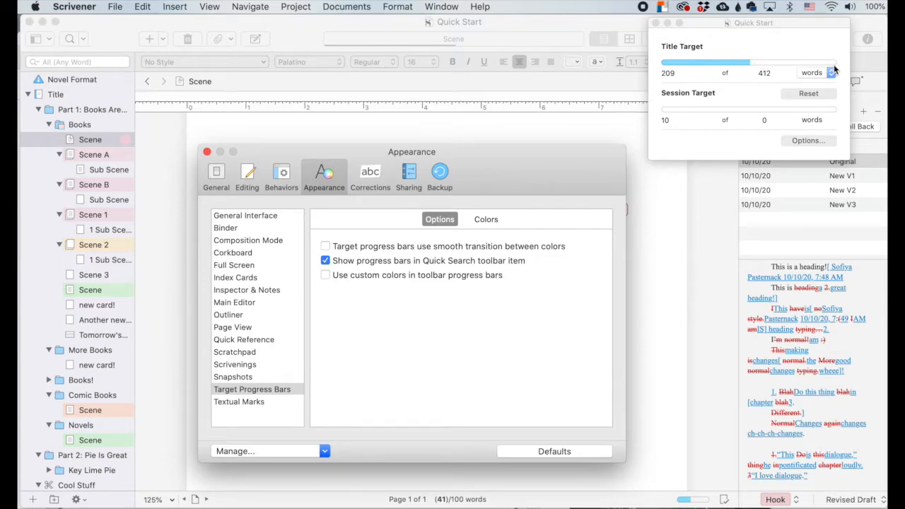
Try Title Target values of 100, 400 and 600 words to compare the progress bar colors
double_click(762, 73)
text(100)
key(Return)
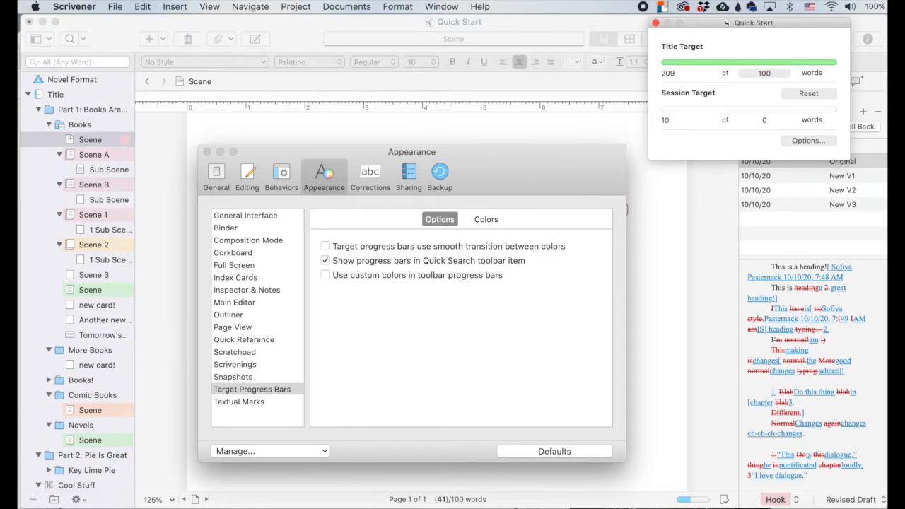
double_click(764, 73)
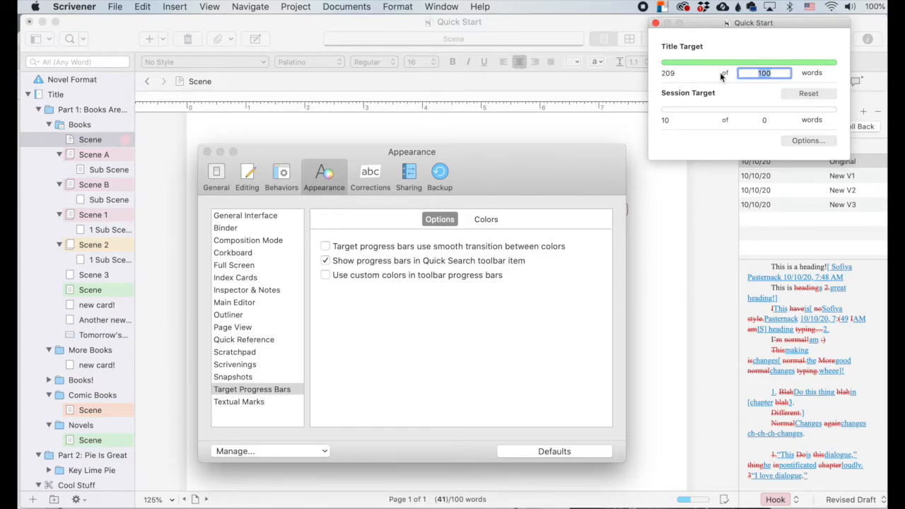
text(400)
key(Return)
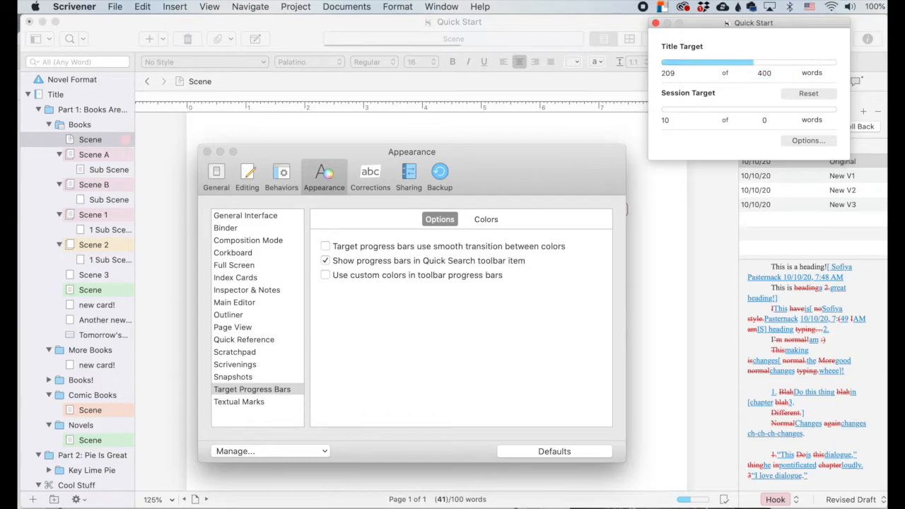
double_click(740, 73)
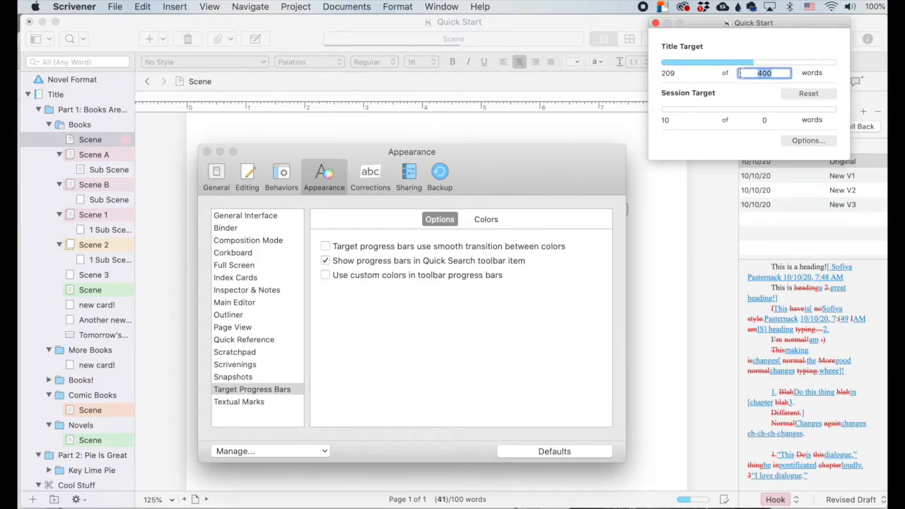
text(600)
key(Return)
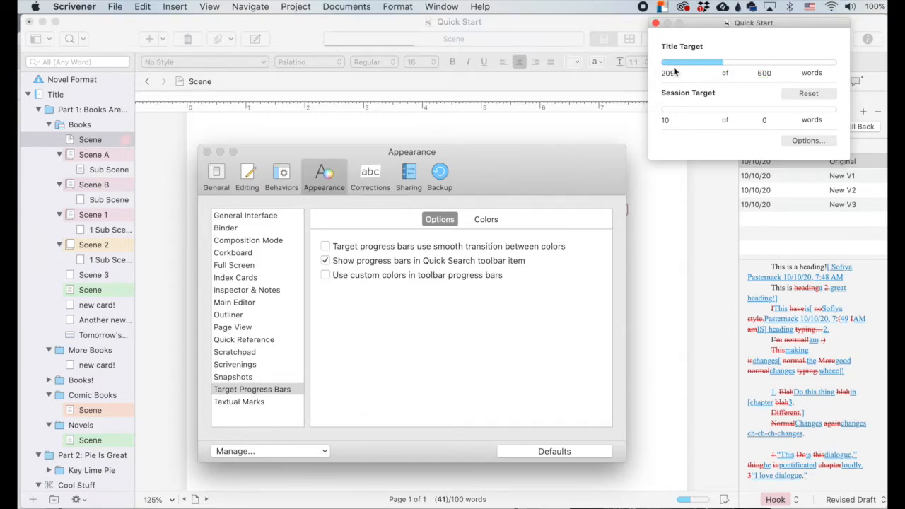
Try a Title Target of 300 words and then 209 words
double_click(752, 73)
text(300)
key(Return)
click(737, 73)
double_click(734, 73)
text(209)
key(Return)
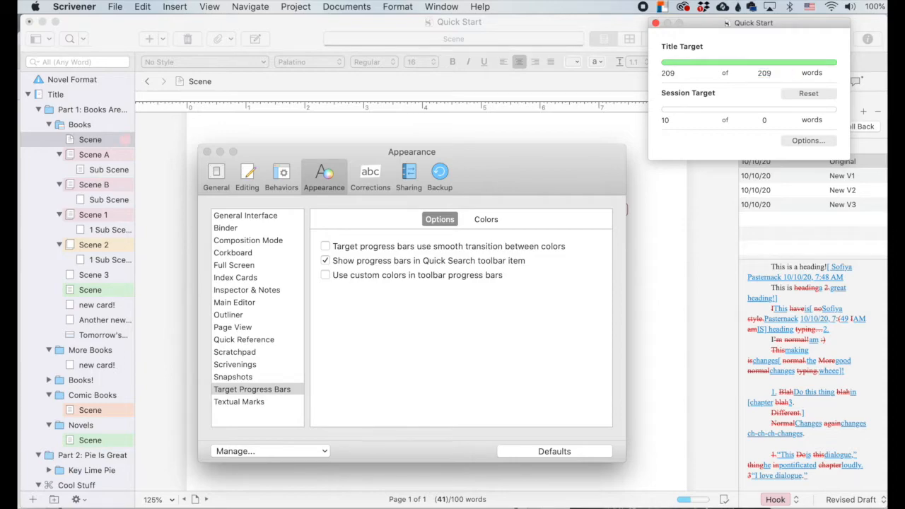
Set the Title Target to 210 words
click(764, 72)
key(Right)
key(BackSpace)
key(BackSpace)
text(10)
key(Return)
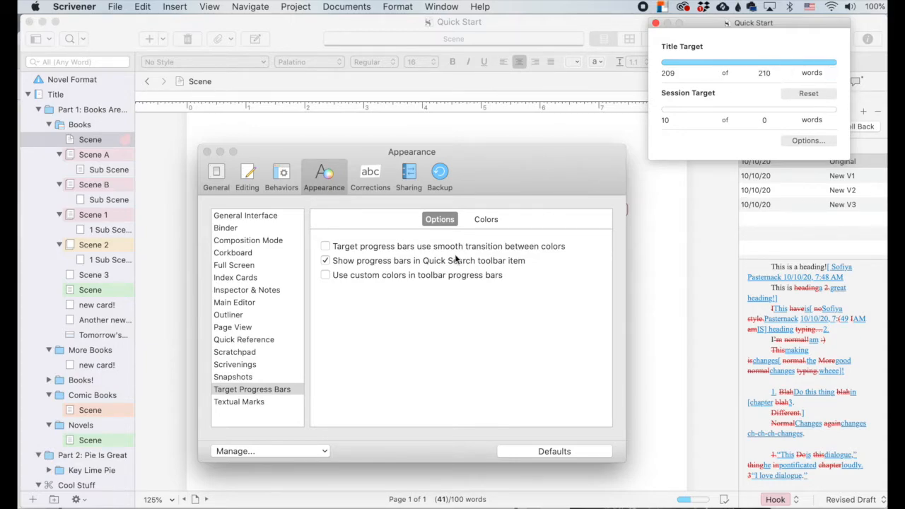
Turn on smooth transitions between target progress bar colors and test them with a Title Target of 600 words
click(447, 298)
click(325, 246)
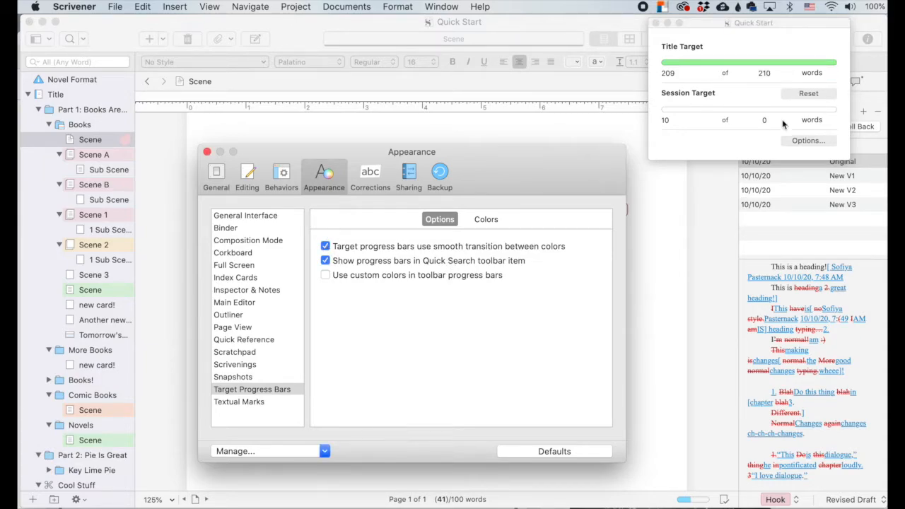
click(773, 73)
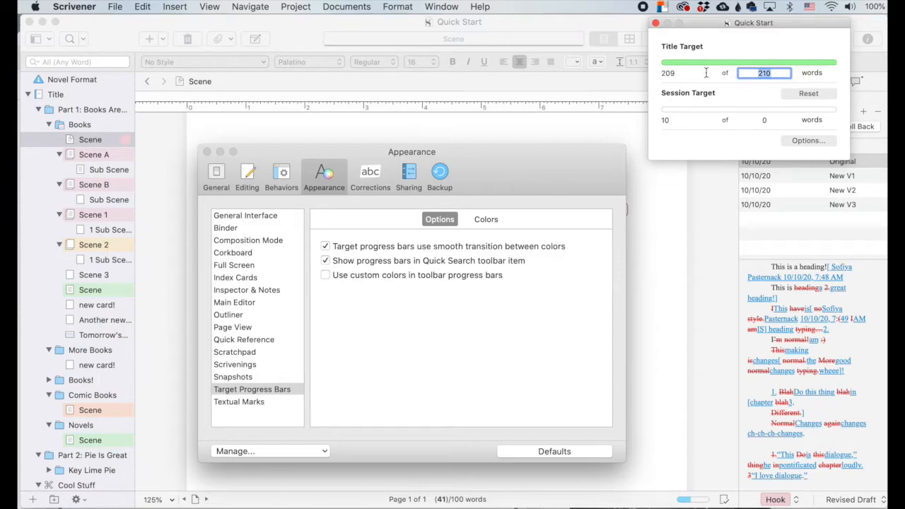
text(2)
key(Return)
click(775, 73)
text(600)
key(Return)
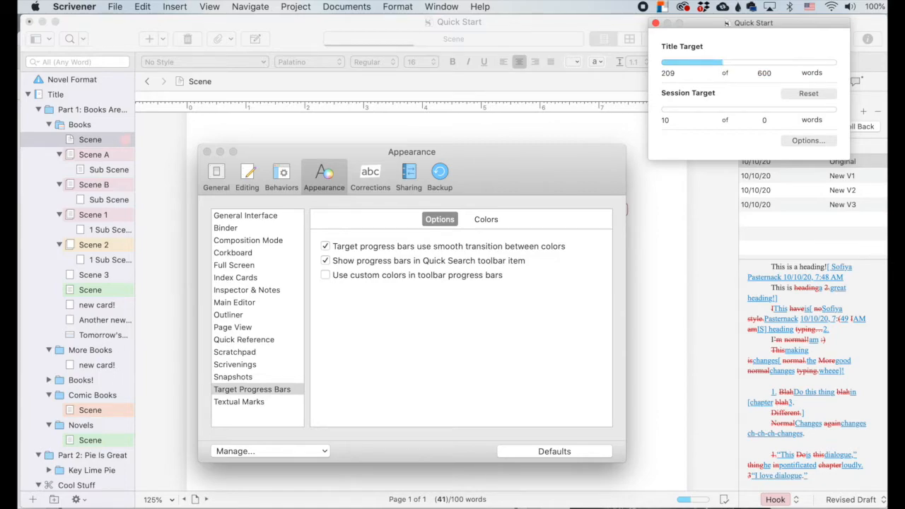
Lower the Title Target to 400 and then 300 words to test the smooth color transition
click(750, 71)
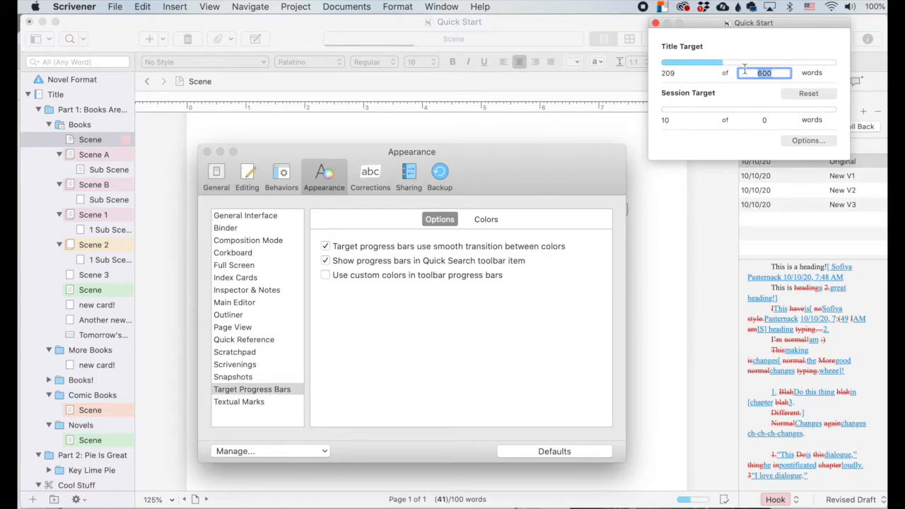
click(762, 73)
text(5)
key(Return)
click(764, 74)
key(Return)
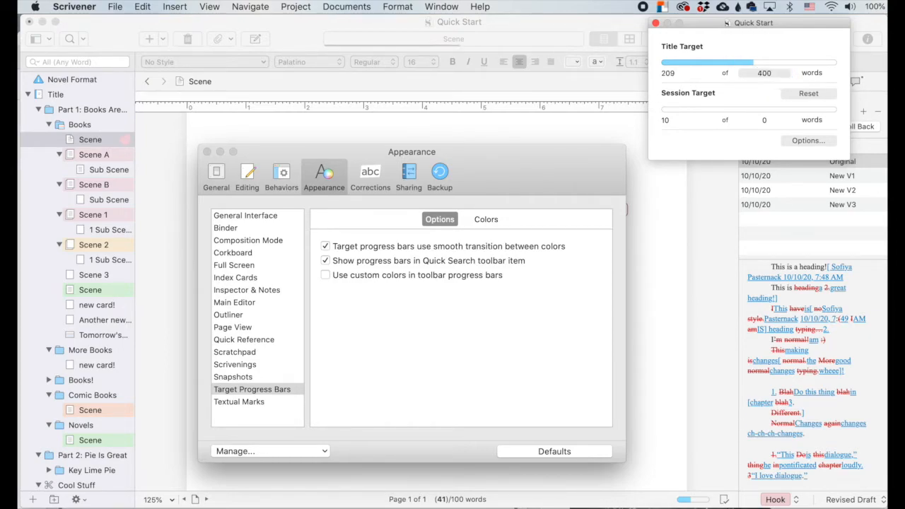
click(764, 73)
key(Return)
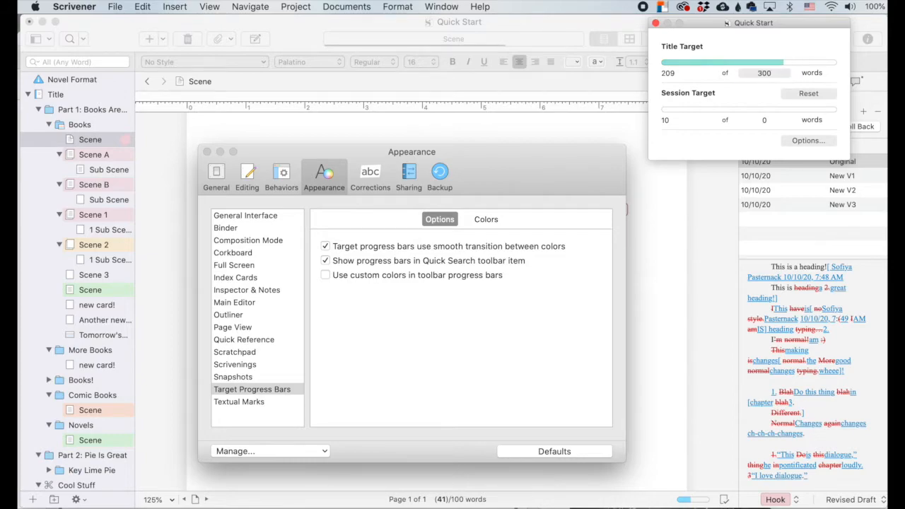
Set the Title Target to 250 words
click(761, 73)
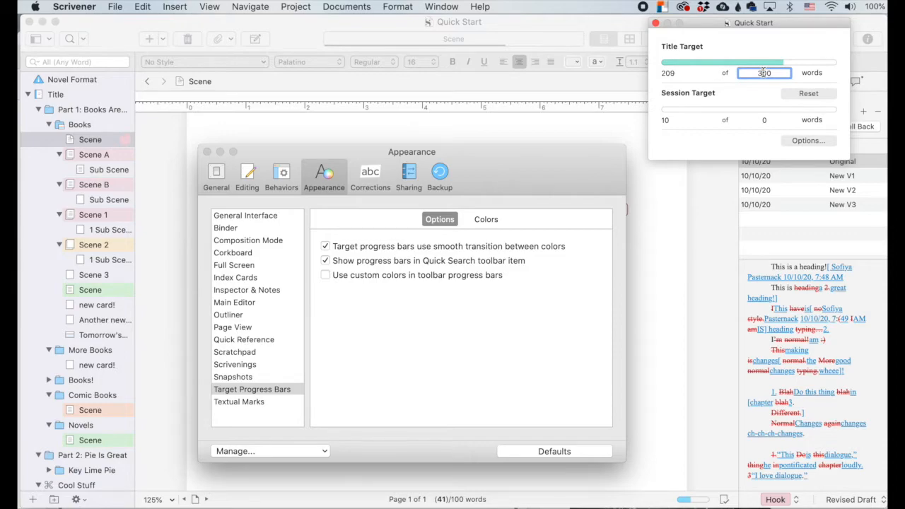
drag(781, 73, 745, 72)
text(250)
key(Return)
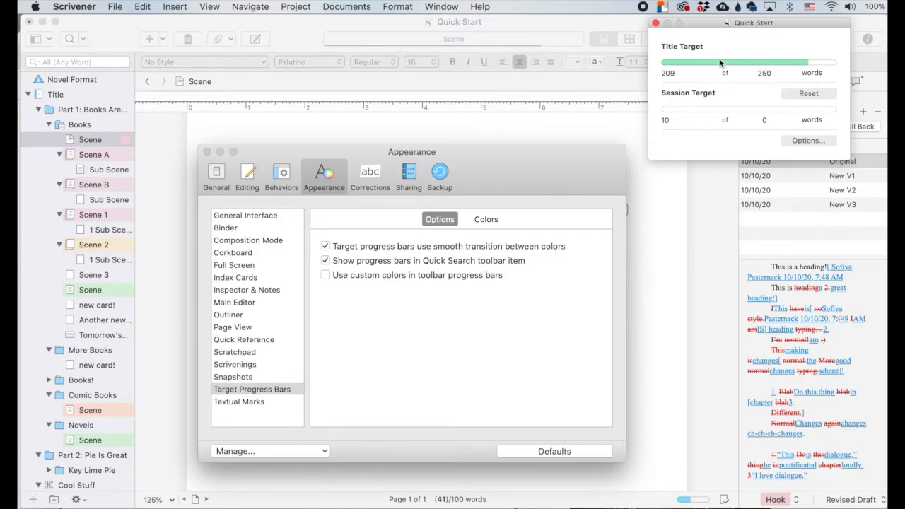
Turn off smooth transitions between target progress bar colors and close the preferences
click(360, 250)
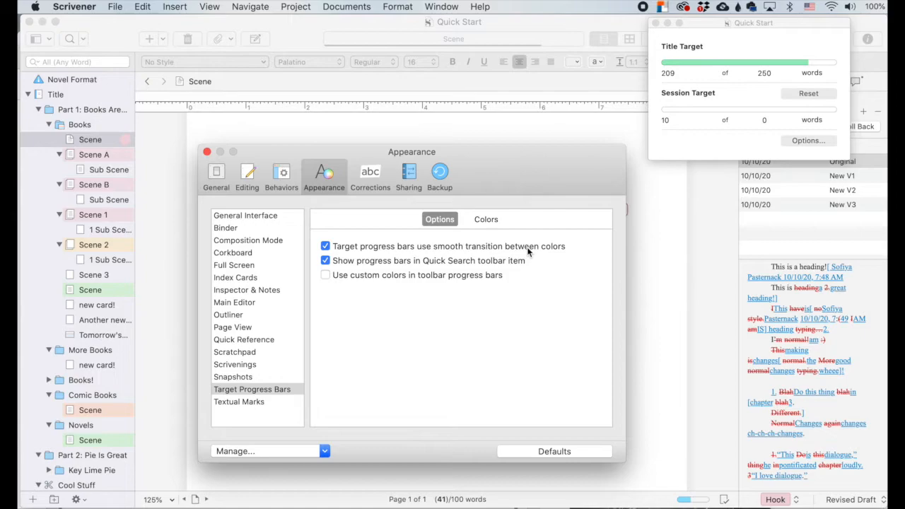
click(361, 249)
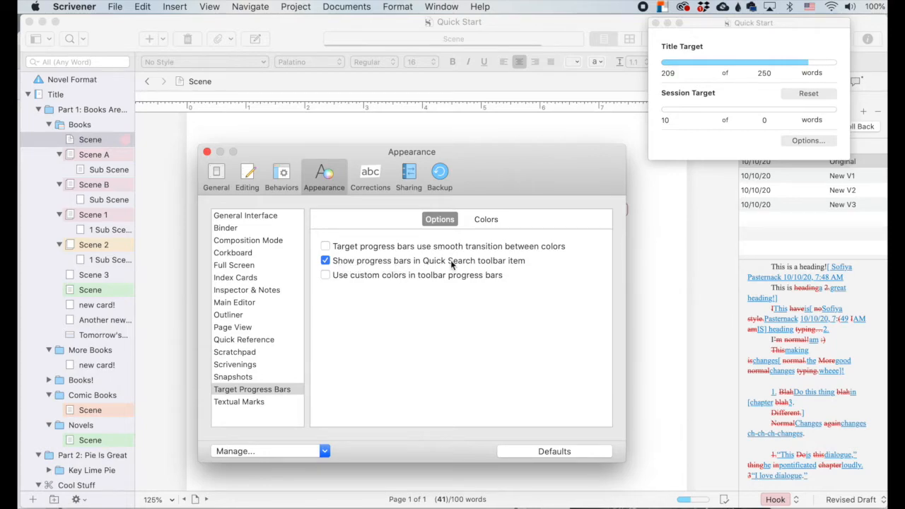
key(super+w)
Run a Quick Search for "pontificated" and jump to the matching text in the Scene
click(453, 39)
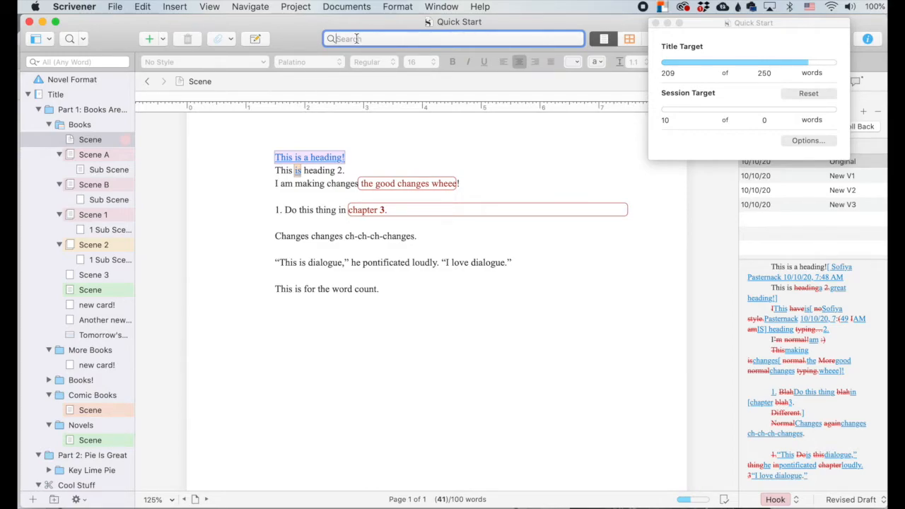
text(pontificated)
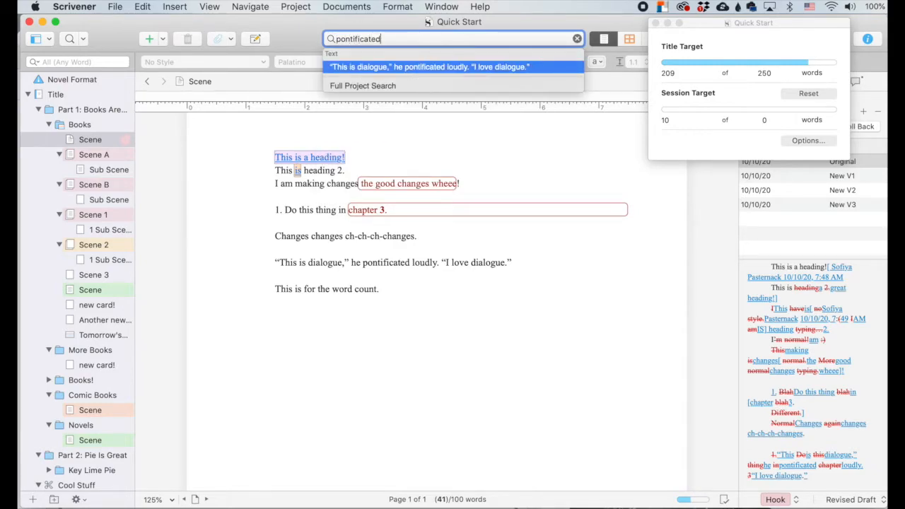
key(Return)
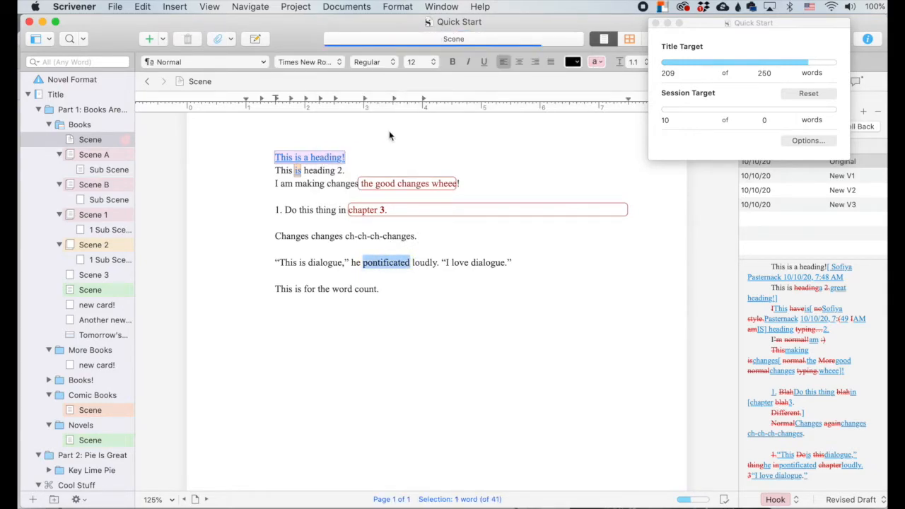
Reopen the preferences, hide the progress bars in the Quick Search toolbar item, and show them again
mouse_move(457, 45)
click(80, 9)
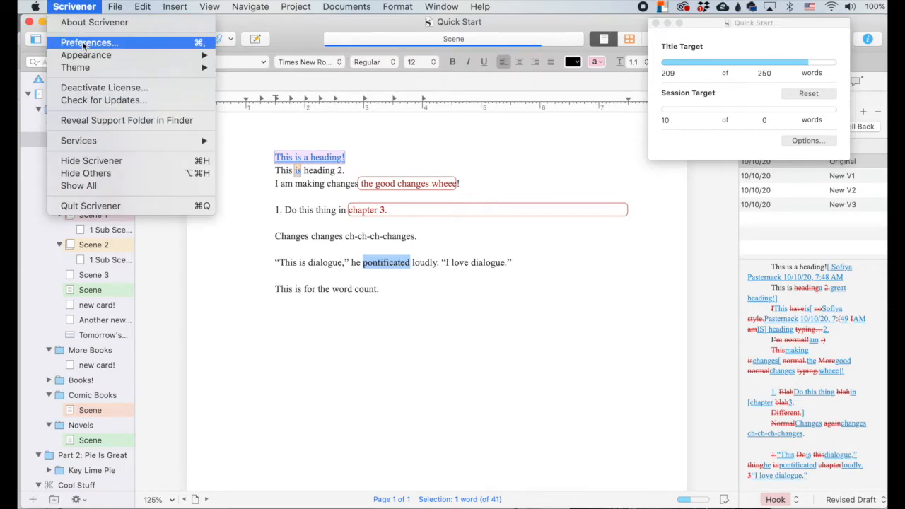
click(93, 41)
click(326, 260)
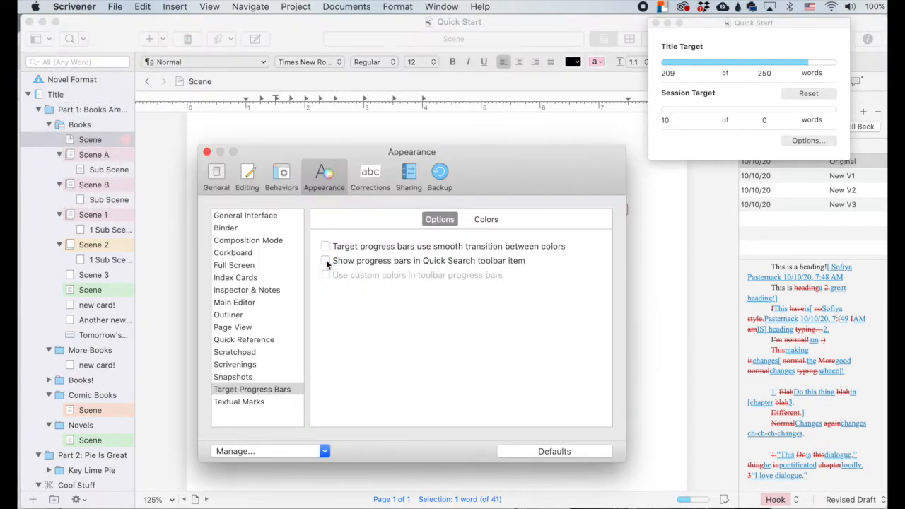
click(326, 260)
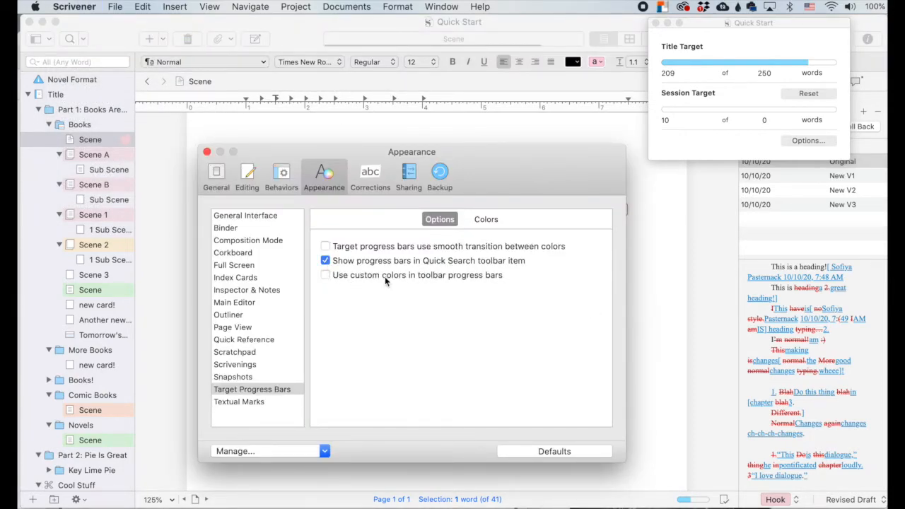
Review the target progress bar colors and set the Midway Color to magenta
click(487, 219)
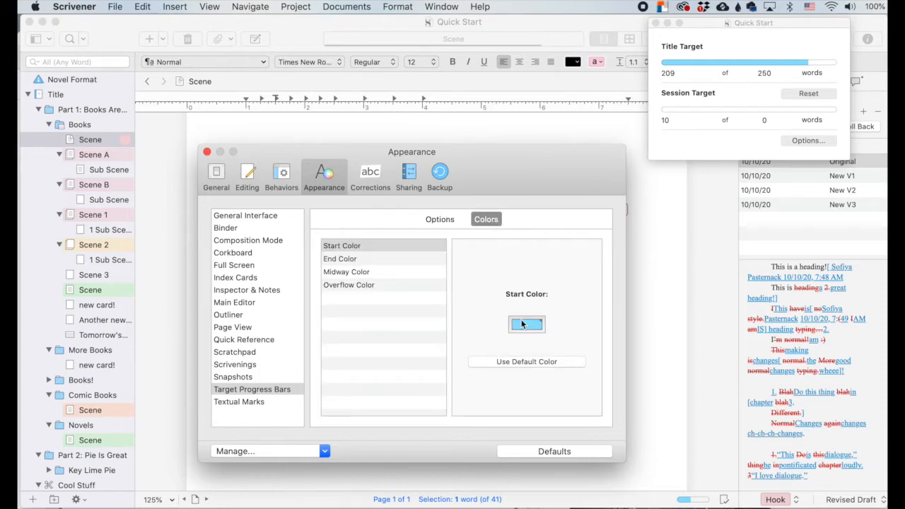
click(369, 261)
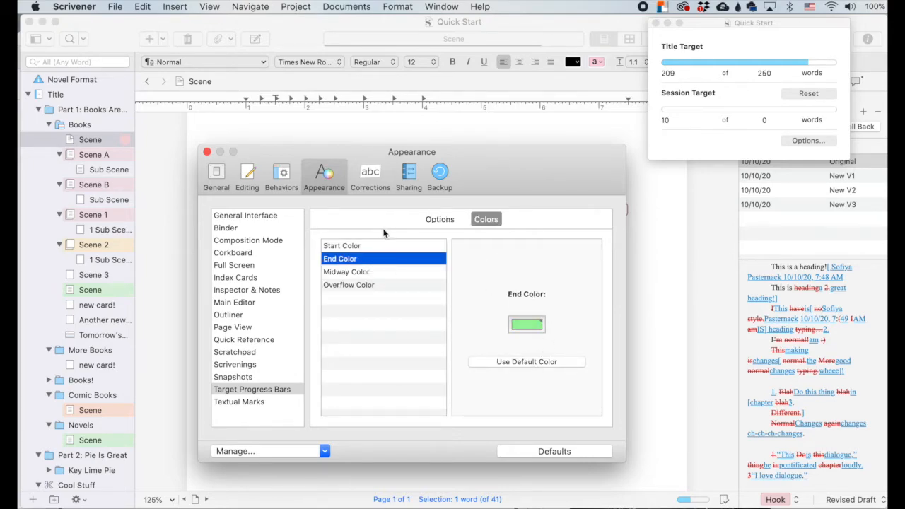
click(367, 245)
click(384, 258)
click(367, 273)
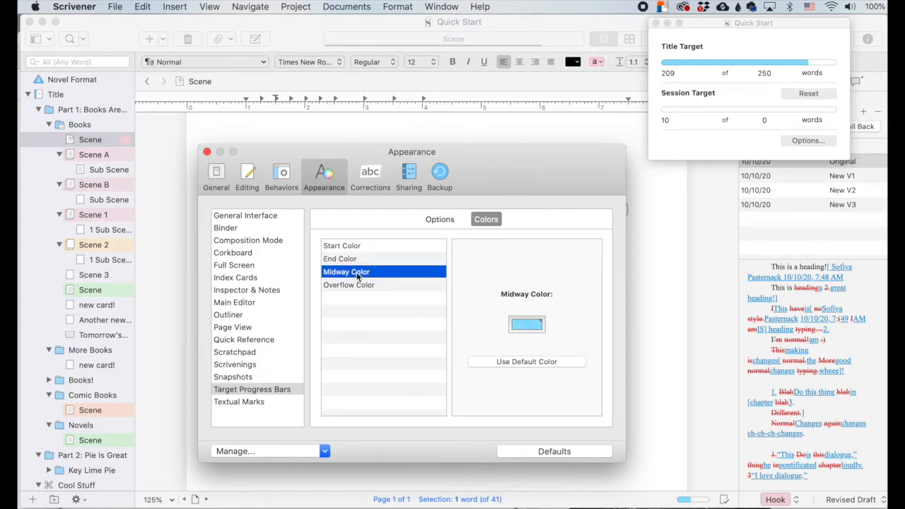
click(538, 324)
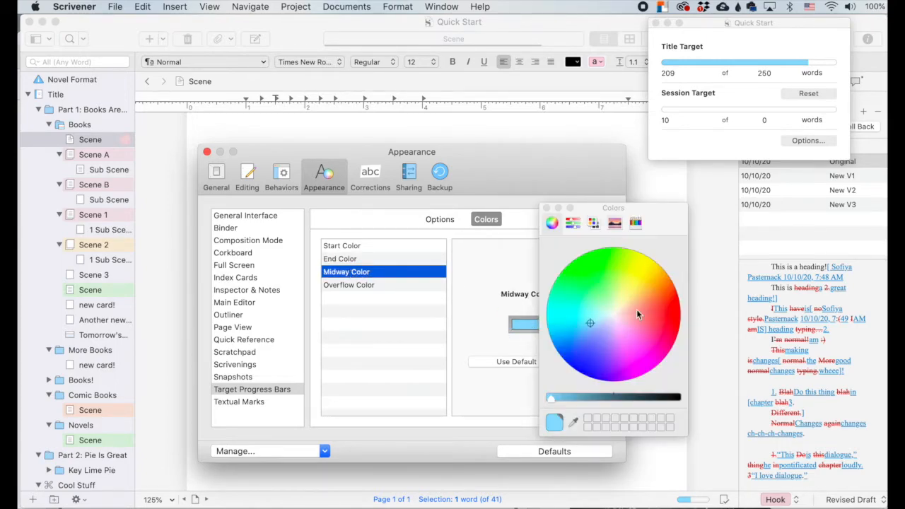
click(638, 360)
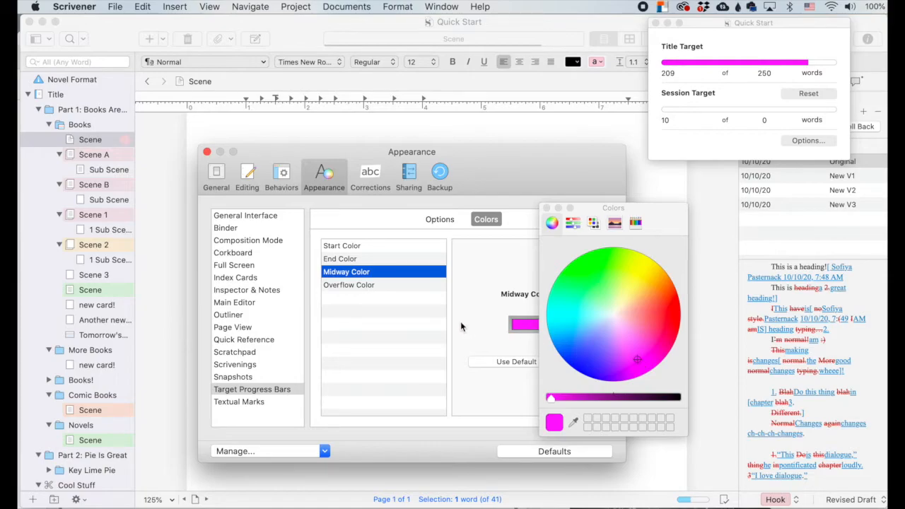
click(547, 209)
Examine the Start, Midway, End and Overflow colors of the target progress bars, and return to their options
click(383, 245)
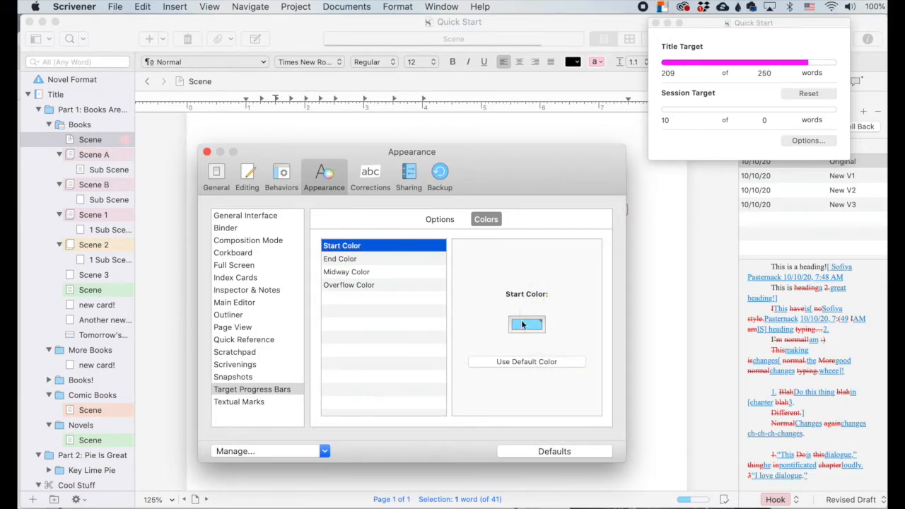
click(384, 273)
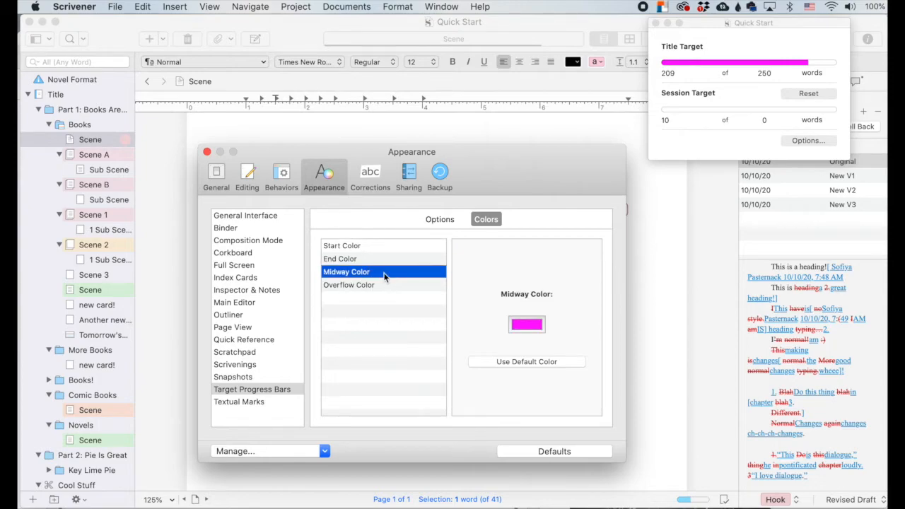
click(358, 260)
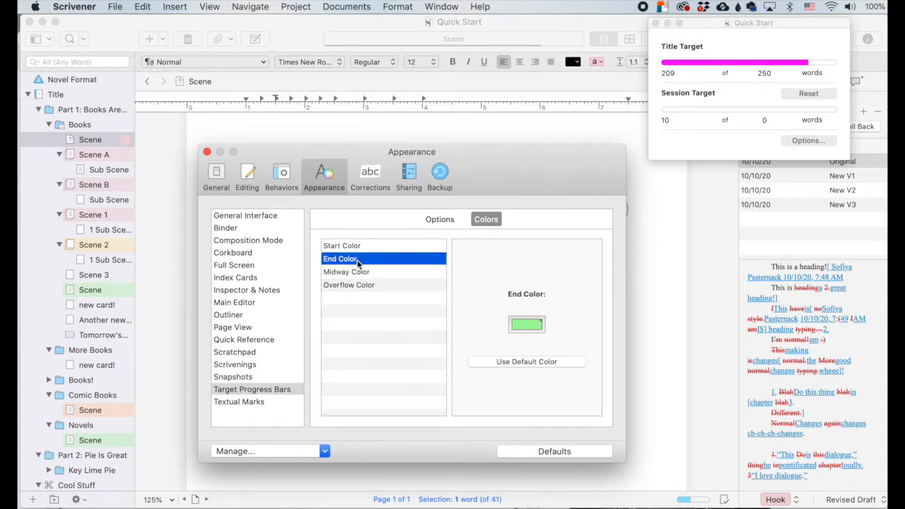
click(374, 287)
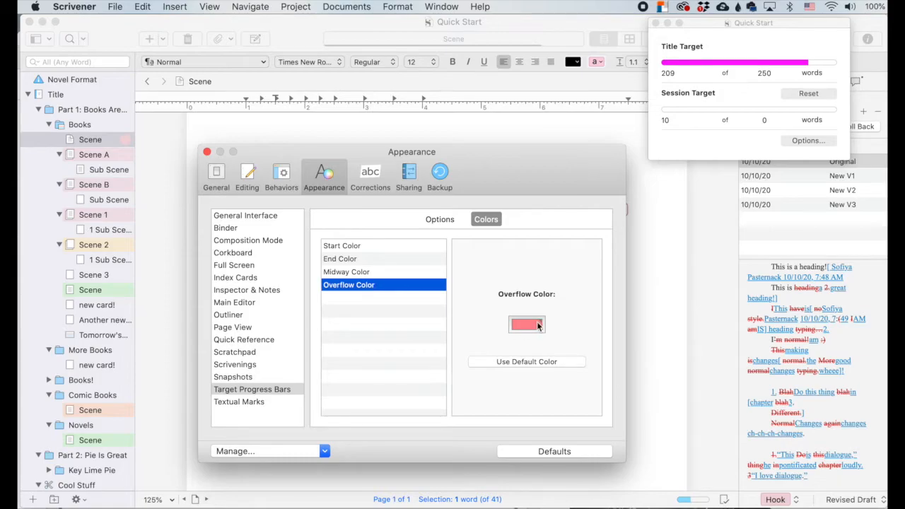
click(439, 219)
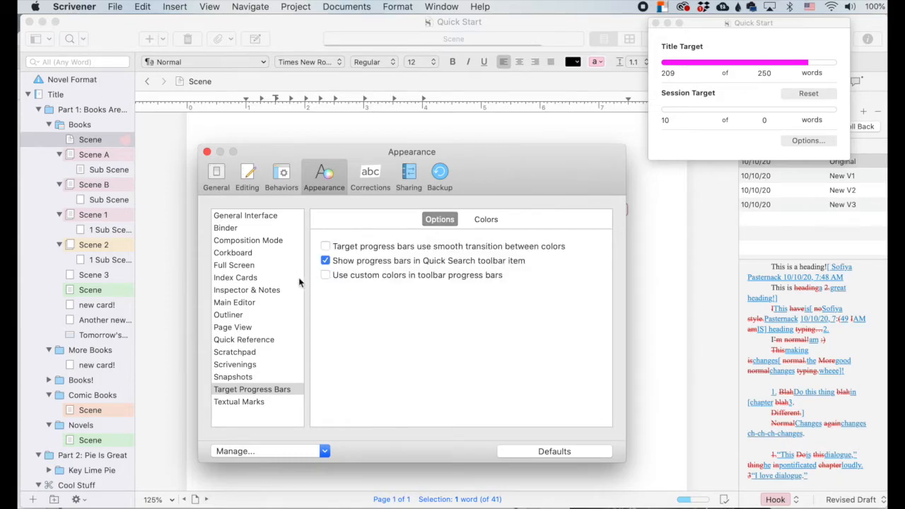
View the Textual Marks options, close the preferences, and hide markup in the text editor
click(257, 400)
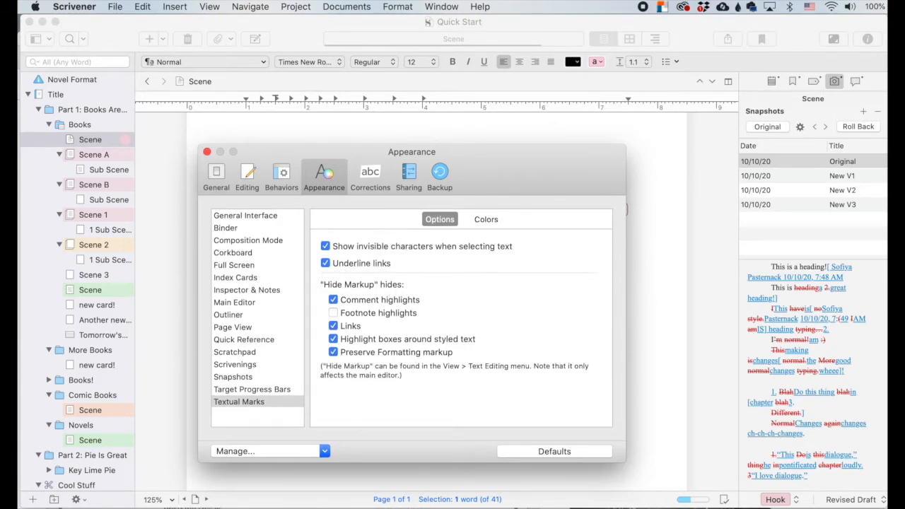
key(super+w)
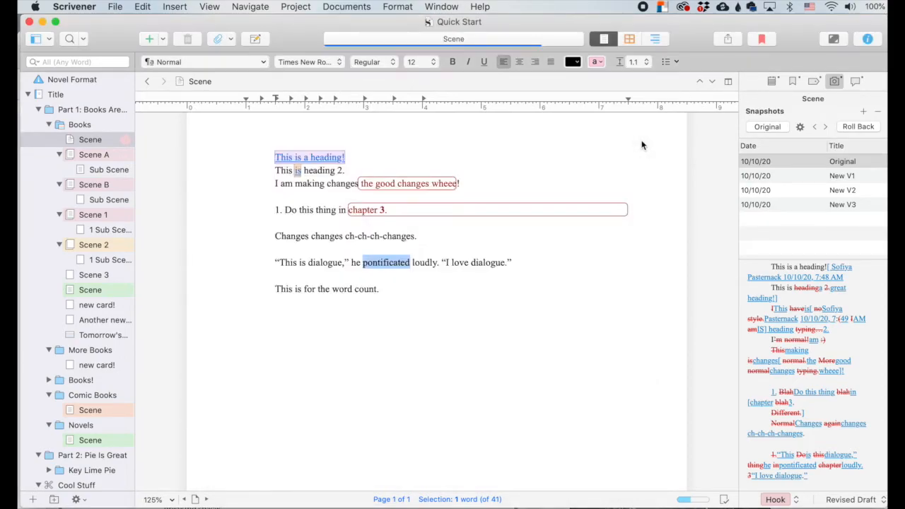
click(209, 6)
mouse_move(238, 118)
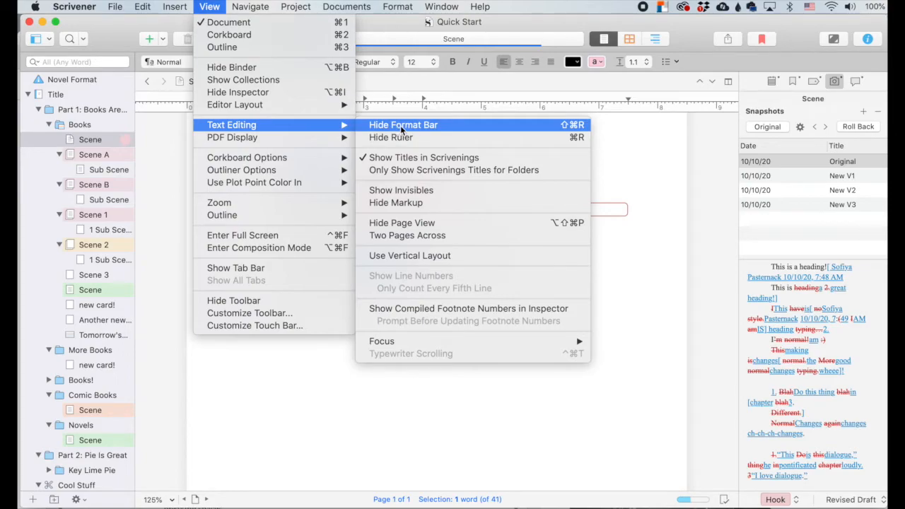
click(403, 205)
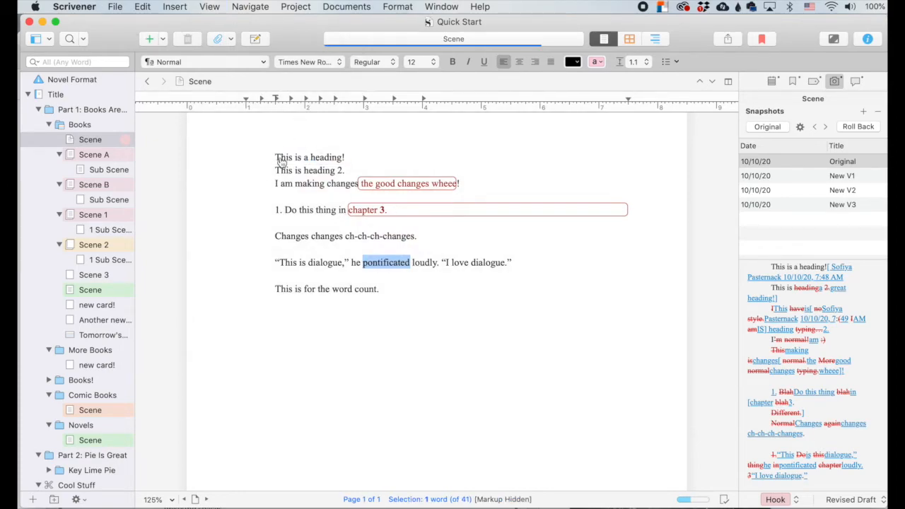
Reopen the preferences beside the text and exclude comment highlights, links, styled-text highlight boxes and Preserve Formatting markup from Hide Markup
click(93, 8)
click(91, 43)
drag(473, 156, 703, 137)
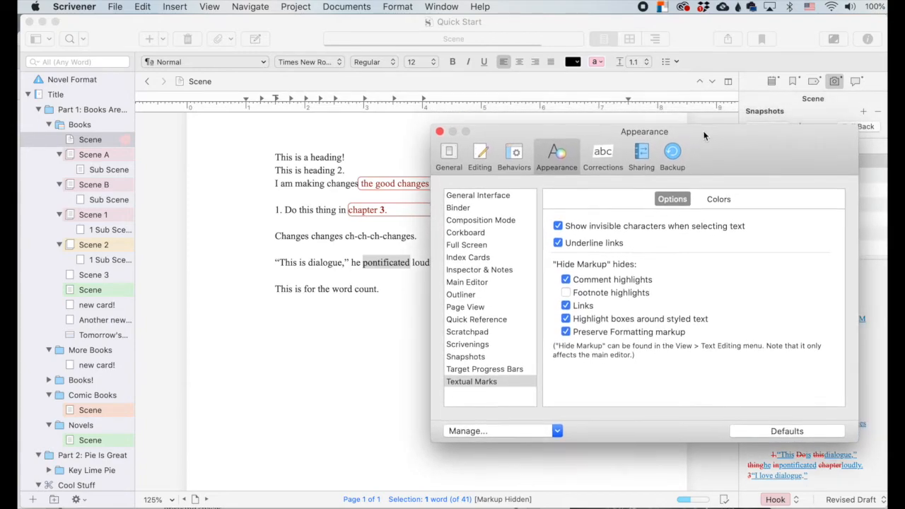
click(566, 280)
click(566, 306)
click(566, 319)
click(566, 332)
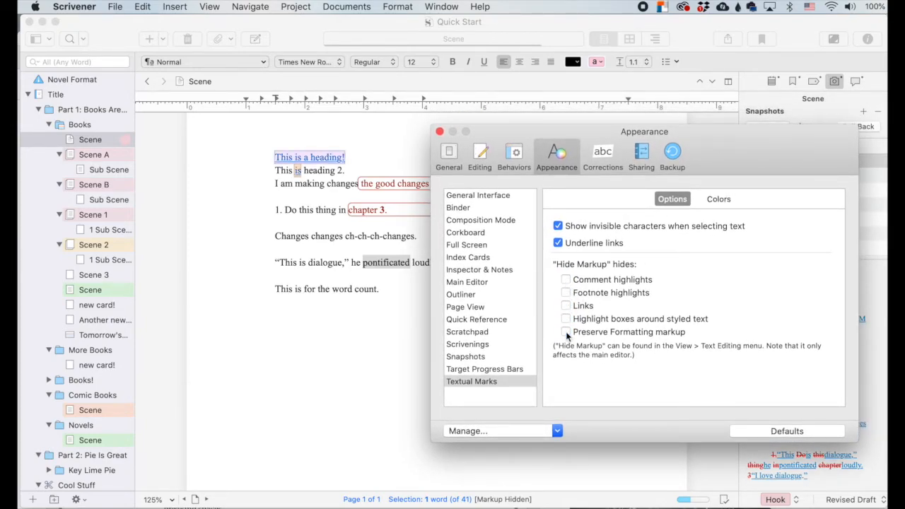
Make Hide Markup cover comment highlights, links, styled-text highlight boxes and Preserve Formatting markup, toggling footnote highlights but leaving them off
click(566, 280)
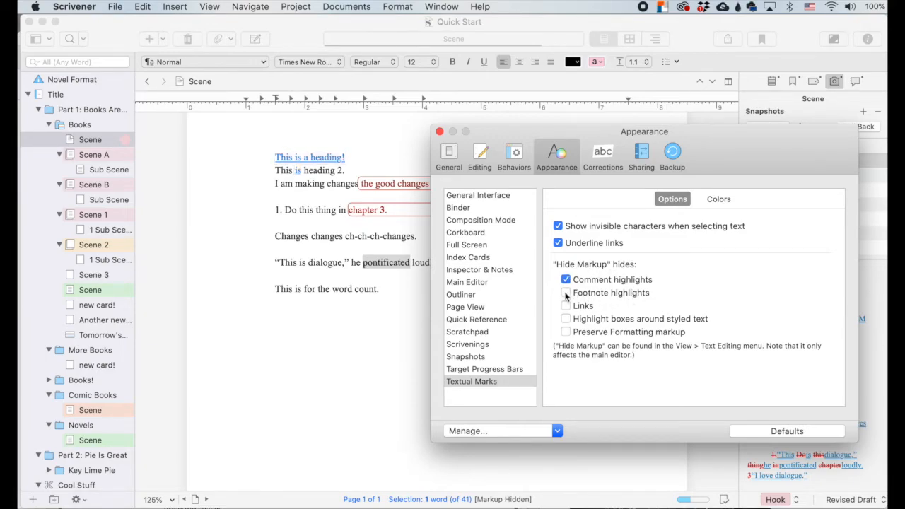
click(566, 294)
click(566, 293)
click(566, 294)
click(566, 293)
click(566, 306)
click(568, 320)
click(566, 333)
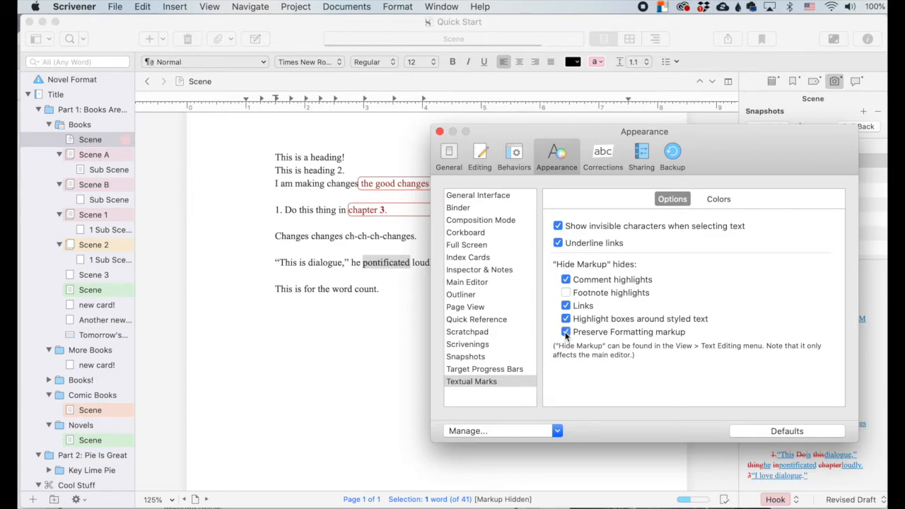
Show the Textual Marks colors and place the text cursor after "This is for the word count."
click(719, 199)
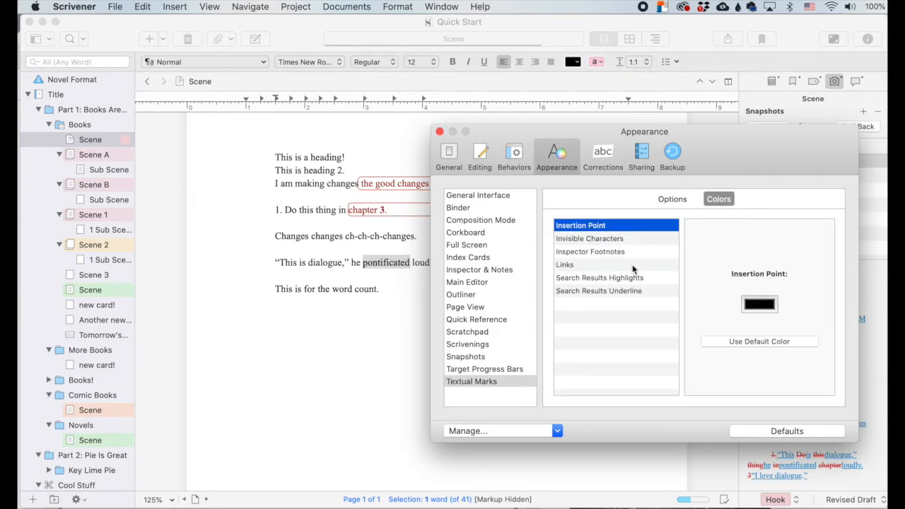
click(360, 262)
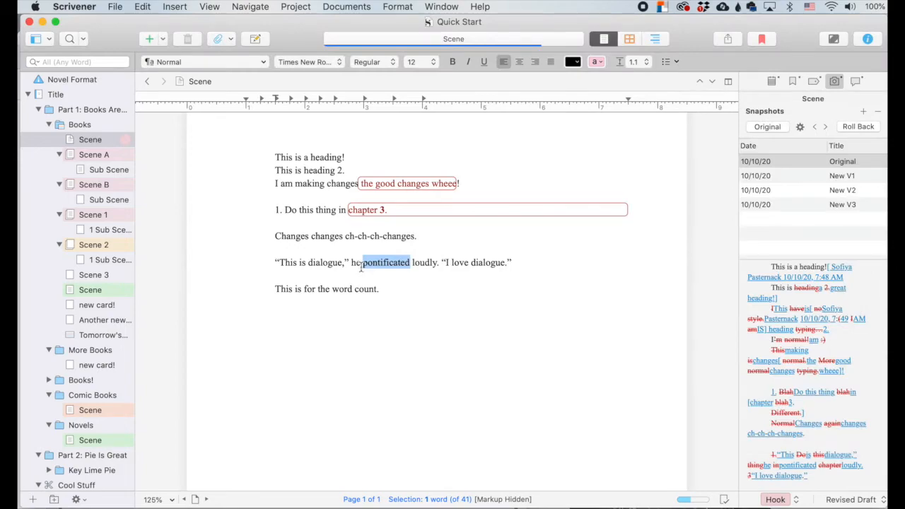
click(381, 288)
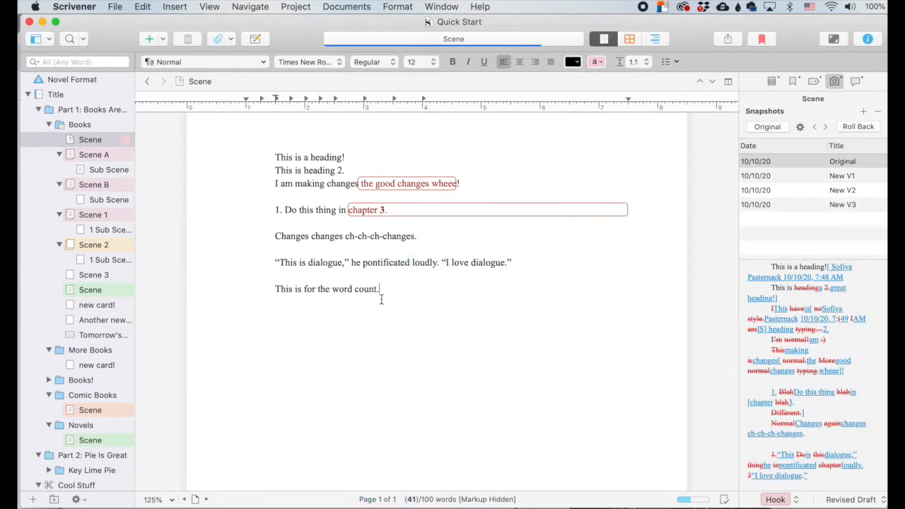
Reopen the preferences, set the Insertion Point color to bright cyan, and close them to view the text cursor
click(74, 7)
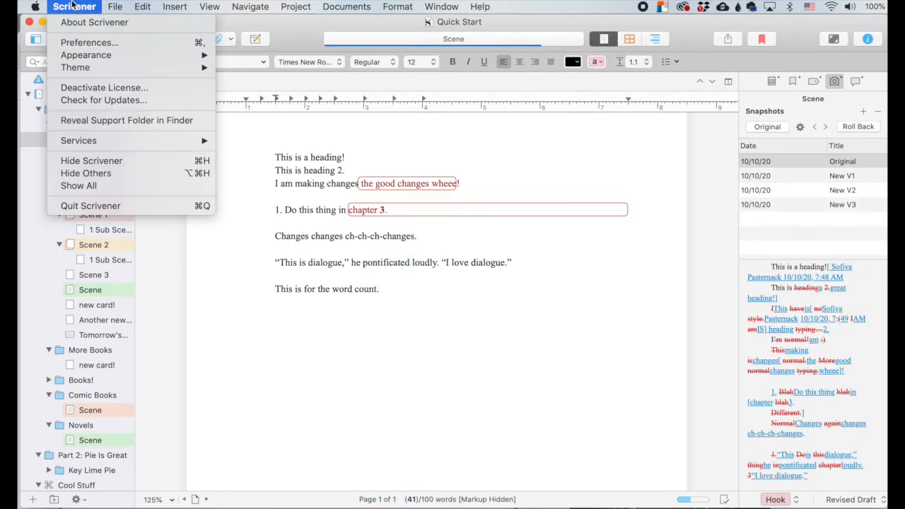
click(87, 44)
click(760, 305)
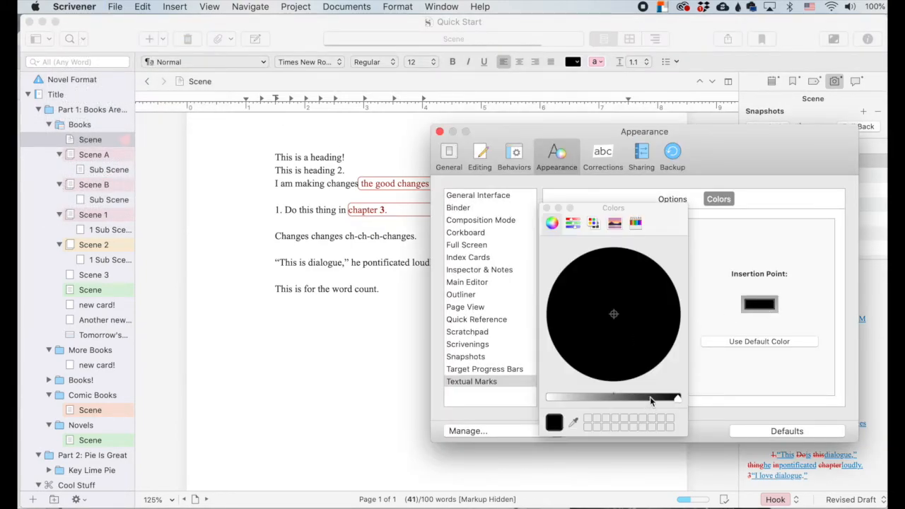
click(581, 314)
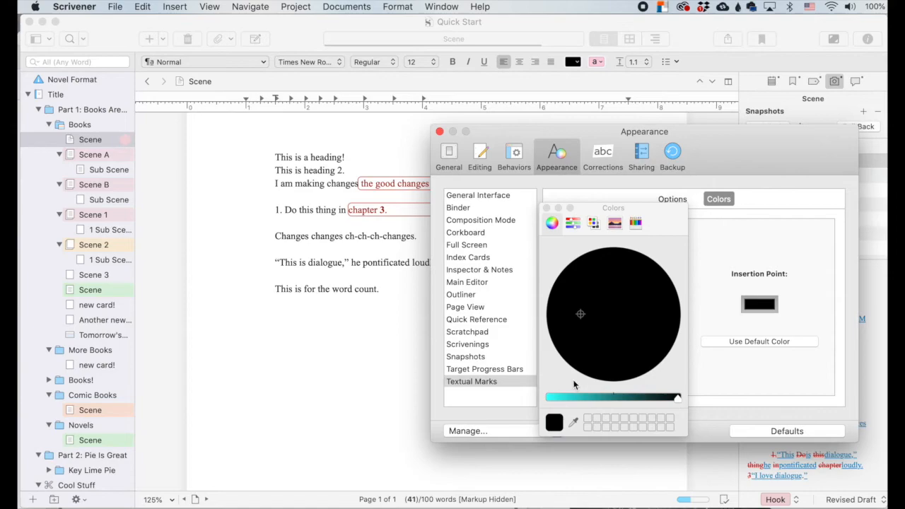
click(555, 401)
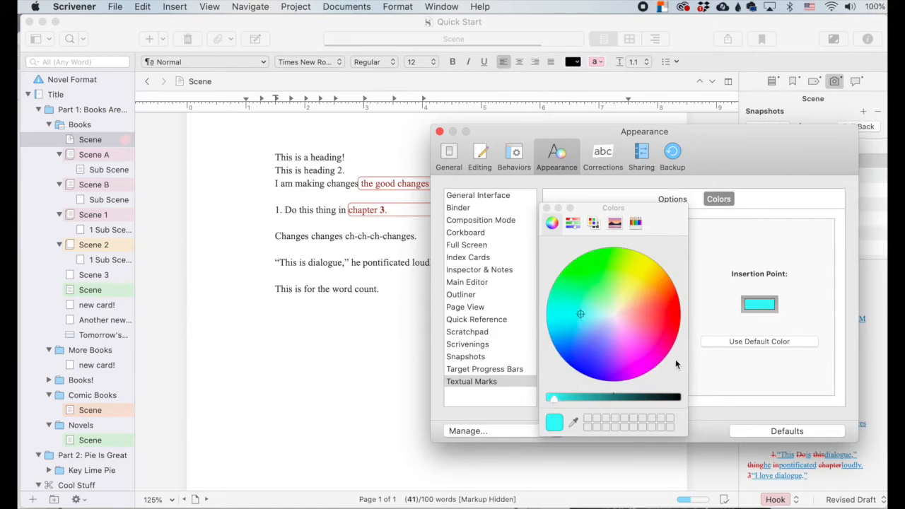
click(547, 208)
key(super+w)
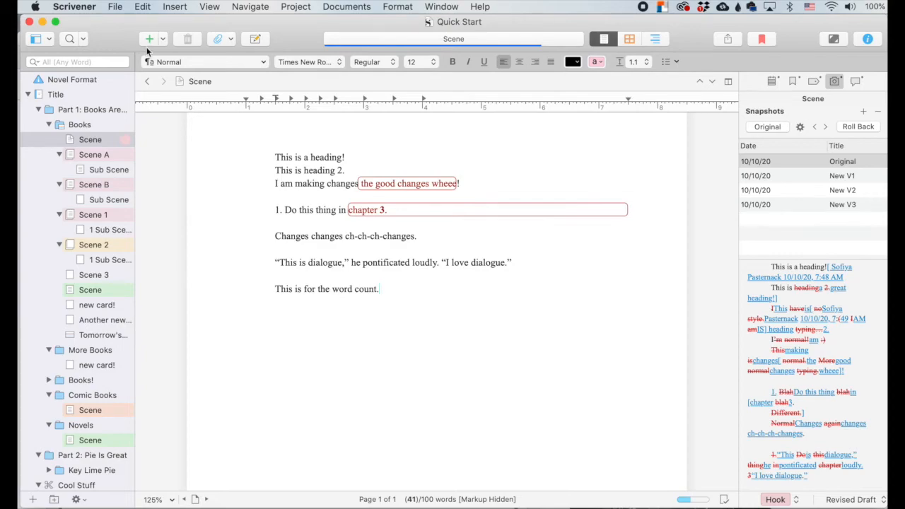
Reopen the preferences and restore the default Insertion Point color
click(74, 6)
click(89, 41)
click(752, 309)
click(761, 342)
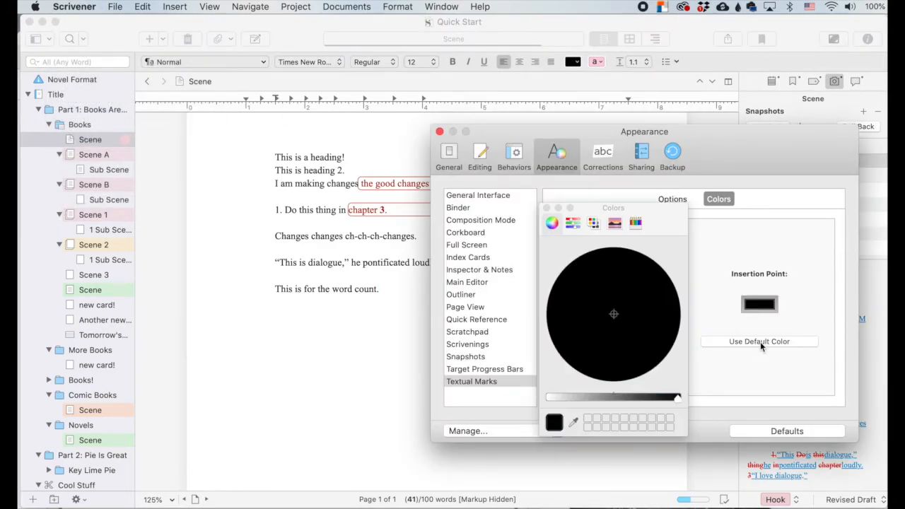
click(547, 209)
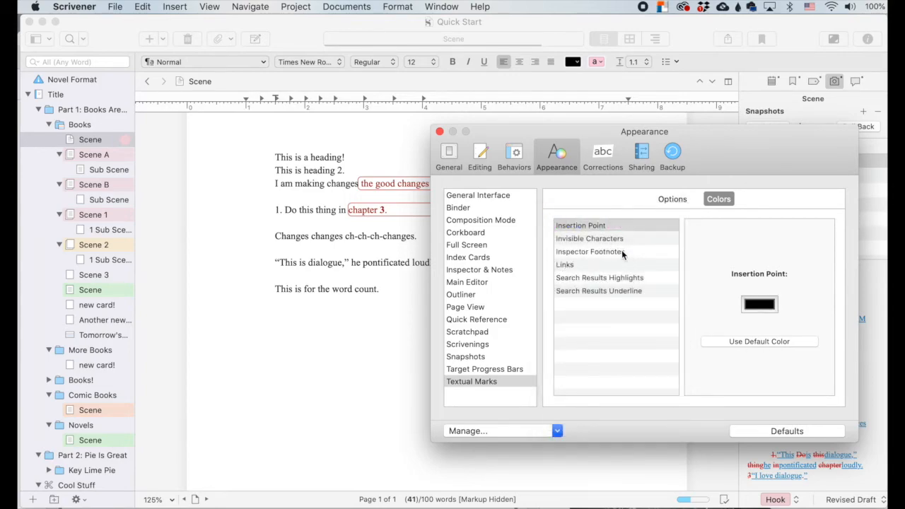
Display the Invisible Characters color setting, close the preferences, and show invisibles in the text editor
click(610, 239)
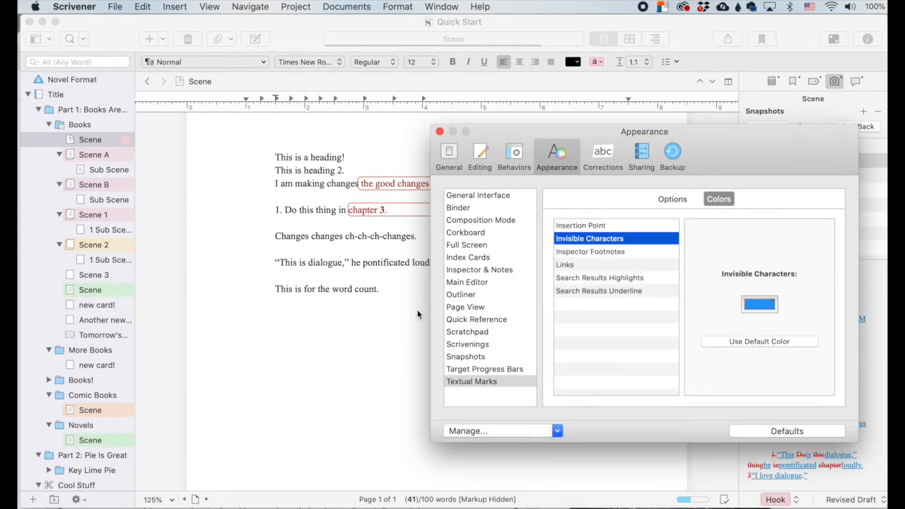
key(cmd+w)
click(209, 6)
mouse_move(226, 122)
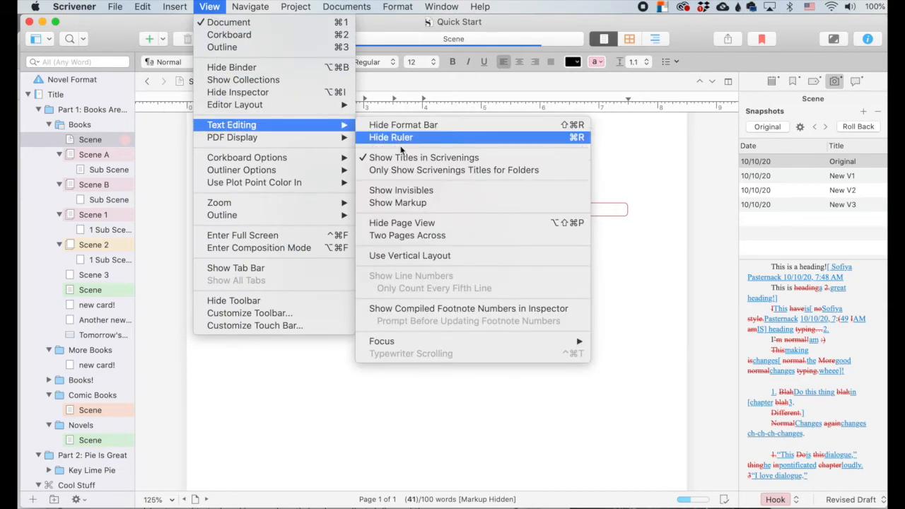
click(402, 191)
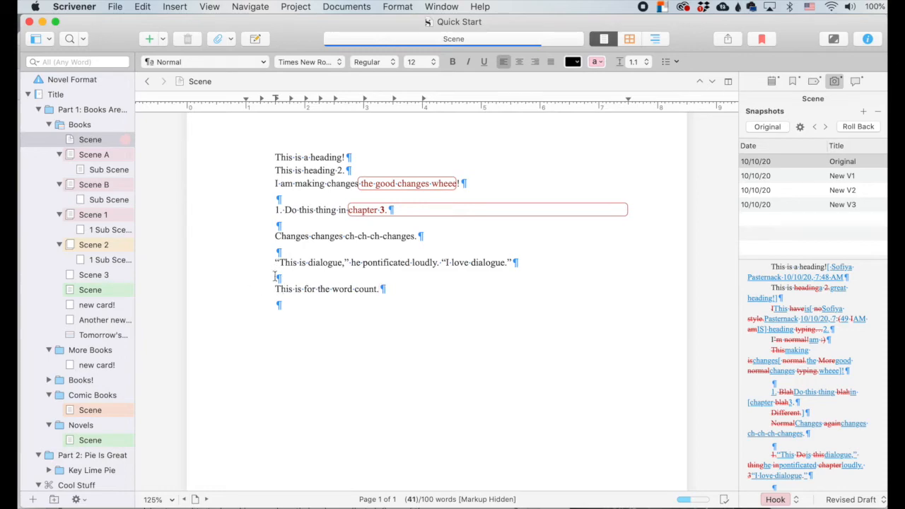
Reopen the preferences and change the Invisible Characters color to red and on to light turquoise
click(75, 7)
mouse_move(114, 6)
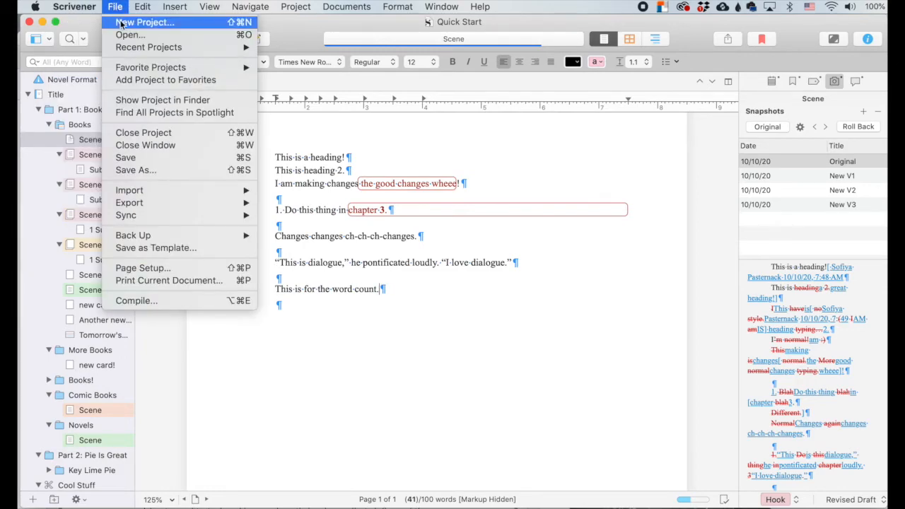
mouse_move(75, 6)
click(88, 38)
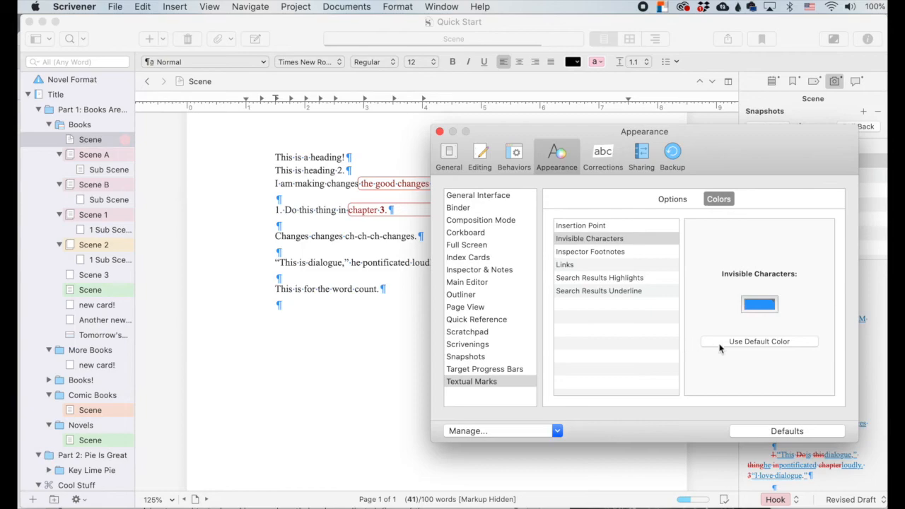
click(760, 305)
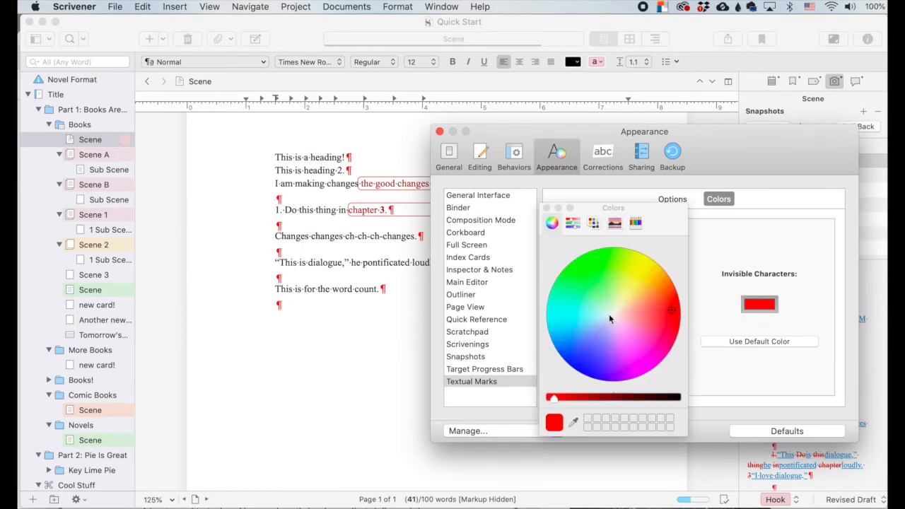
click(591, 313)
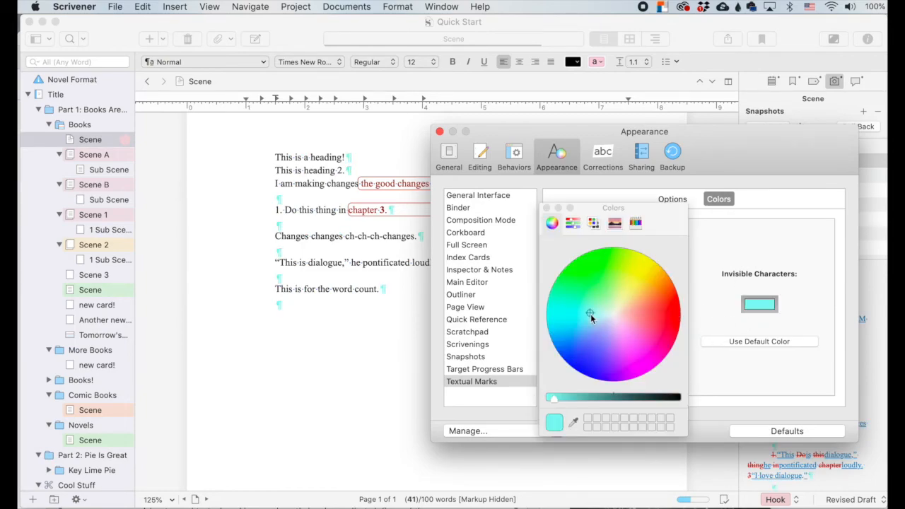
Dismiss the color picker and restore the default Invisible Characters color
click(547, 208)
click(759, 341)
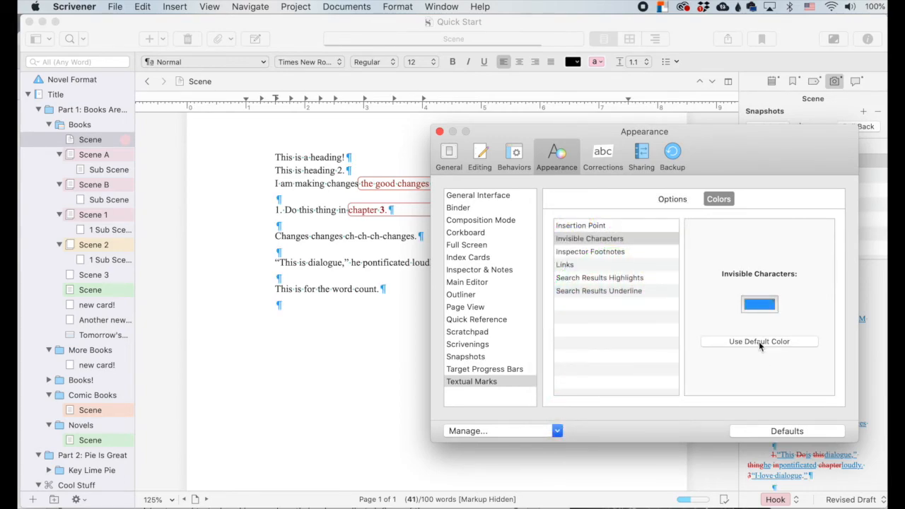
Show the Inspector Footnotes, Links, Search Results Highlights and Search Results Underline color settings in turn, and return to the General Interface options
click(591, 254)
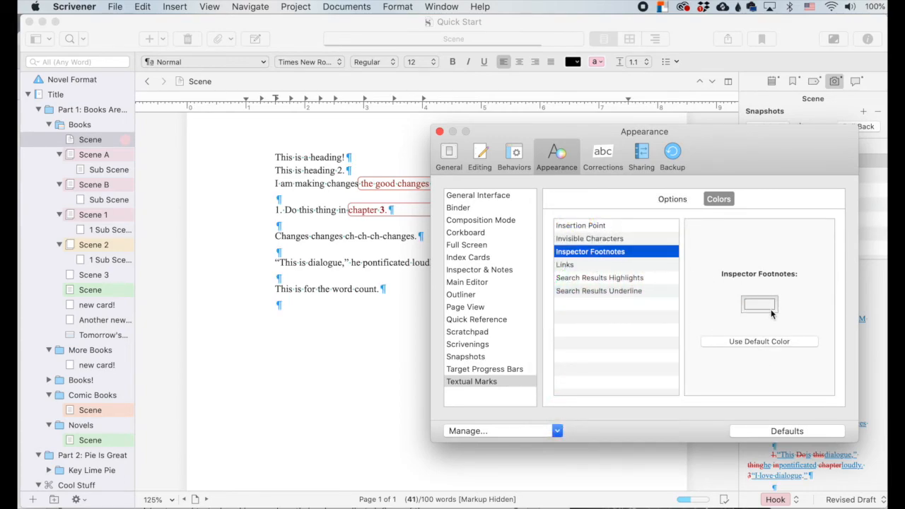
click(580, 264)
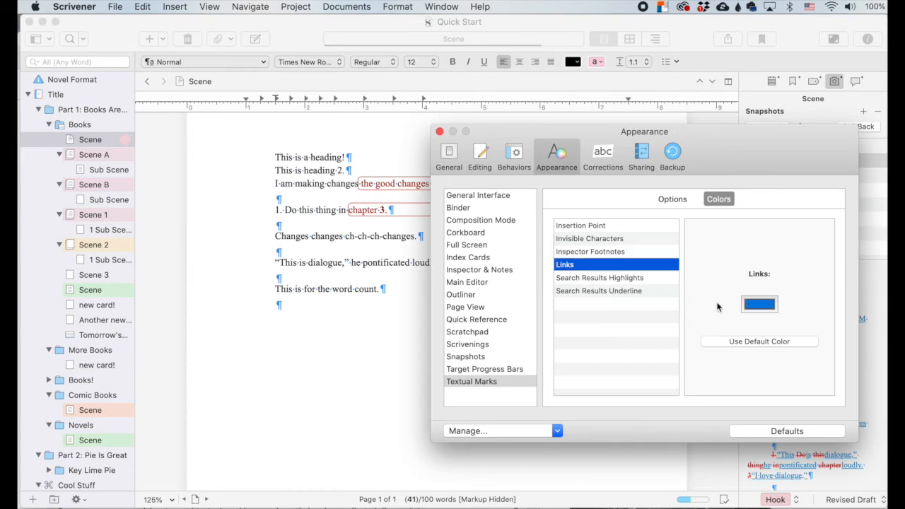
click(580, 278)
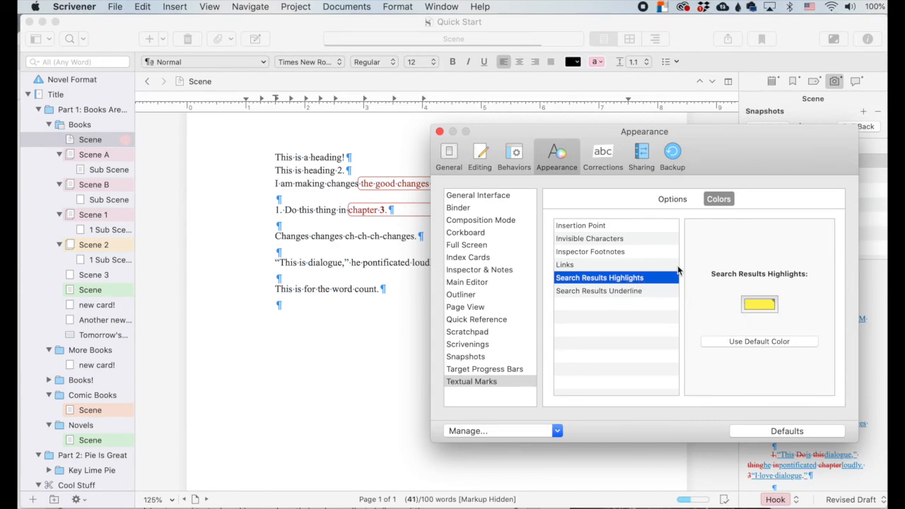
click(649, 292)
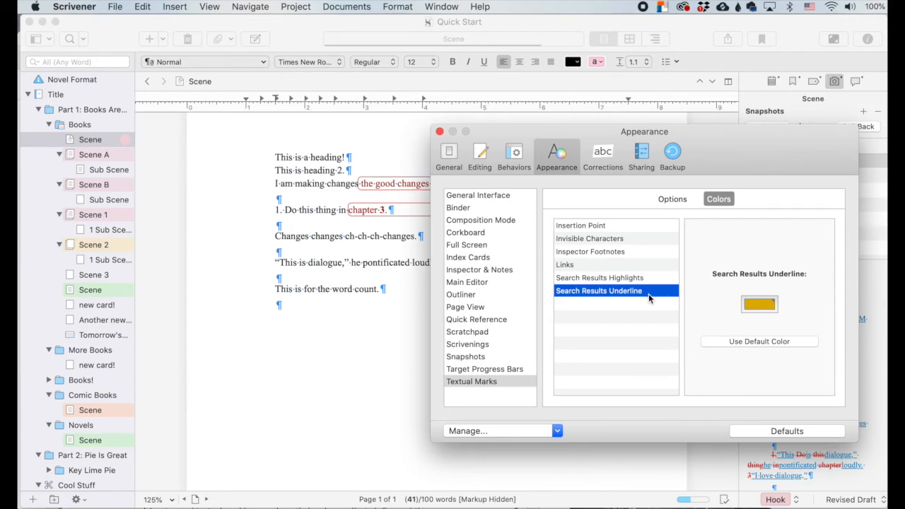
click(493, 196)
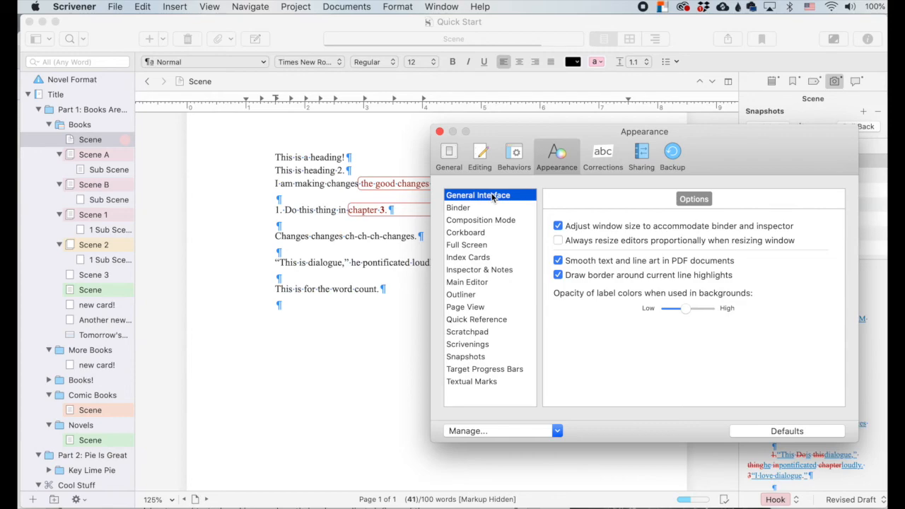